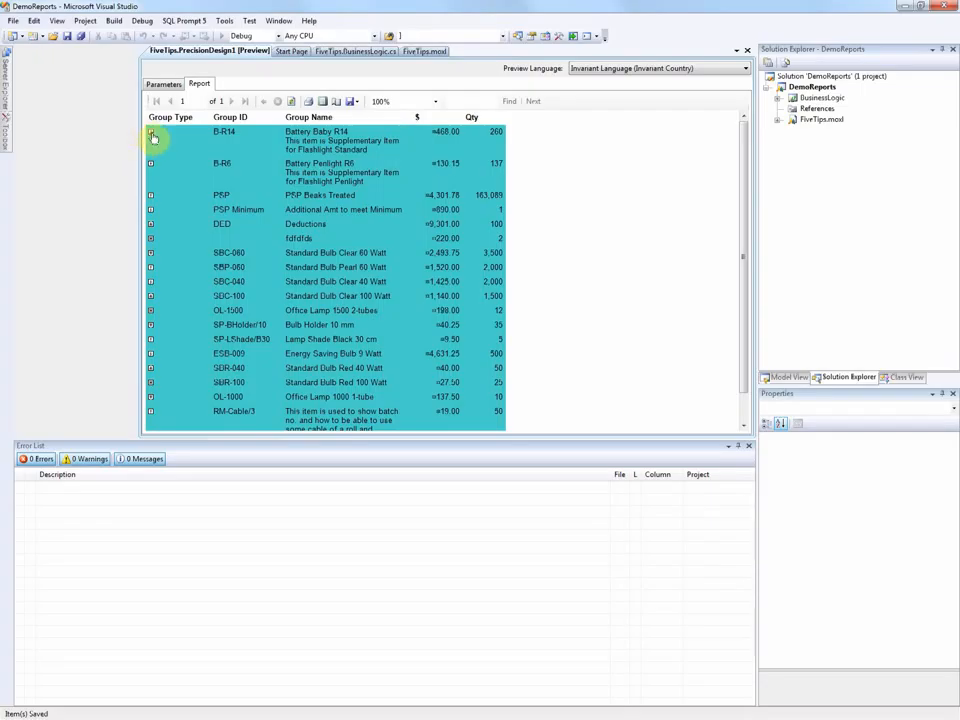
# Expand and collapse the B-R14 group in the report preview and review the report's parameters.
pyautogui.click(151, 133)
pyautogui.click(151, 133)
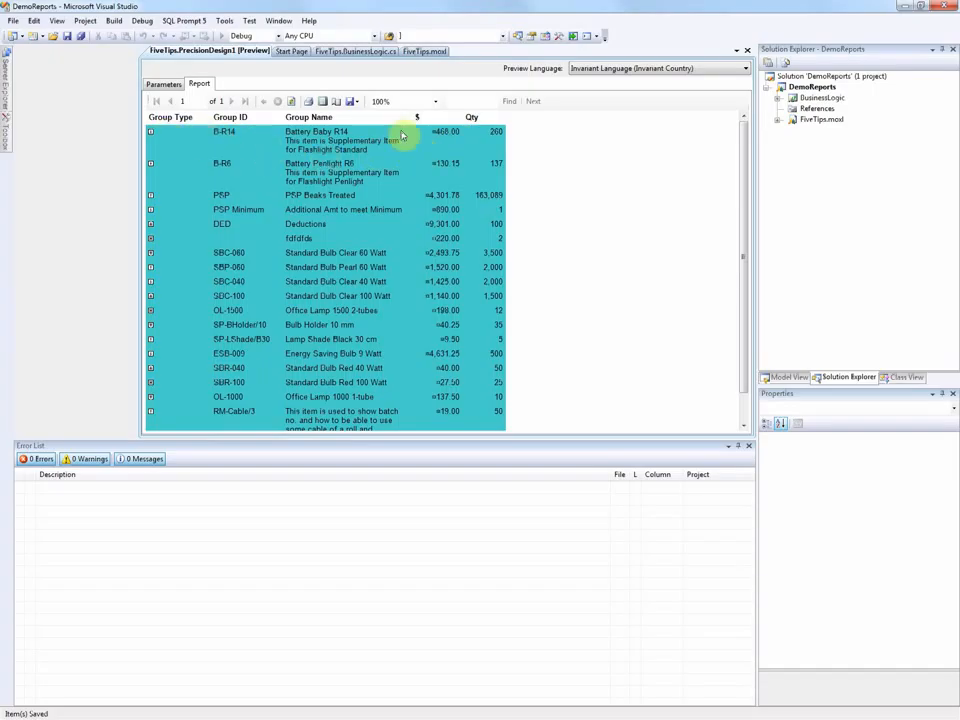
pyautogui.click(150, 132)
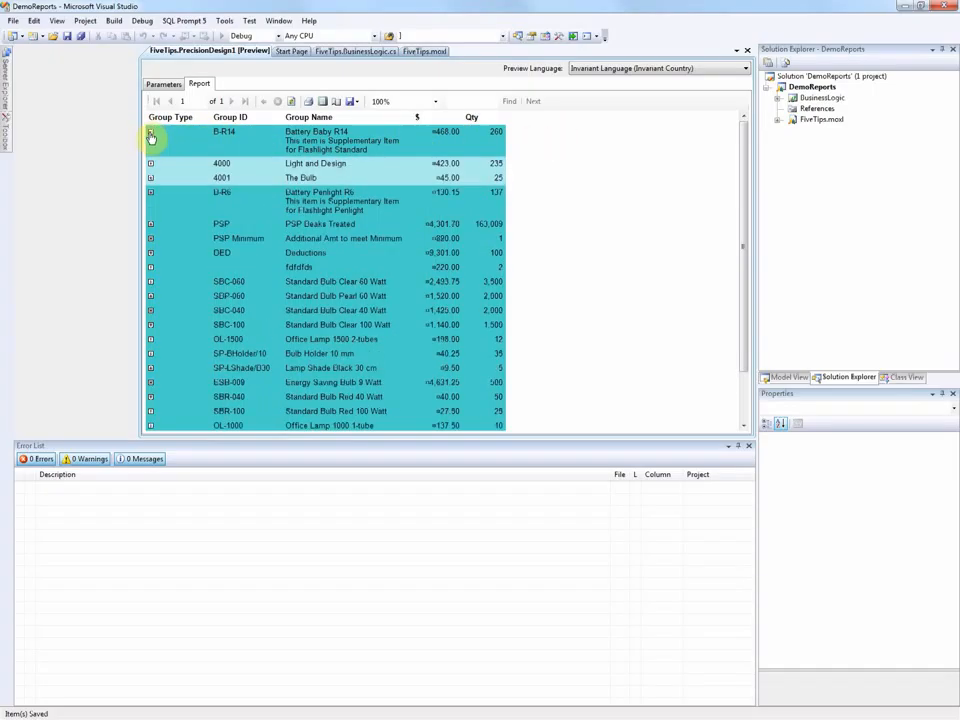
pyautogui.click(150, 132)
pyautogui.click(152, 83)
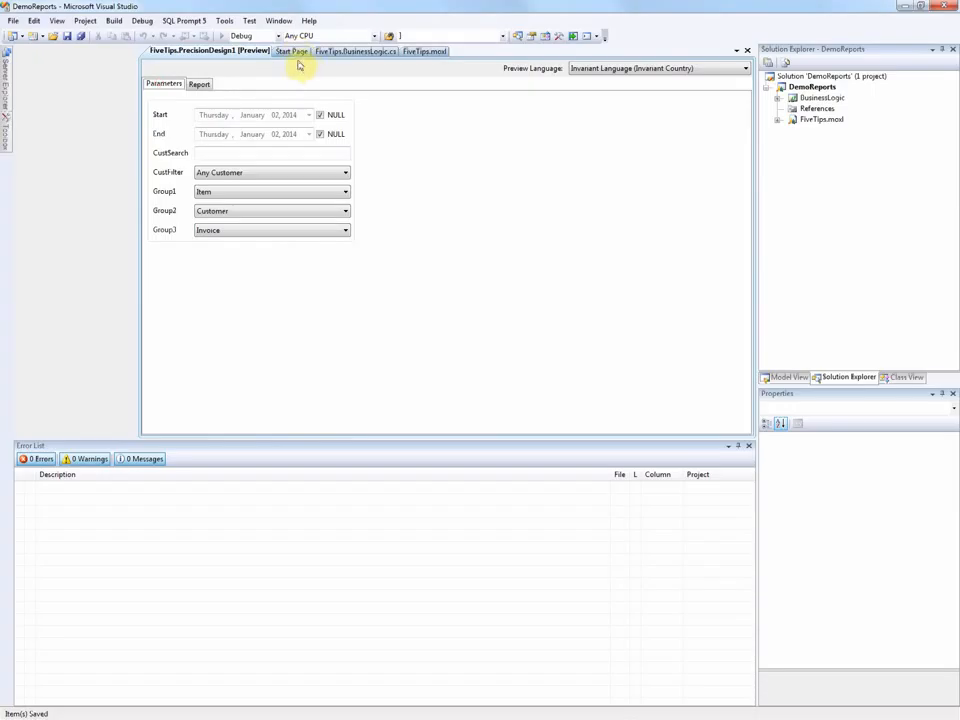
pyautogui.click(199, 83)
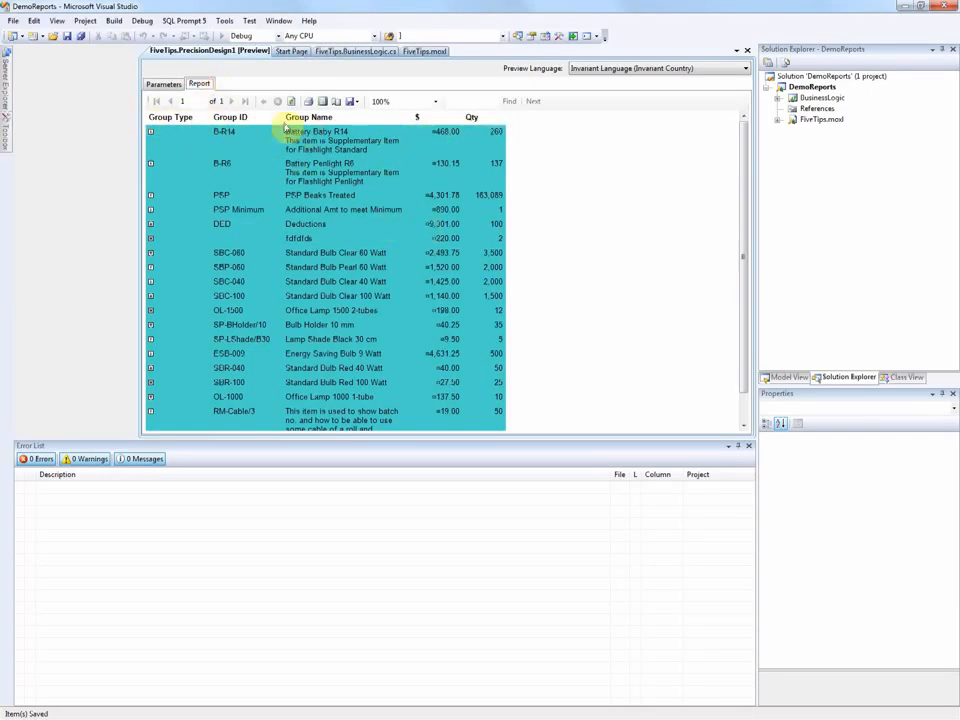
# Add a parameter named SortOn to the FiveTips report model.
pyautogui.click(356, 55)
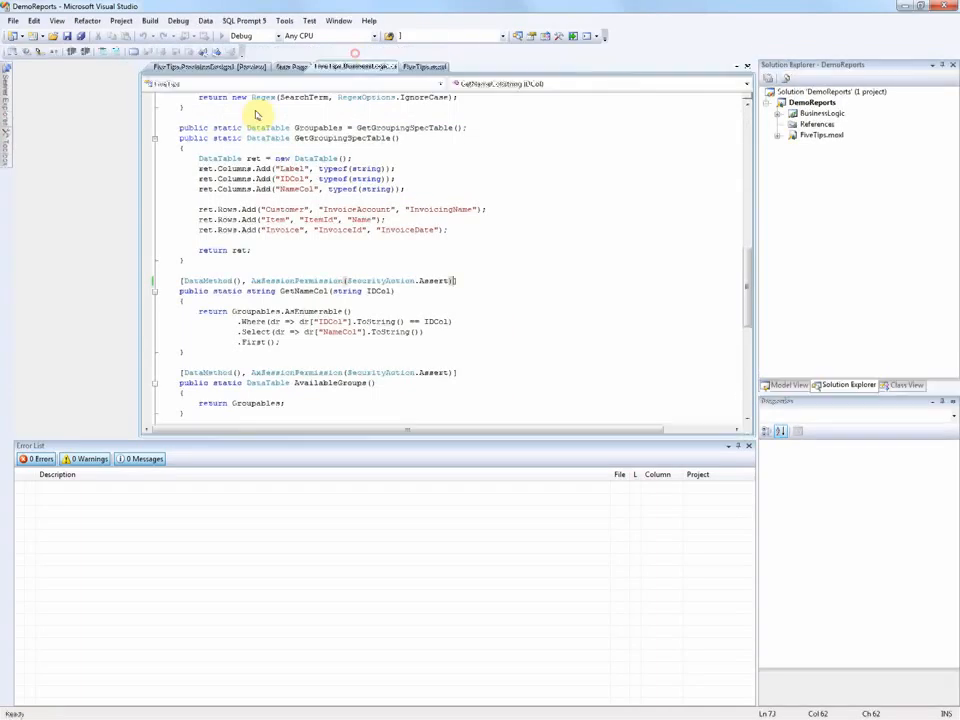
pyautogui.click(287, 66)
pyautogui.click(415, 67)
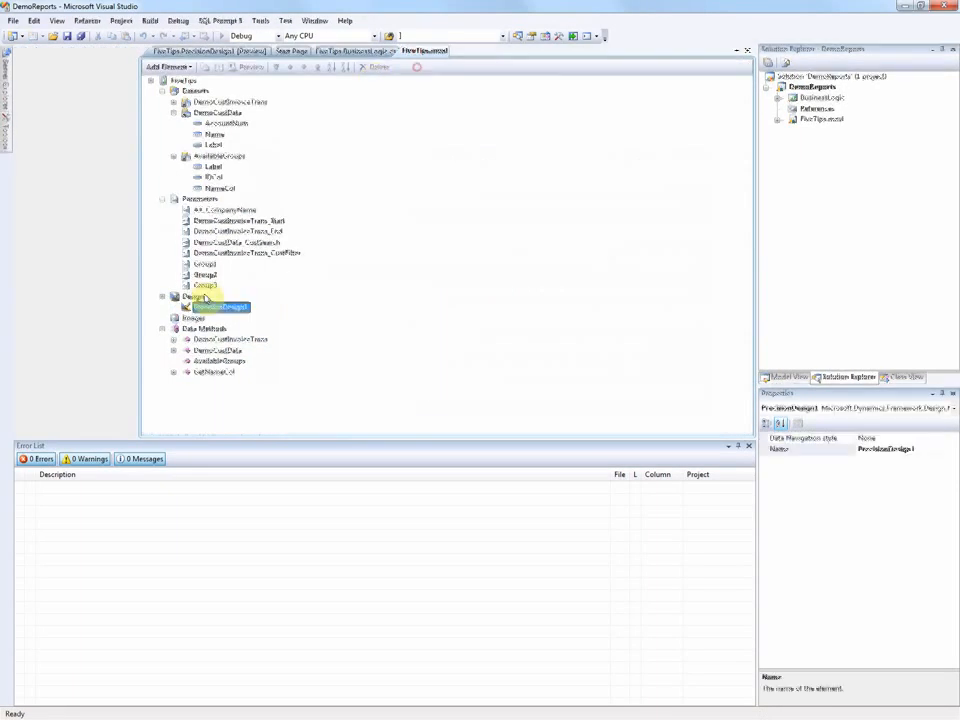
pyautogui.rightClick(206, 203)
pyautogui.click(245, 210)
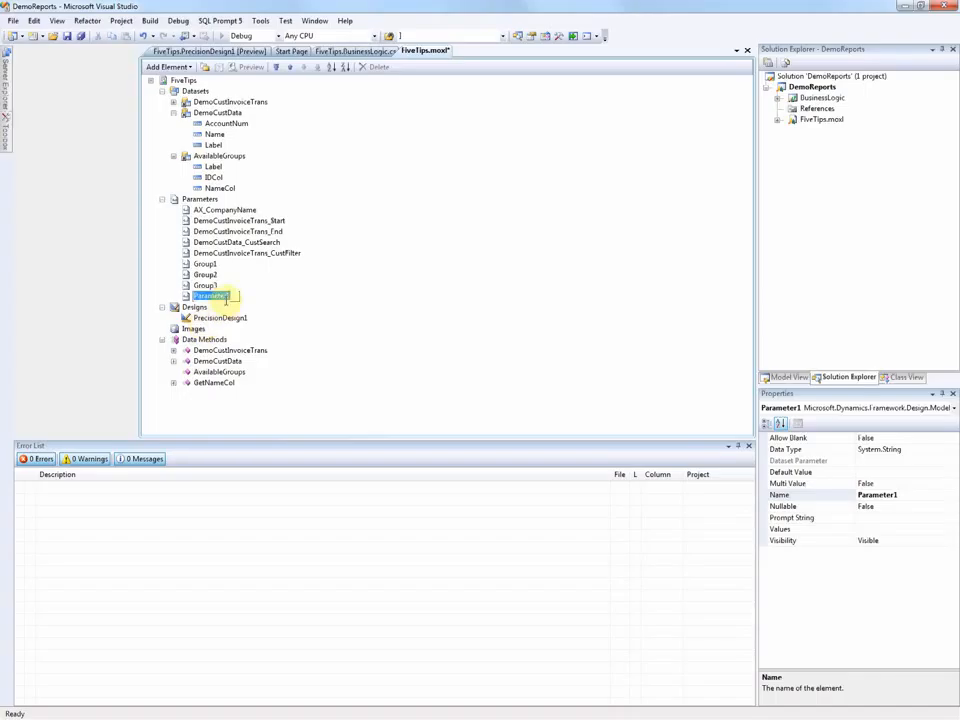
pyautogui.write('Sel')
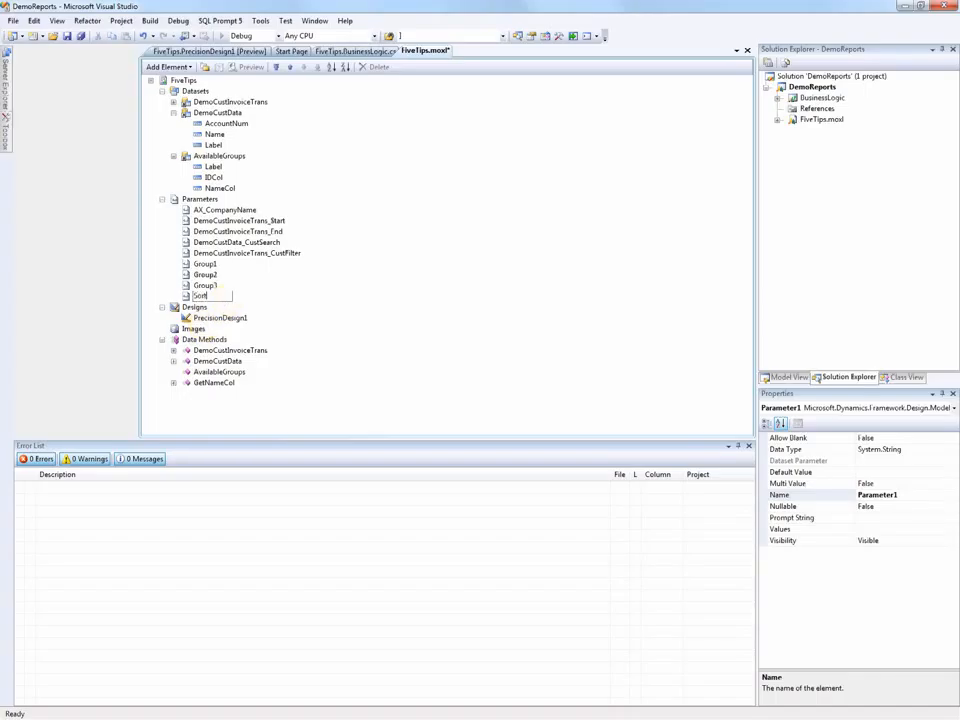
pyautogui.write('tOn')
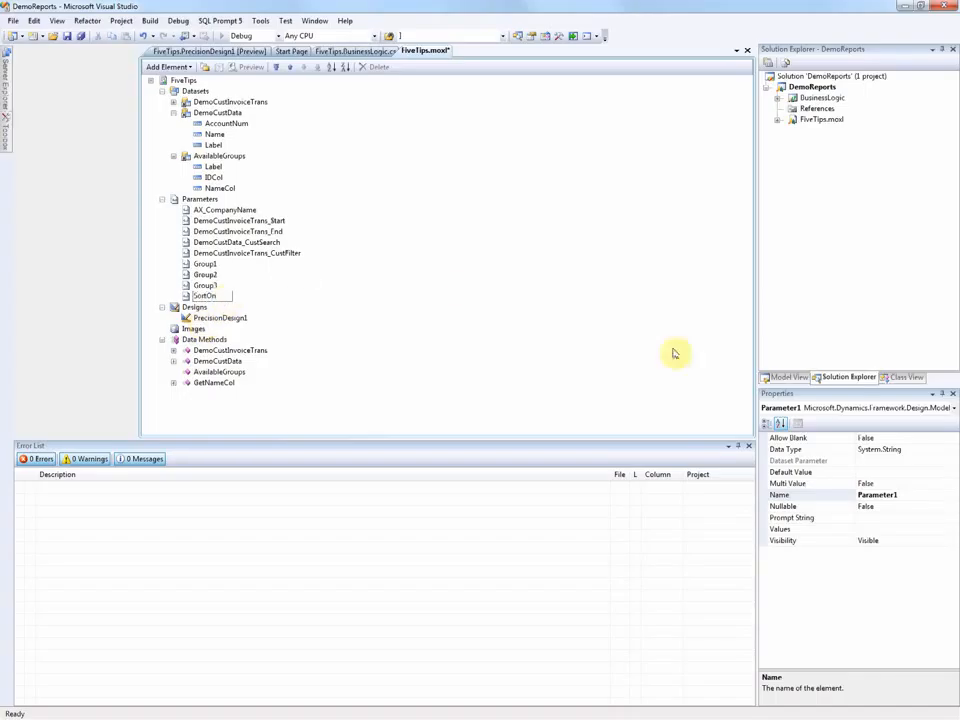
pyautogui.click(926, 493)
pyautogui.moveTo(913, 493); pyautogui.dragTo(860, 493)
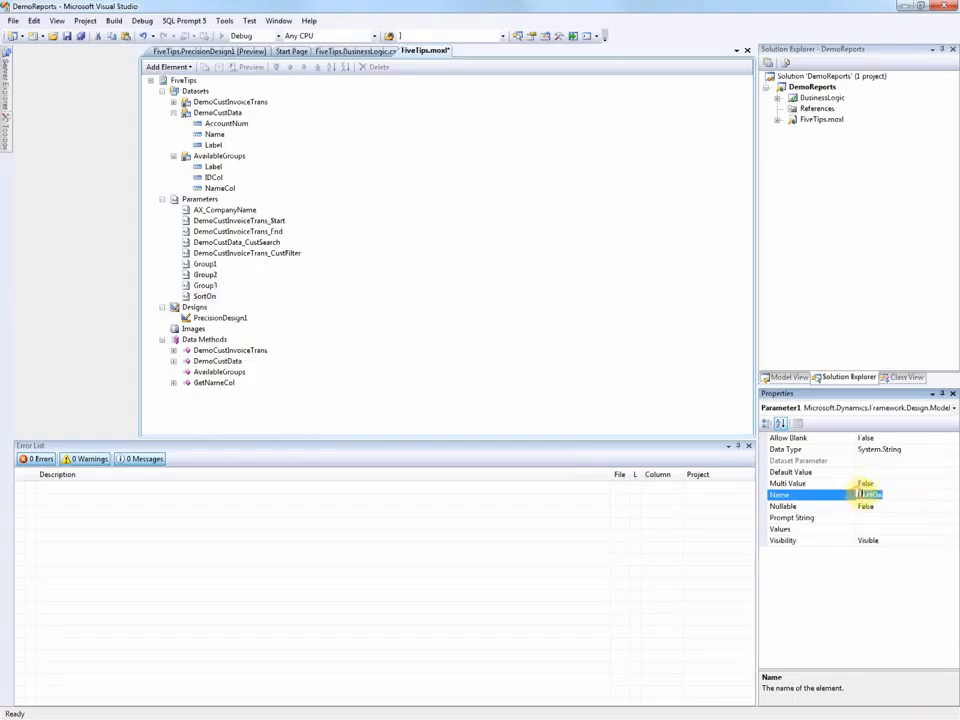
# Give SortOn non-queried values, starting with GroupId labelled "Group Id".
pyautogui.click(945, 528)
pyautogui.click(951, 528)
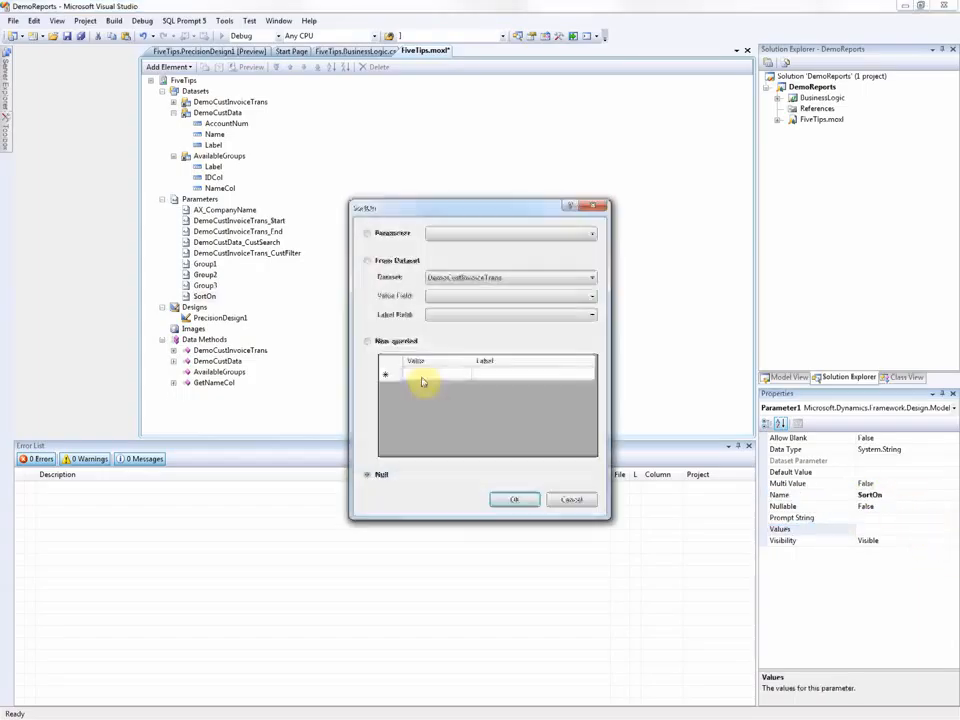
pyautogui.click(386, 342)
pyautogui.click(439, 377)
pyautogui.click(447, 374)
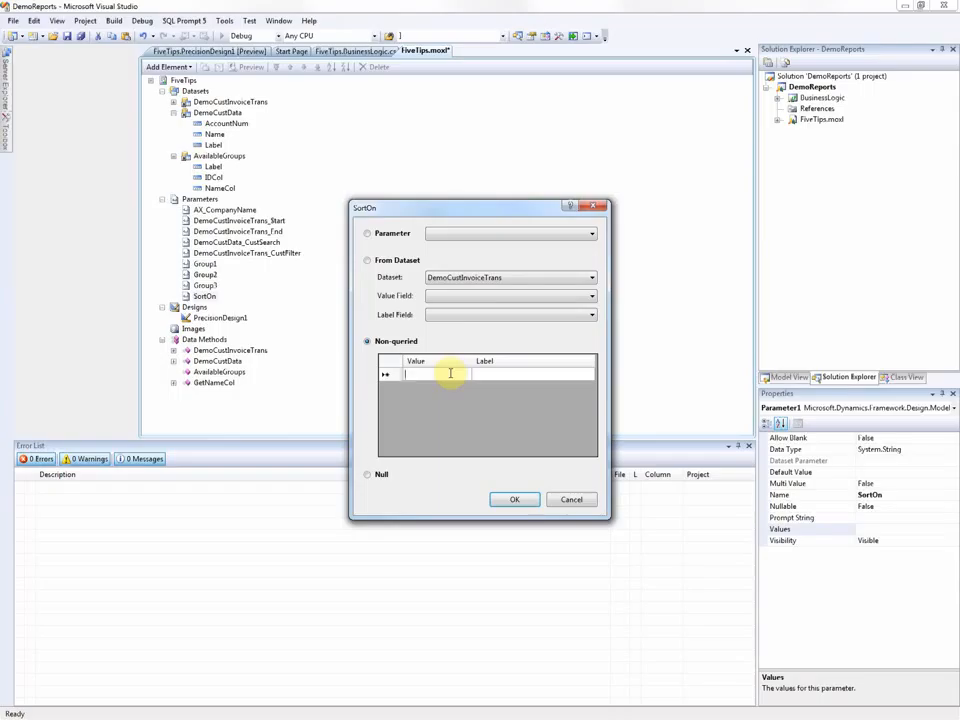
pyautogui.write('GroupI')
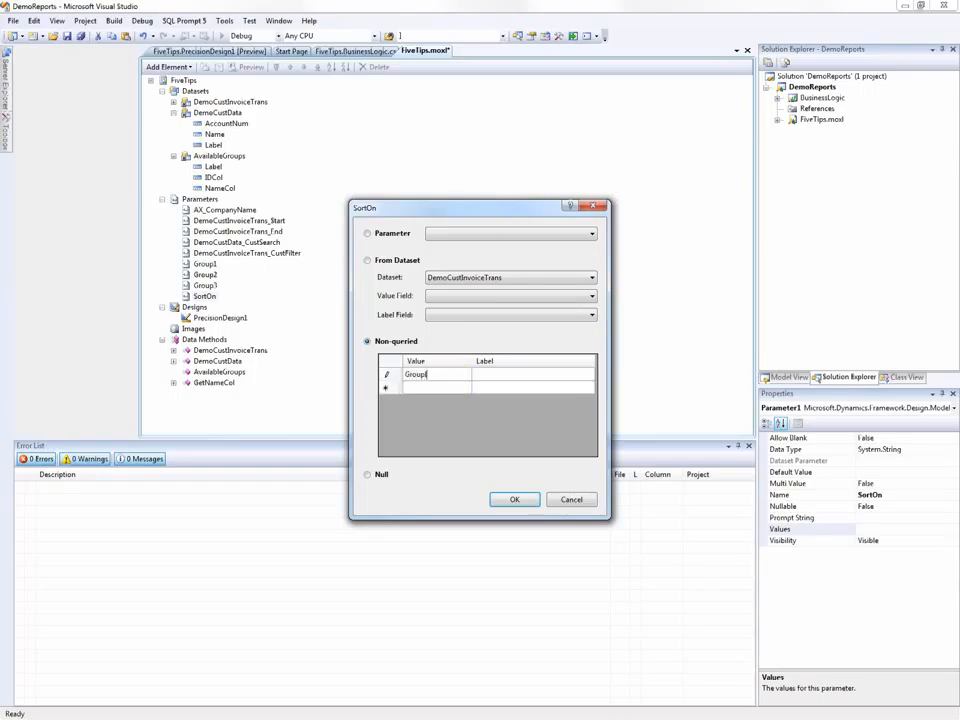
pyautogui.write('d')
pyautogui.click(499, 377)
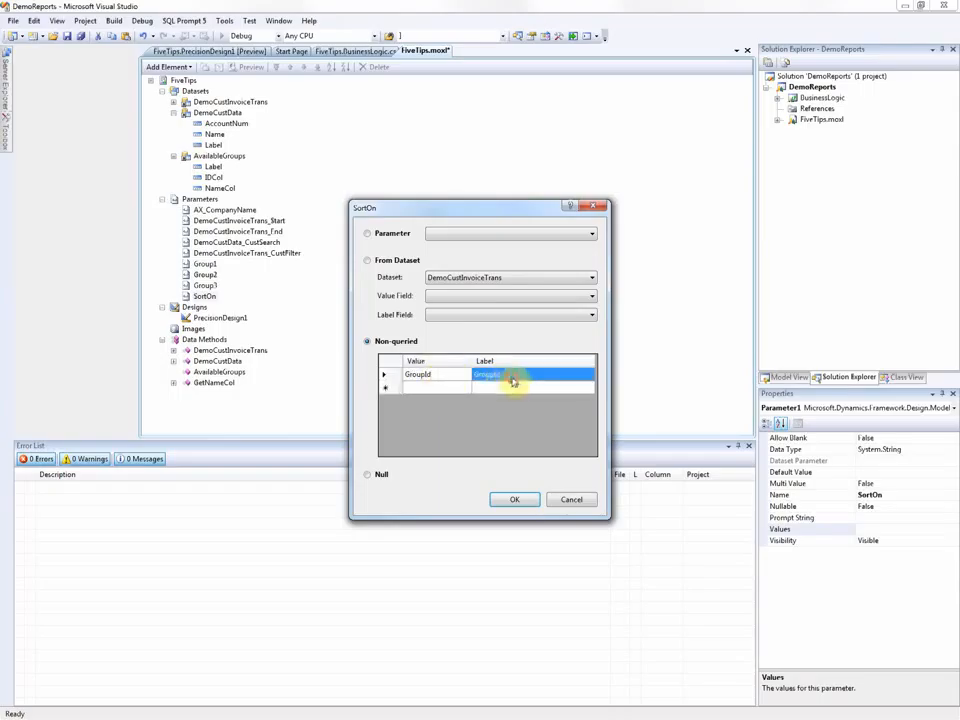
pyautogui.click(492, 374)
pyautogui.write('Group Id')
# Add the SortOn value GroupName with the label "Group Name".
pyautogui.click(437, 390)
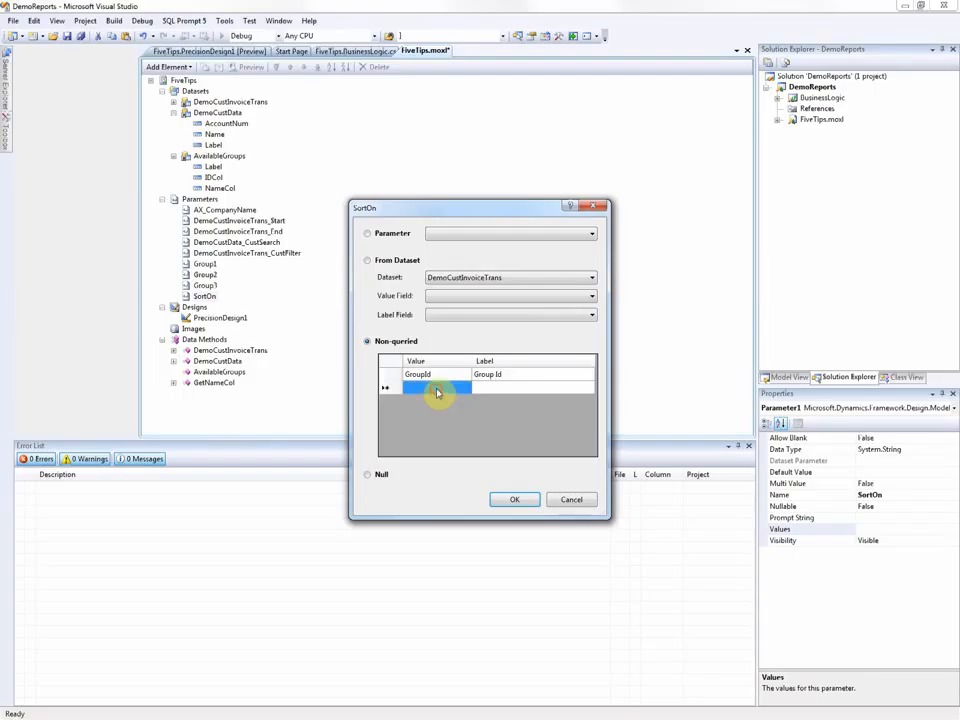
pyautogui.click(437, 390)
pyautogui.write('Gen')
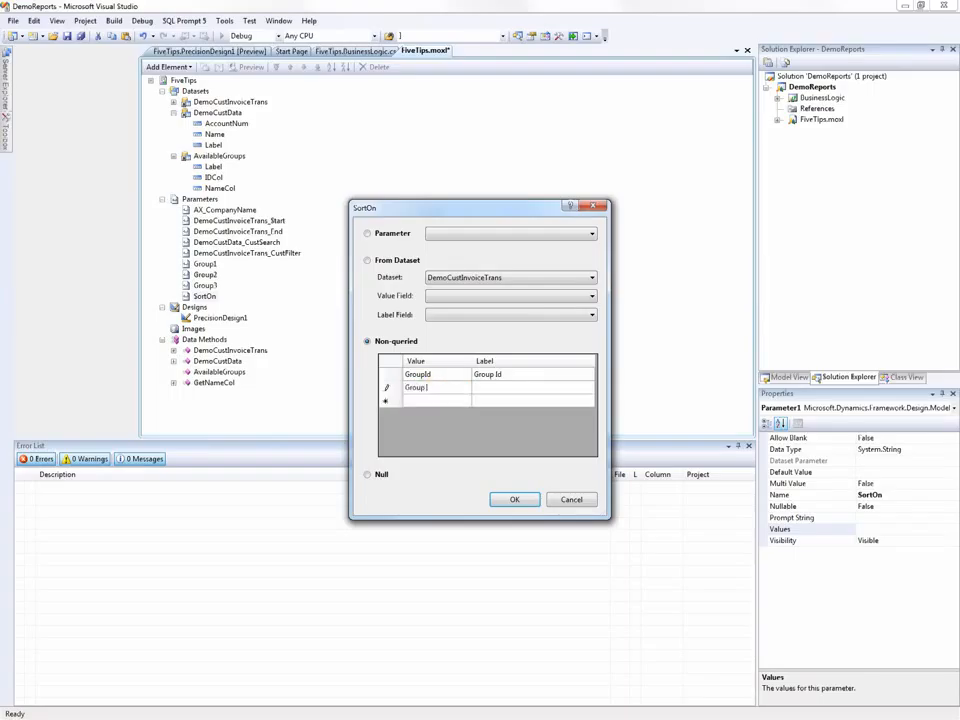
pyautogui.write('up Name')
pyautogui.click(503, 388)
pyautogui.write('GroupName')
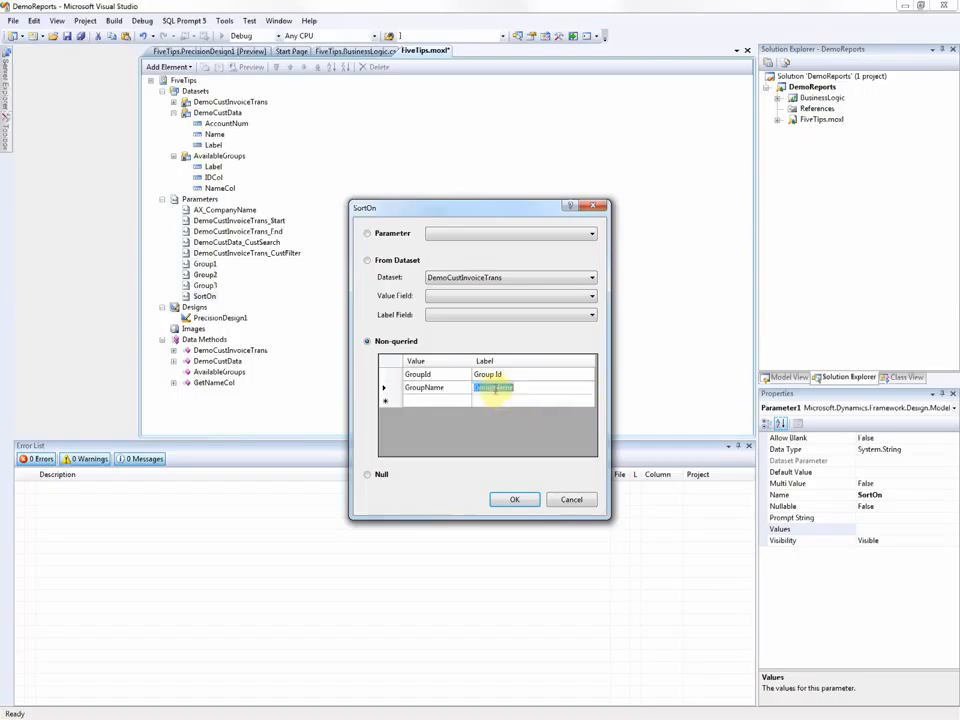
# Add the SortOn values $ and Qty, each with a label matching its value.
pyautogui.click(438, 401)
pyautogui.click(442, 401)
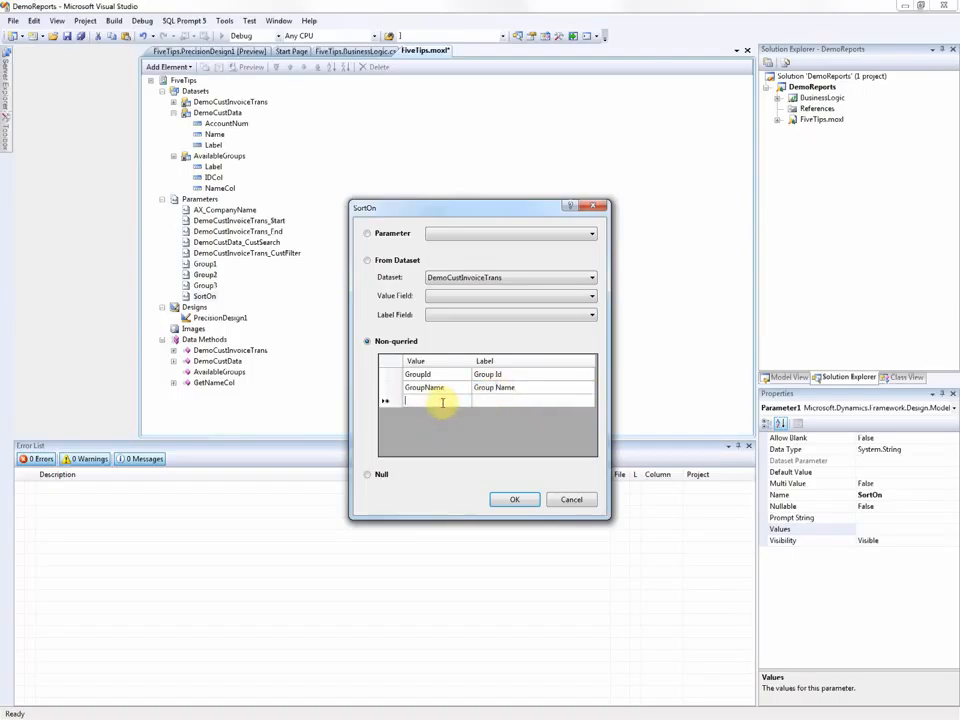
pyautogui.write('Amt')
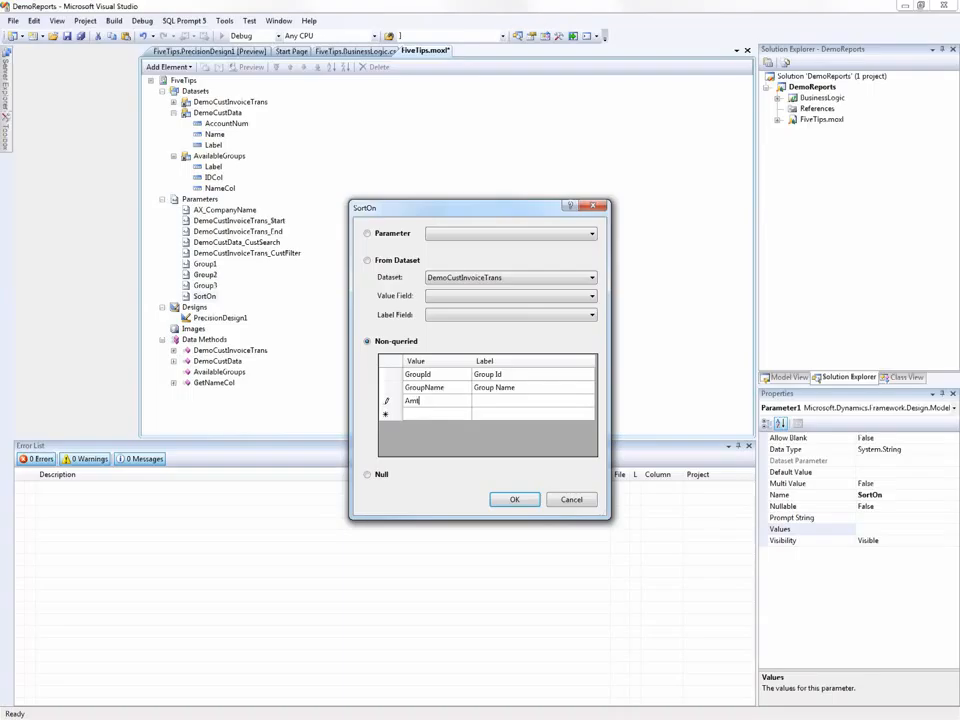
pyautogui.write('$')
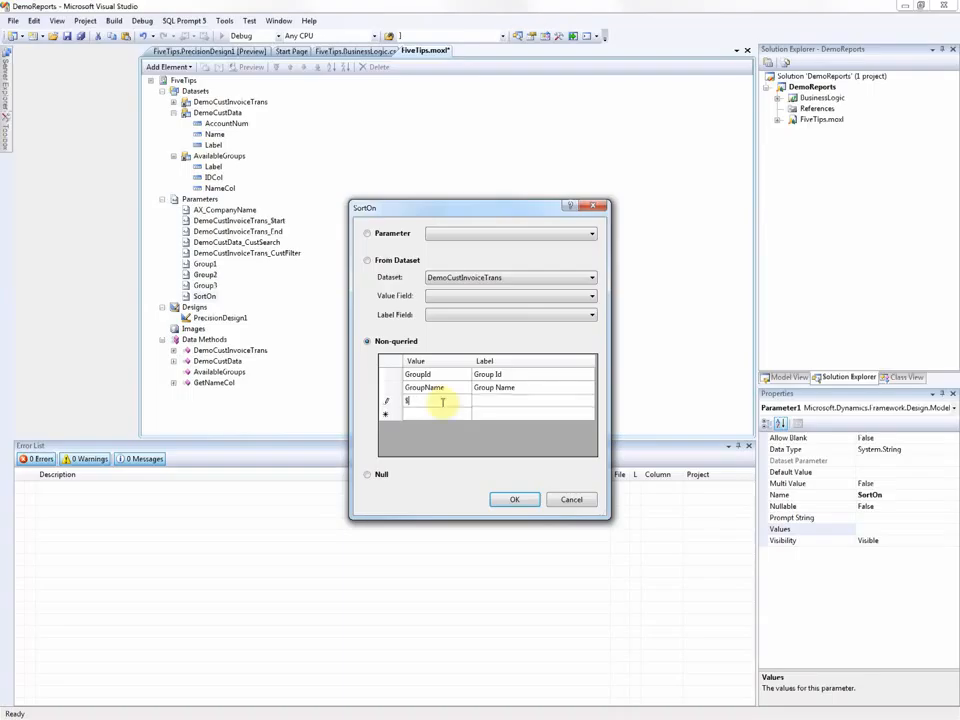
pyautogui.press('Tab')
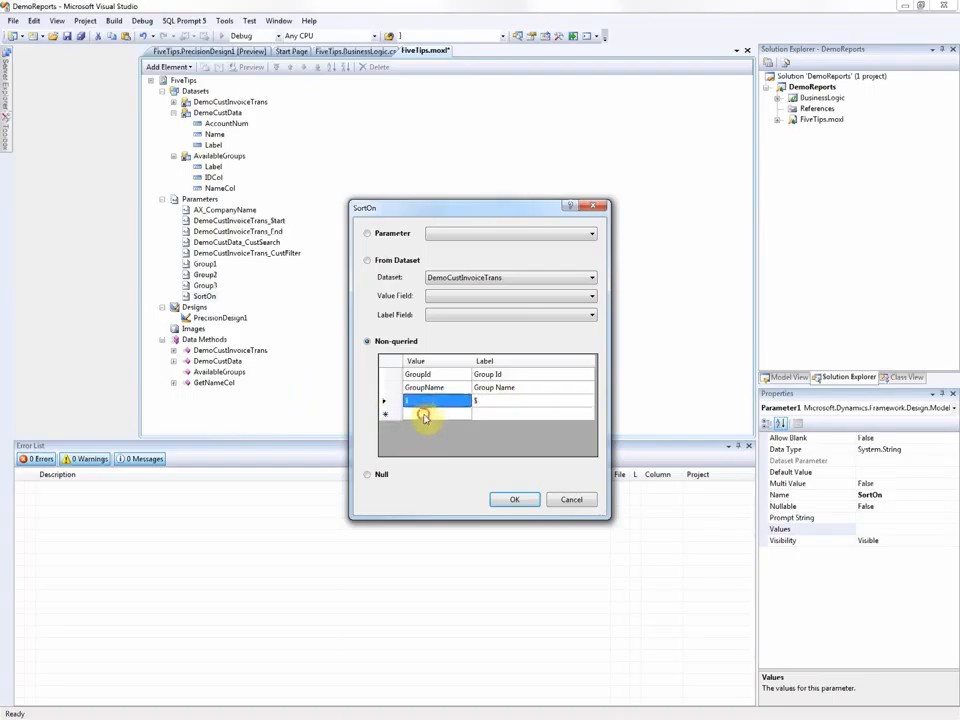
pyautogui.click(424, 418)
pyautogui.write('J')
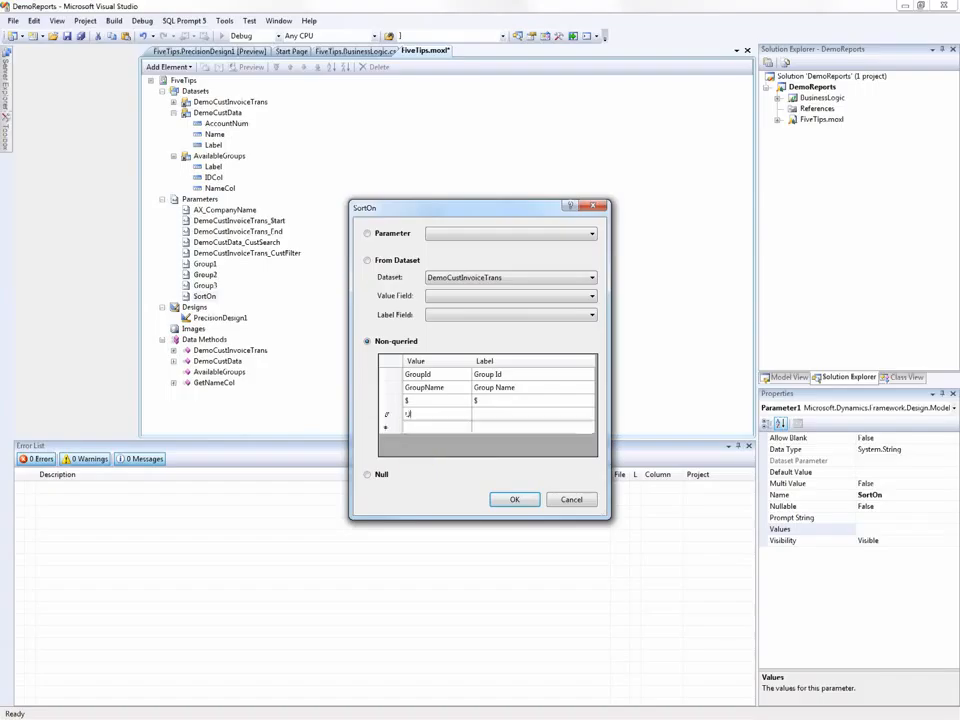
pyautogui.press('Tab')
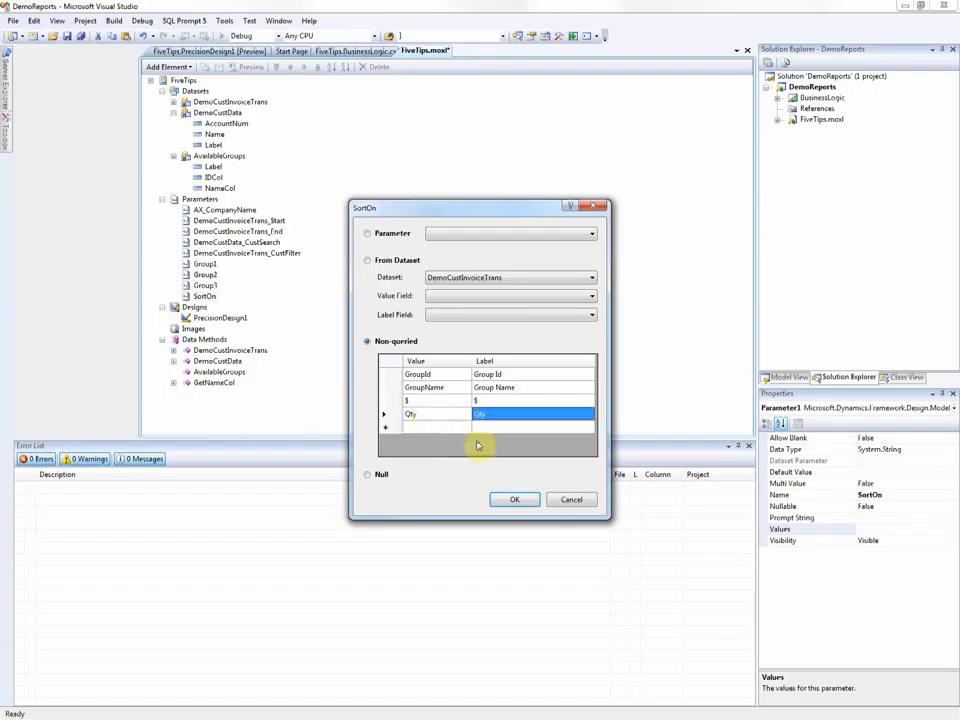
# Capture the SortOn value table with Snipping Tool, move the snip clear of the dialog, and accept the parameter values.
pyautogui.click(460, 388)
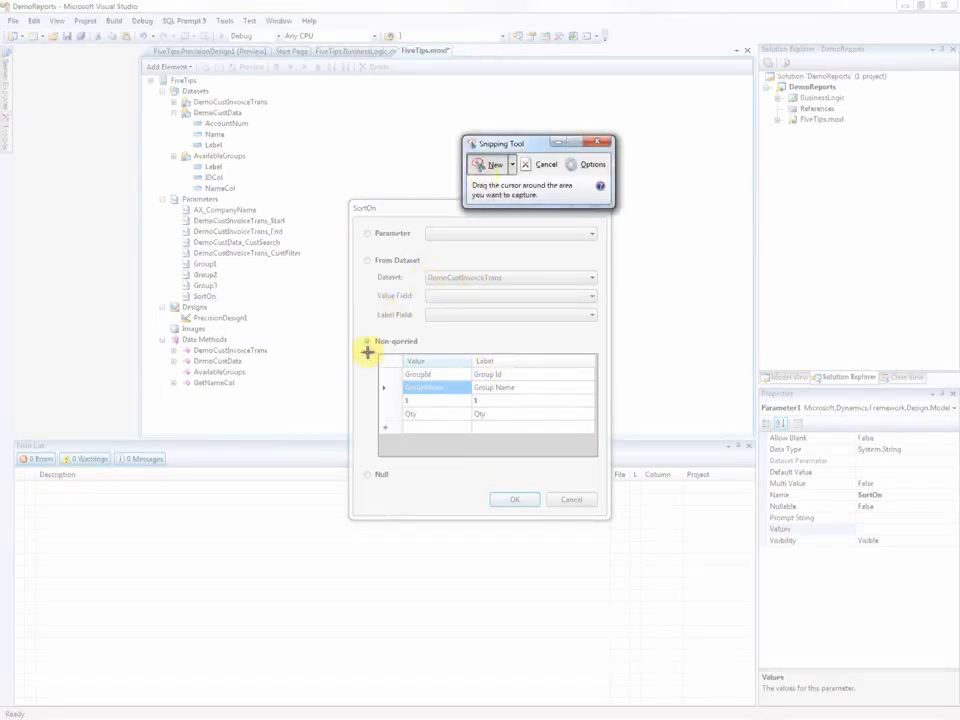
pyautogui.moveTo(368, 352); pyautogui.dragTo(600, 446)
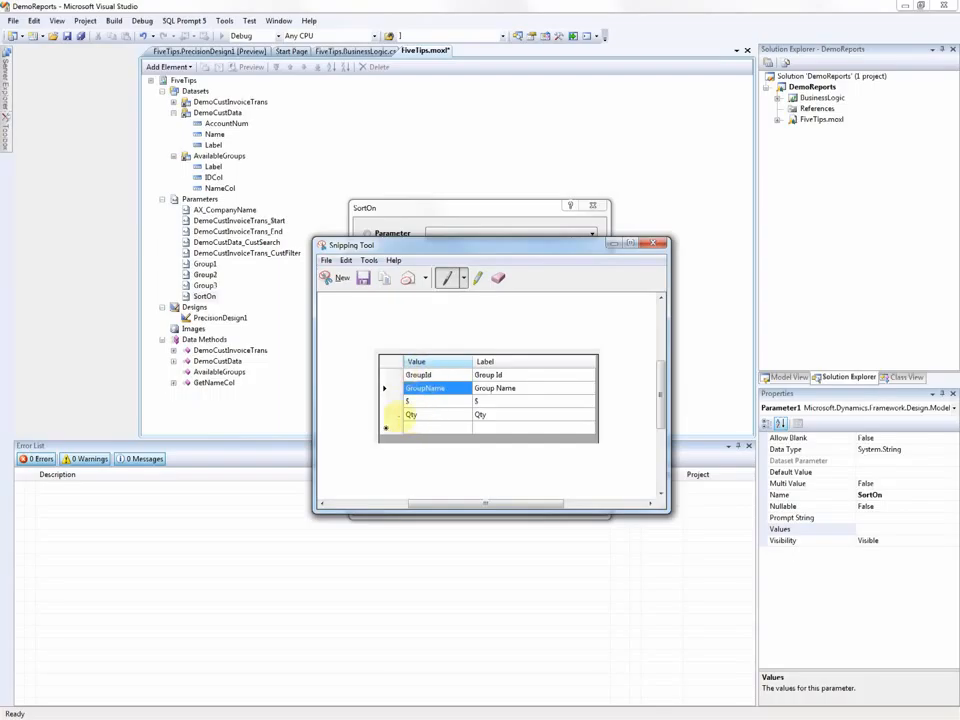
pyautogui.moveTo(482, 245); pyautogui.dragTo(826, 40)
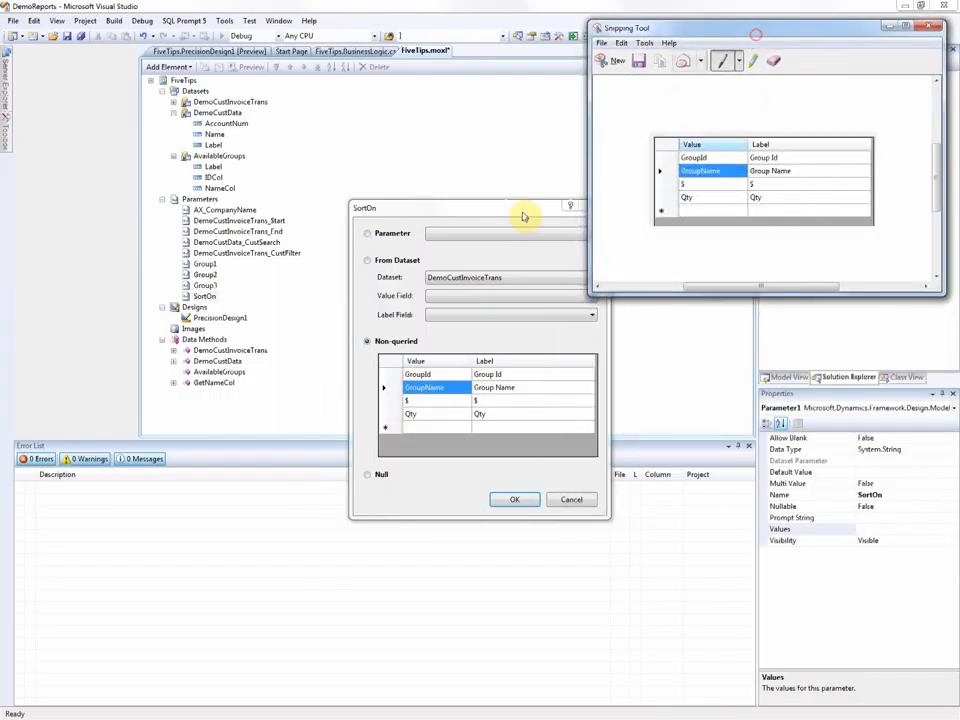
pyautogui.click(508, 210)
pyautogui.click(512, 498)
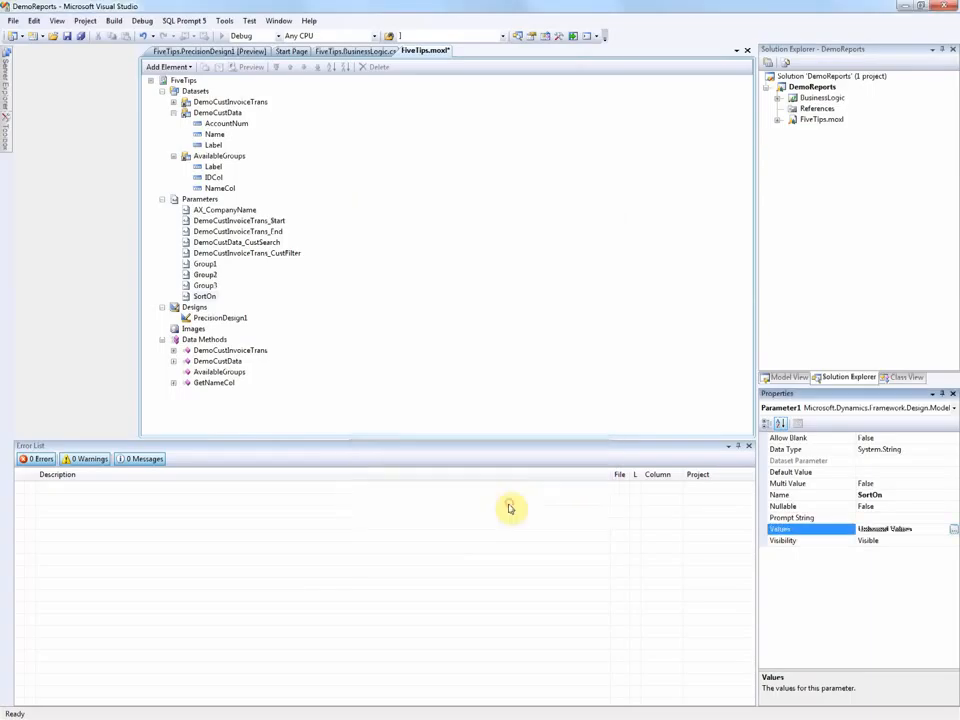
# Add another report parameter and name it SortDirection.
pyautogui.rightClick(205, 201)
pyautogui.click(240, 212)
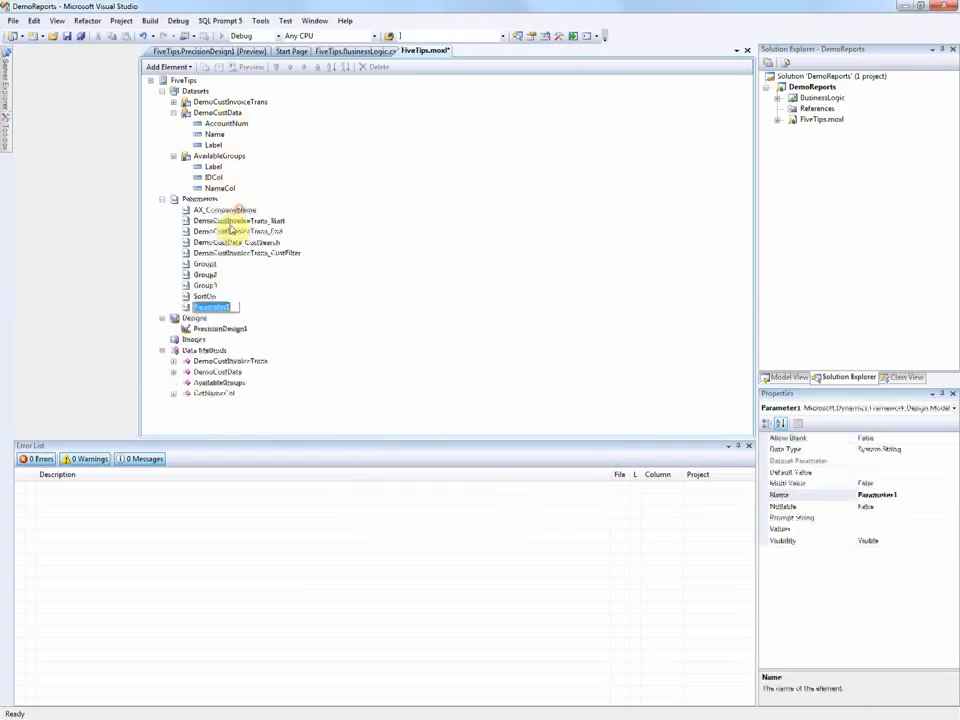
pyautogui.click(906, 495)
pyautogui.write('SortDirection')
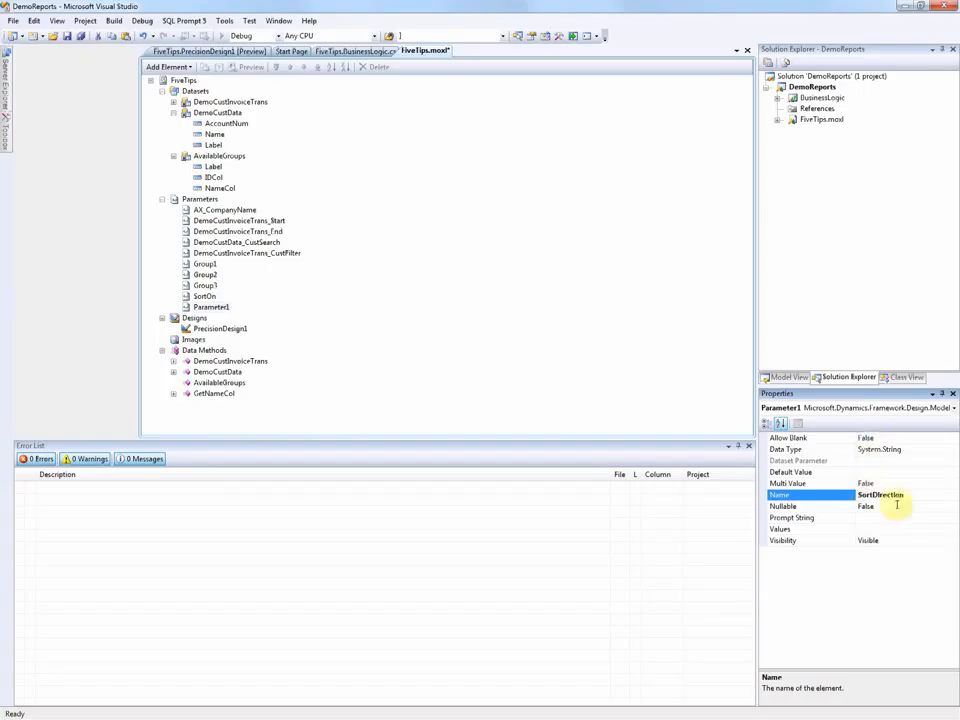
# Give SortDirection non-queried values, starting with ASC labelled "Ascending (A-Z, 0-9)".
pyautogui.click(932, 530)
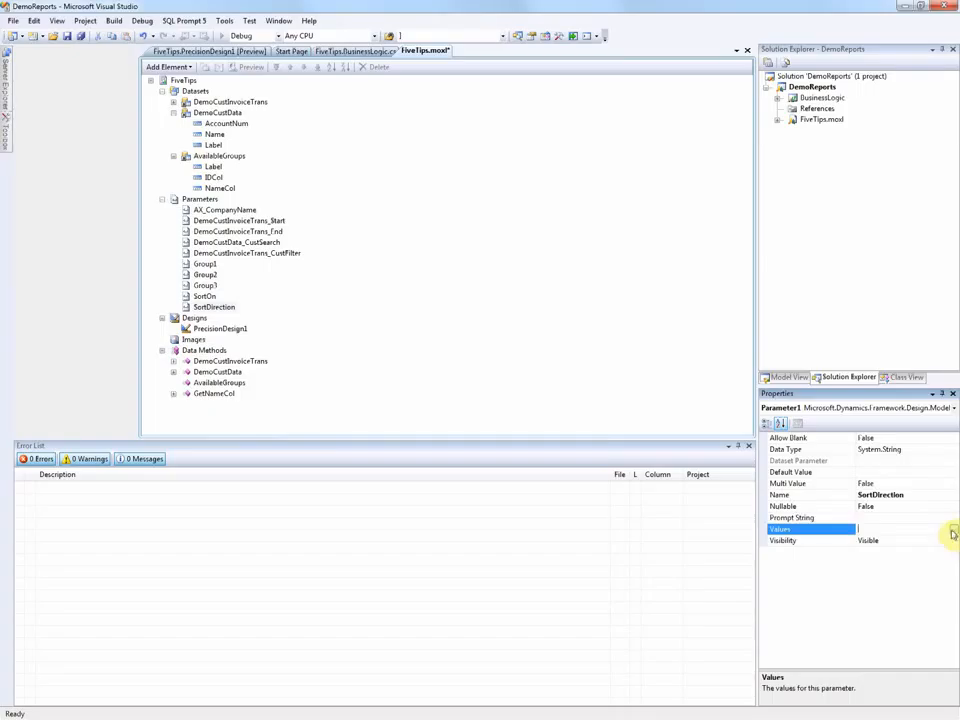
pyautogui.click(953, 532)
pyautogui.click(397, 343)
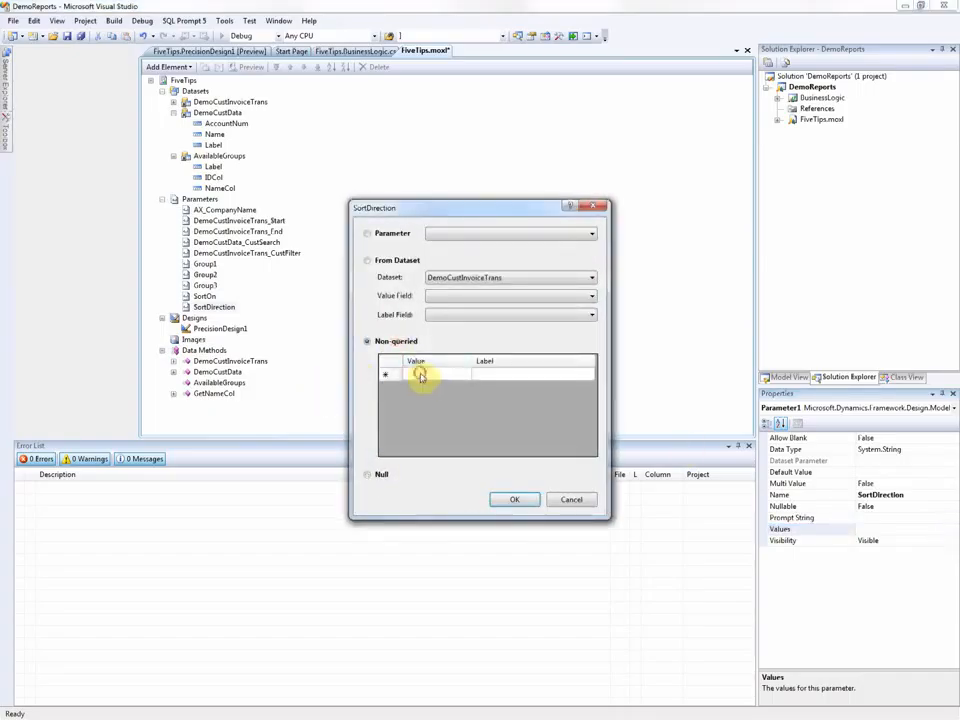
pyautogui.click(424, 376)
pyautogui.click(420, 373)
pyautogui.write('A')
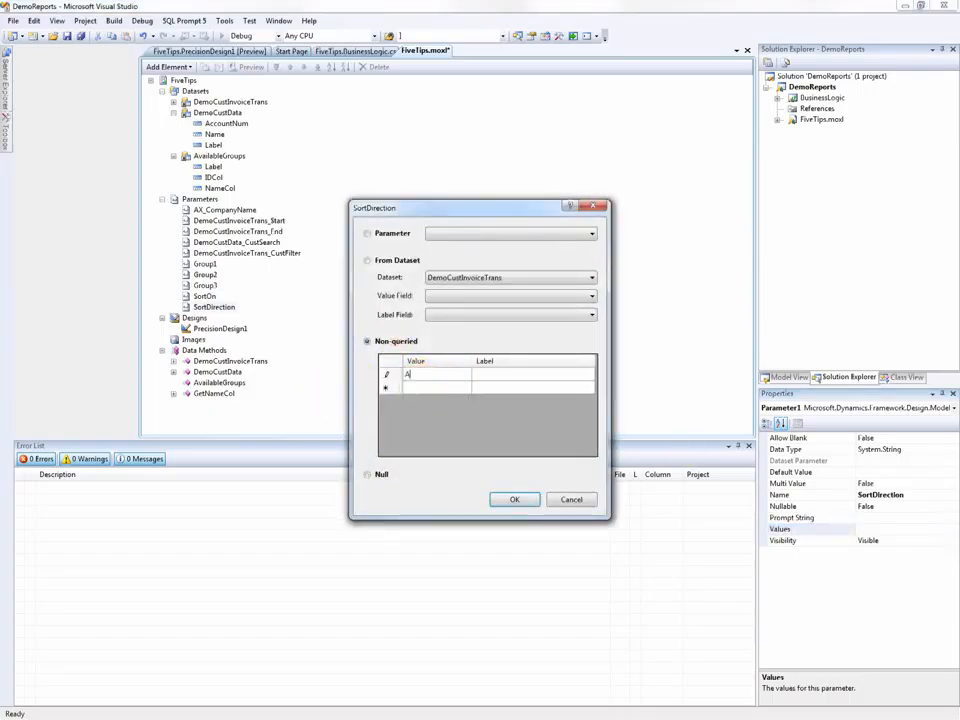
pyautogui.write('SC')
pyautogui.press('Tab')
pyautogui.write('As')
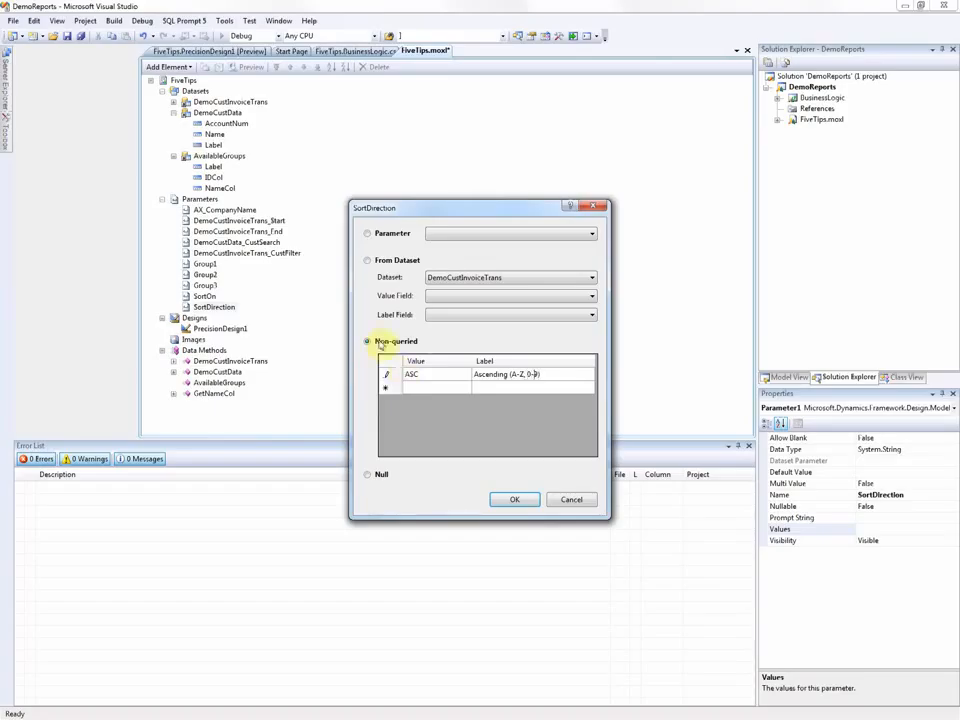
# Add the SortDirection value DESC labelled "Descending (Z-A, 9-0)" and accept the parameter values.
pyautogui.click(426, 387)
pyautogui.write('0')
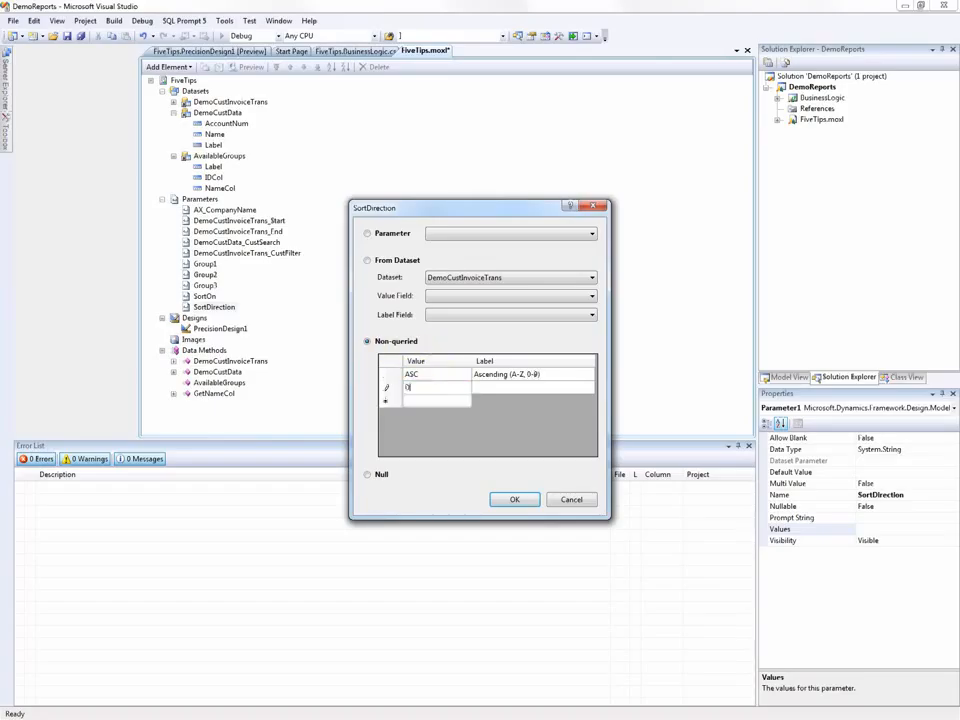
pyautogui.write('e')
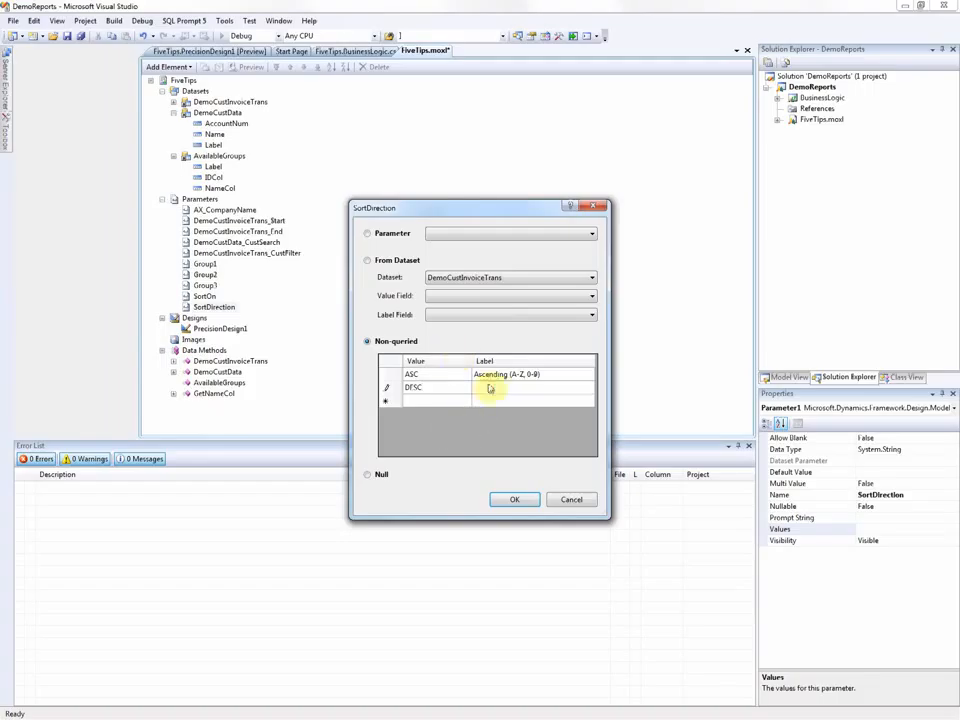
pyautogui.click(489, 387)
pyautogui.write('Descending (Z-A, 9-0')
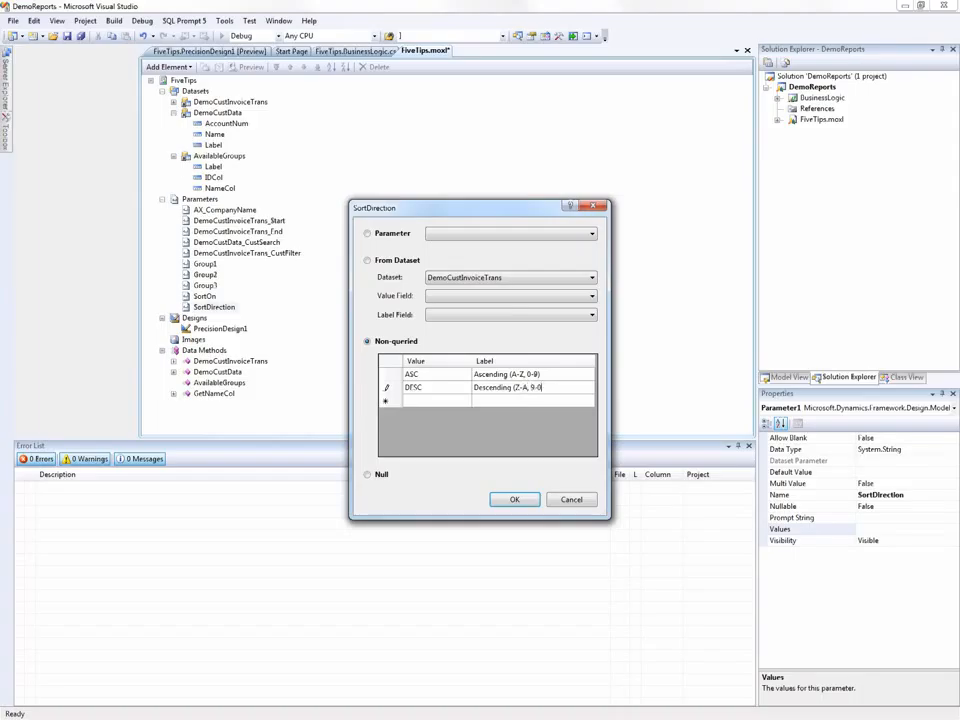
pyautogui.click(493, 498)
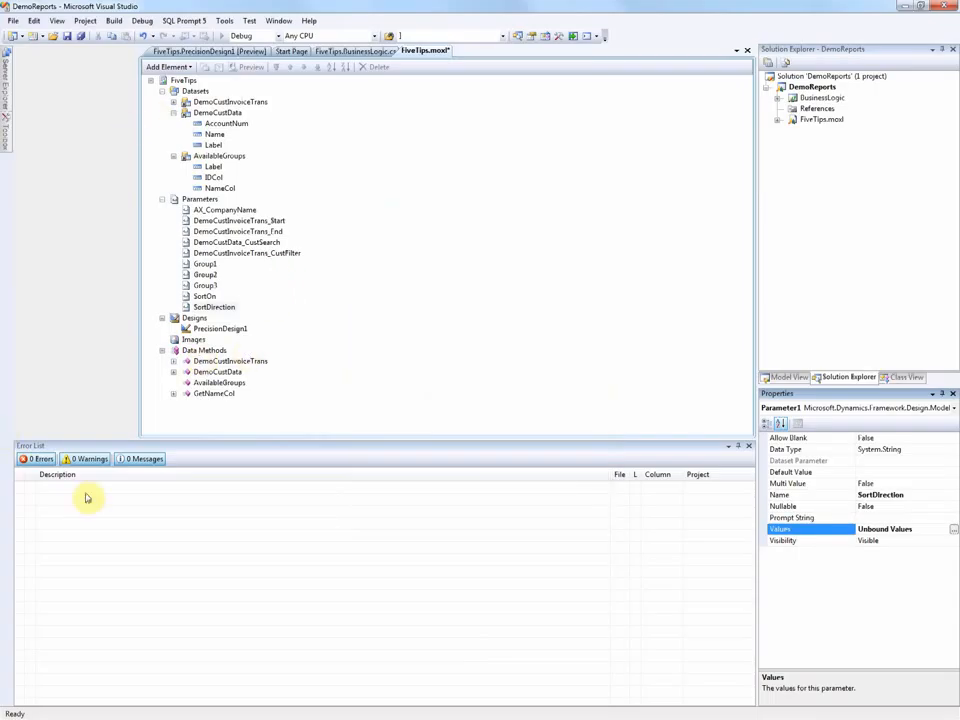
# Open PrecisionDesign1 in the report designer, select the table, and cancel the running DemoCustData query.
pyautogui.click(219, 330)
pyautogui.rightClick(219, 330)
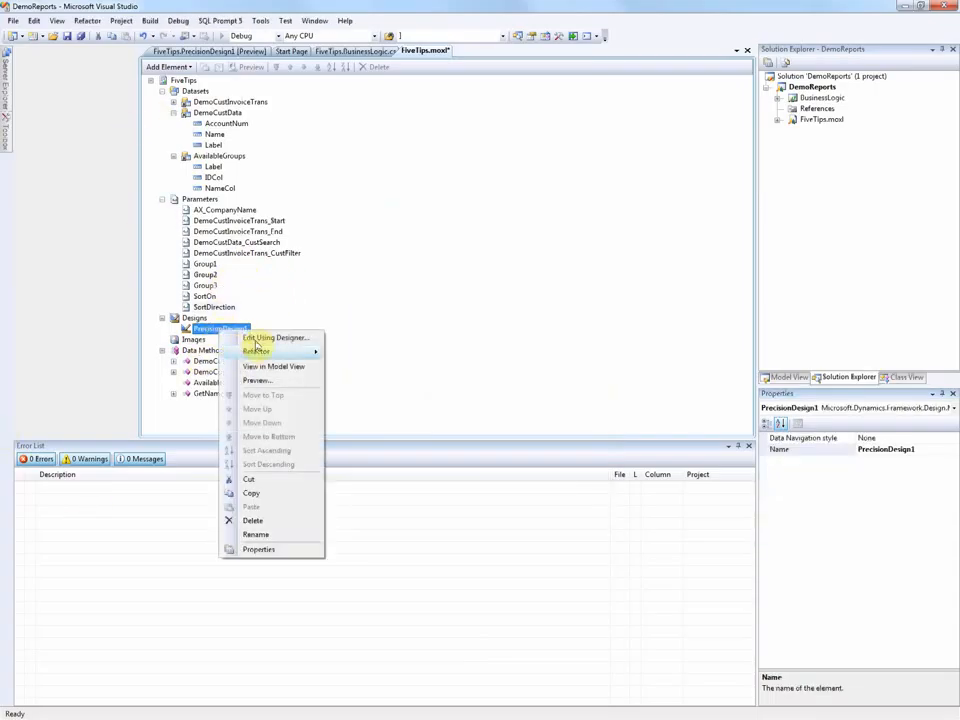
pyautogui.click(273, 336)
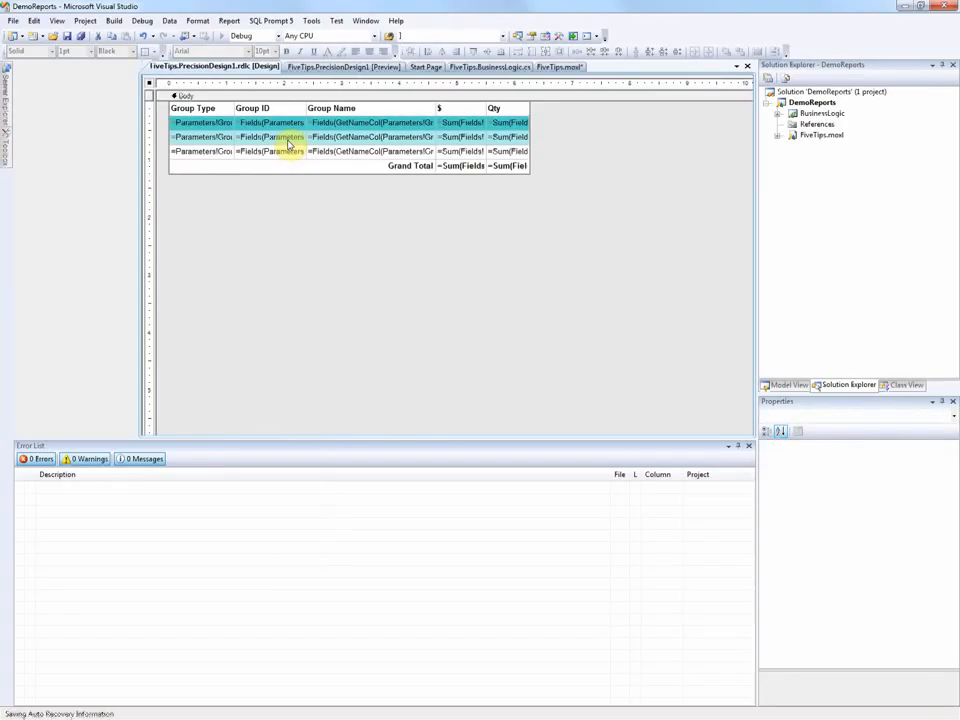
pyautogui.click(198, 123)
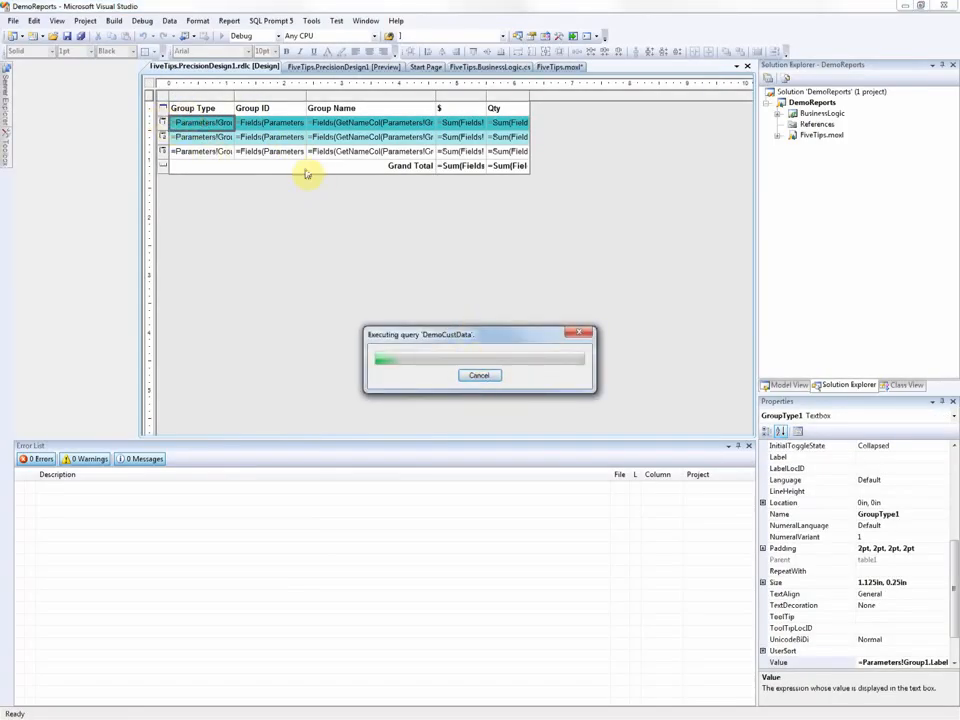
pyautogui.click(479, 375)
# Open the sorting settings of table1_Group1 through the properties of table1.
pyautogui.rightClick(163, 124)
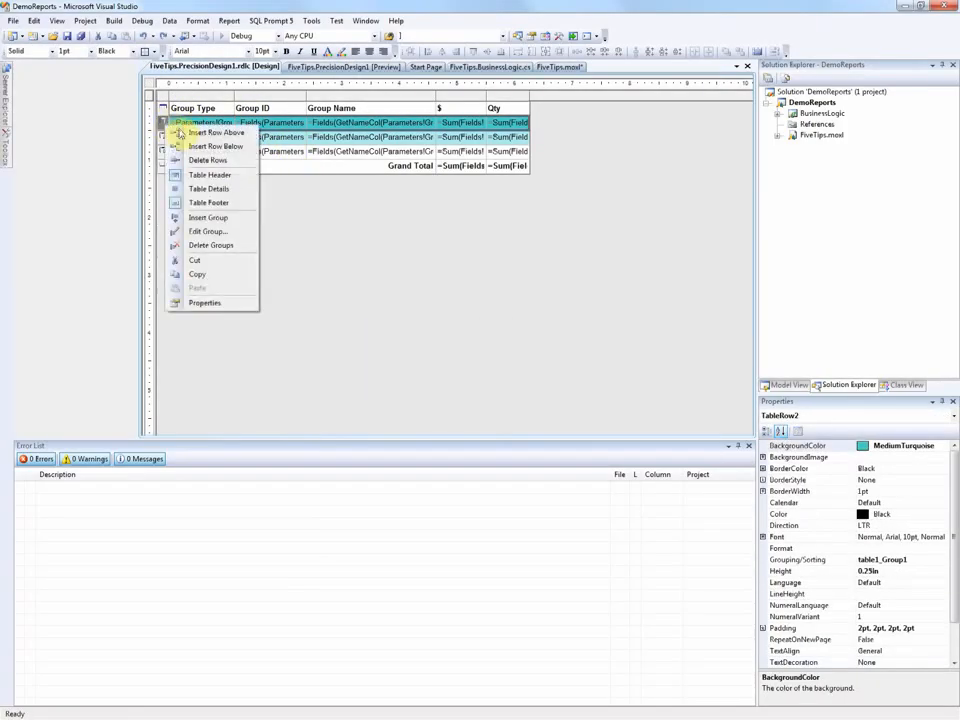
pyautogui.click(163, 107)
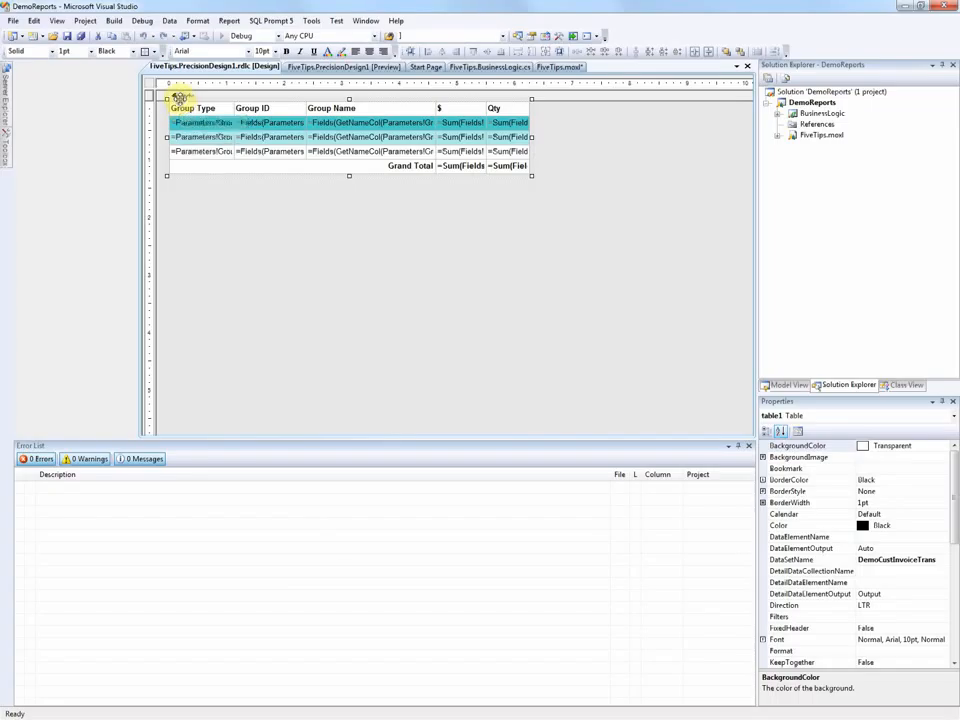
pyautogui.rightClick(182, 96)
pyautogui.click(242, 236)
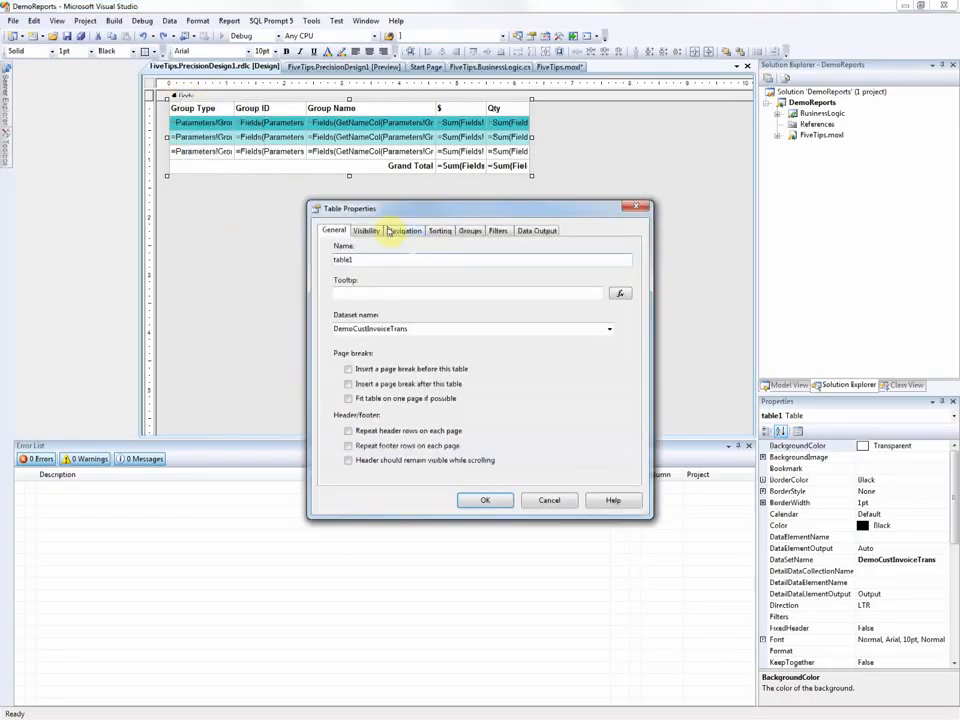
pyautogui.click(469, 230)
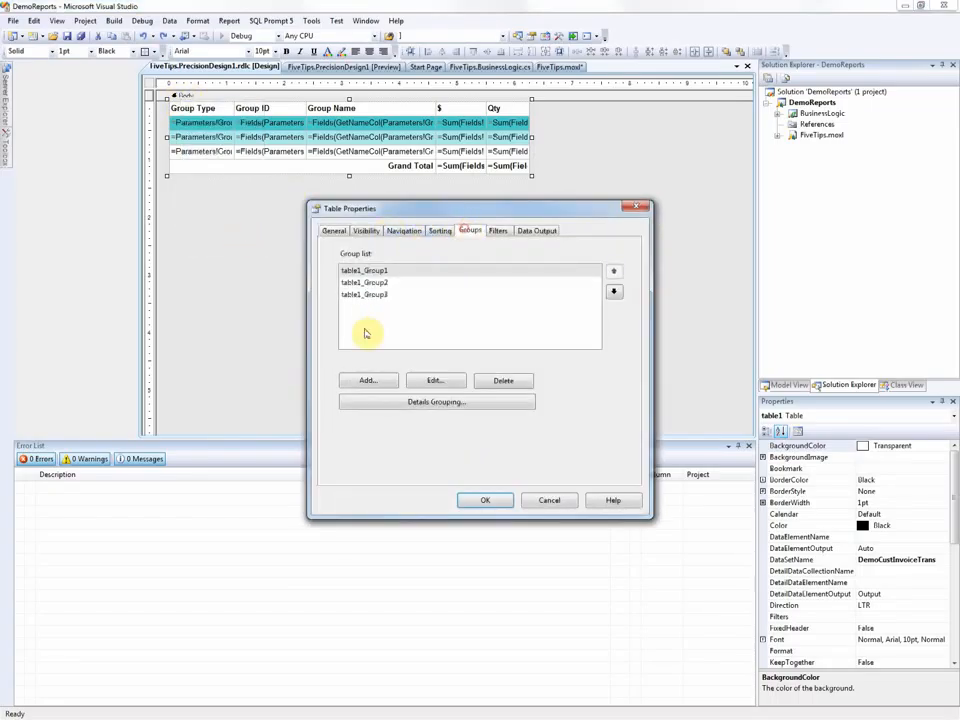
pyautogui.click(440, 381)
pyautogui.click(376, 219)
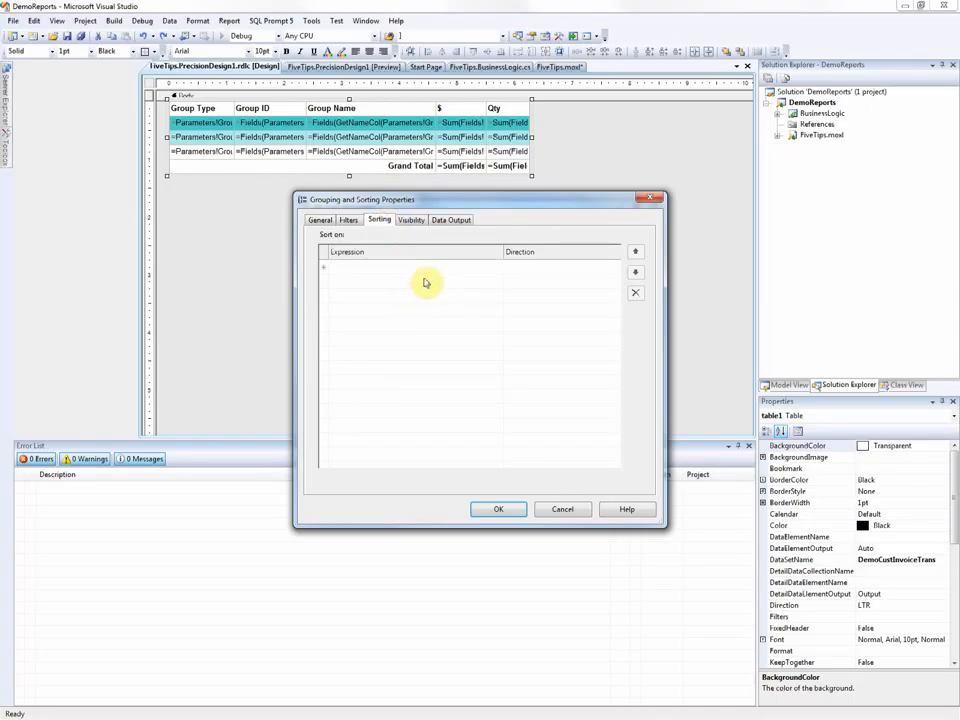
# Add two sort entries to table1_Group1, one Ascending and one Descending, leaving their expressions blank.
pyautogui.click(611, 271)
pyautogui.click(617, 270)
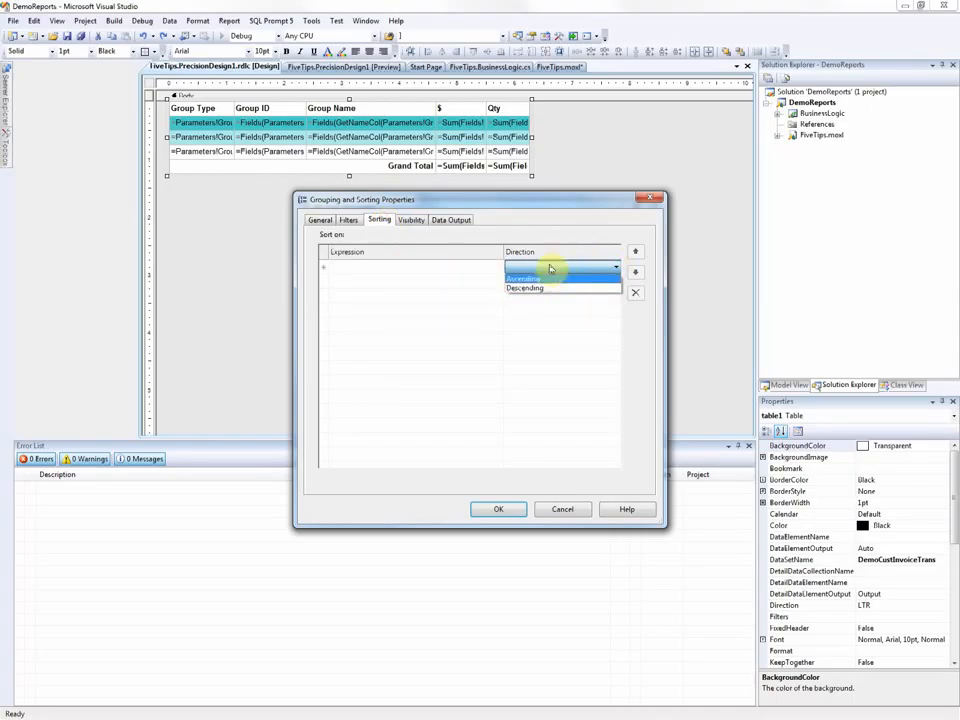
pyautogui.click(453, 264)
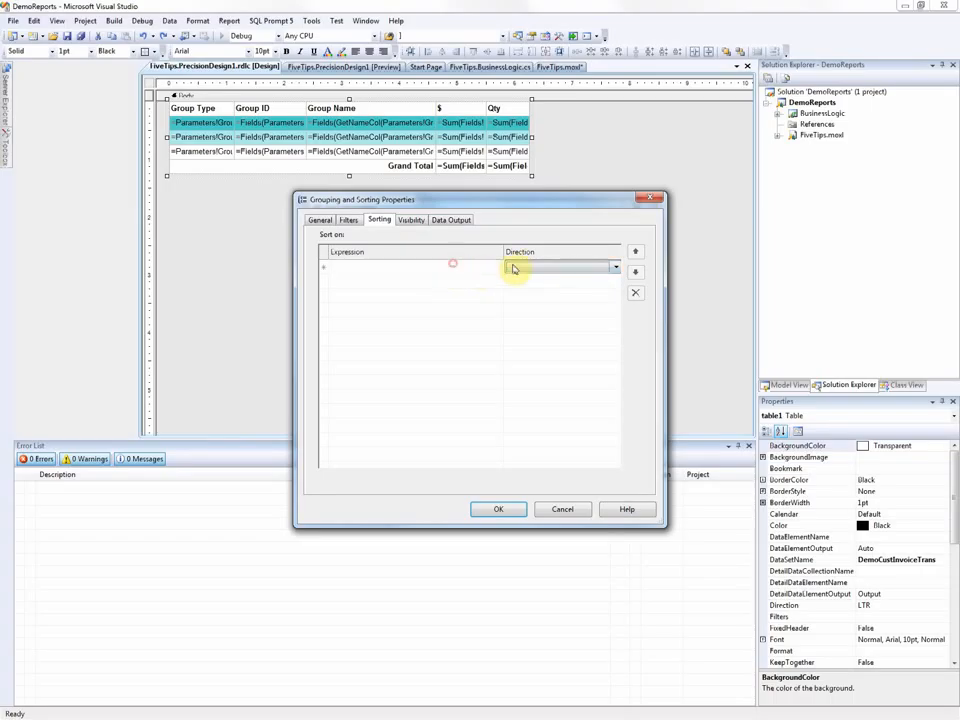
pyautogui.click(521, 269)
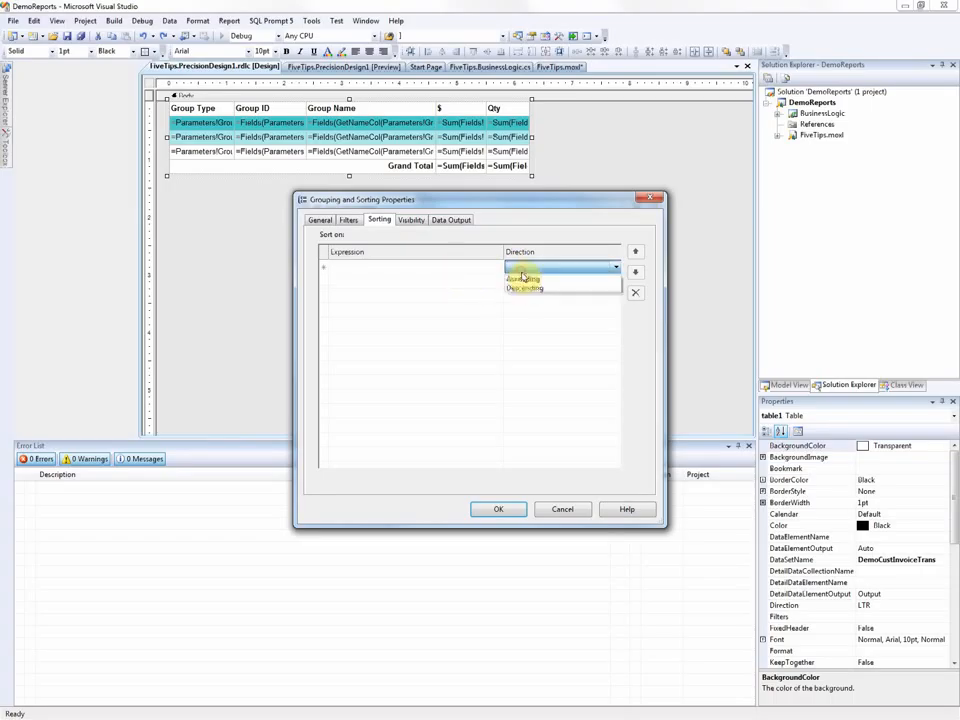
pyautogui.click(552, 279)
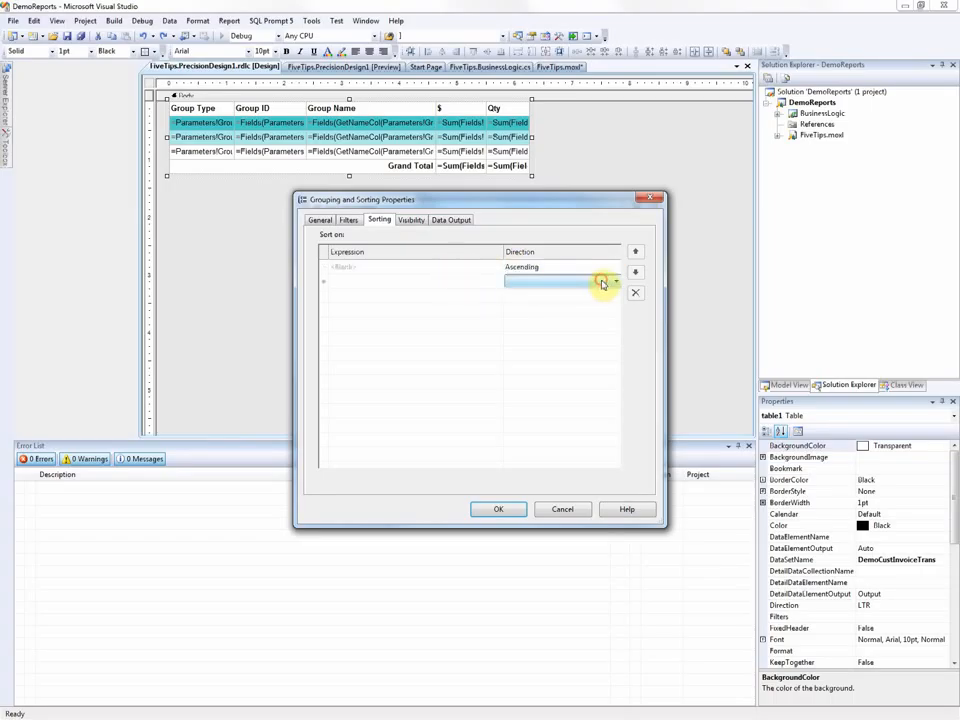
pyautogui.click(603, 283)
pyautogui.click(531, 302)
pyautogui.click(450, 266)
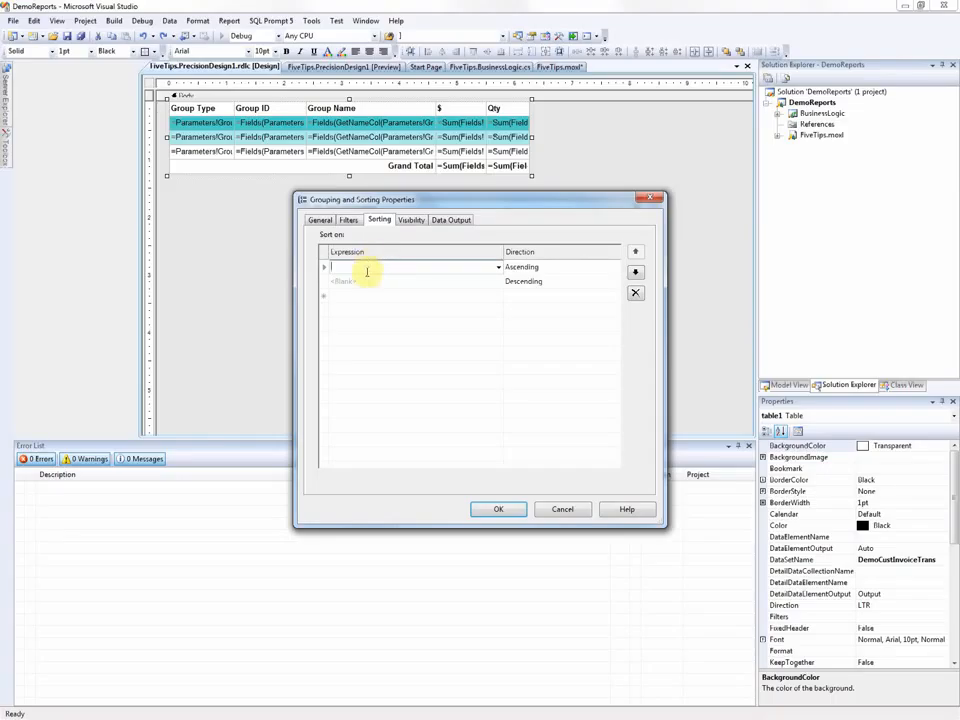
pyautogui.click(483, 281)
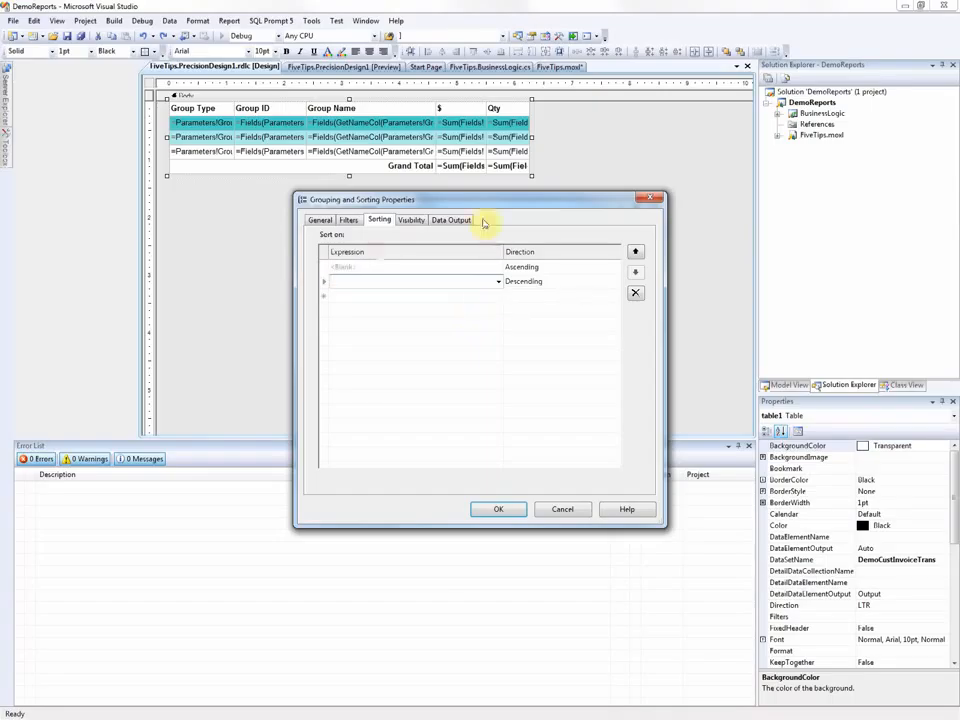
pyautogui.click(428, 267)
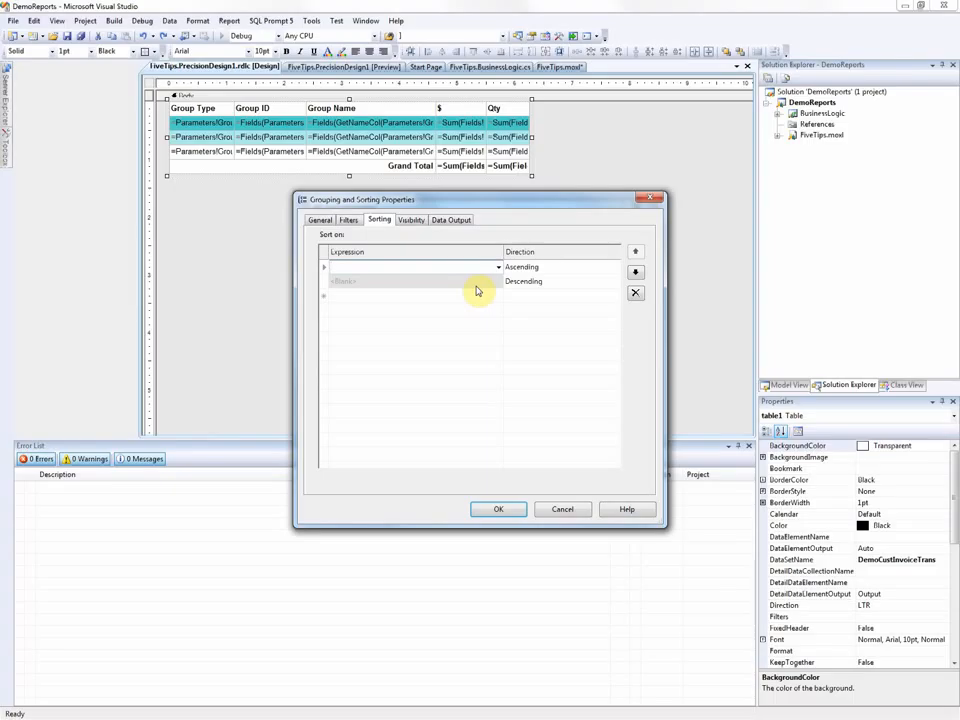
pyautogui.rightClick(453, 265)
# Start the Ascending entry's sort expression with an IIf that returns an empty string when the SortDirection parameter is not "ASC".
pyautogui.click(431, 268)
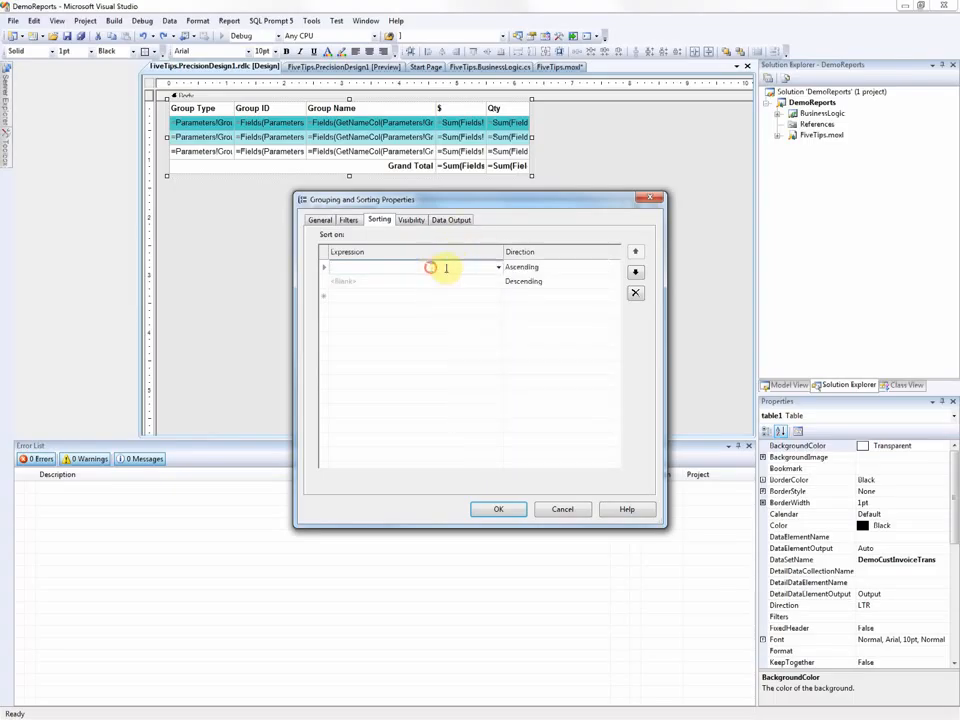
pyautogui.click(498, 267)
pyautogui.click(375, 281)
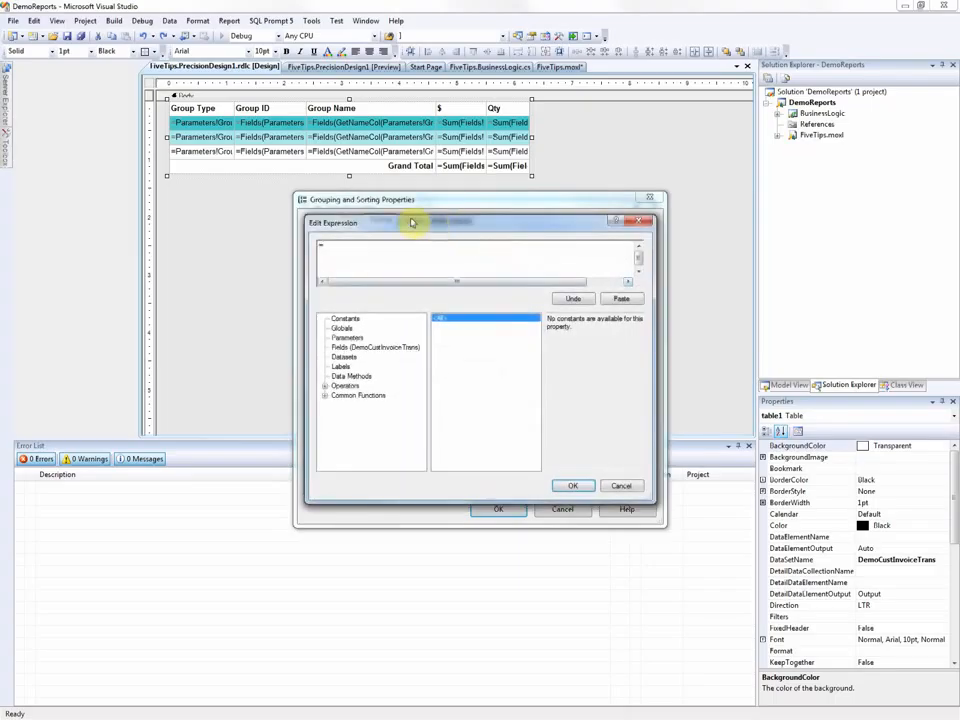
pyautogui.moveTo(426, 226); pyautogui.dragTo(429, 326)
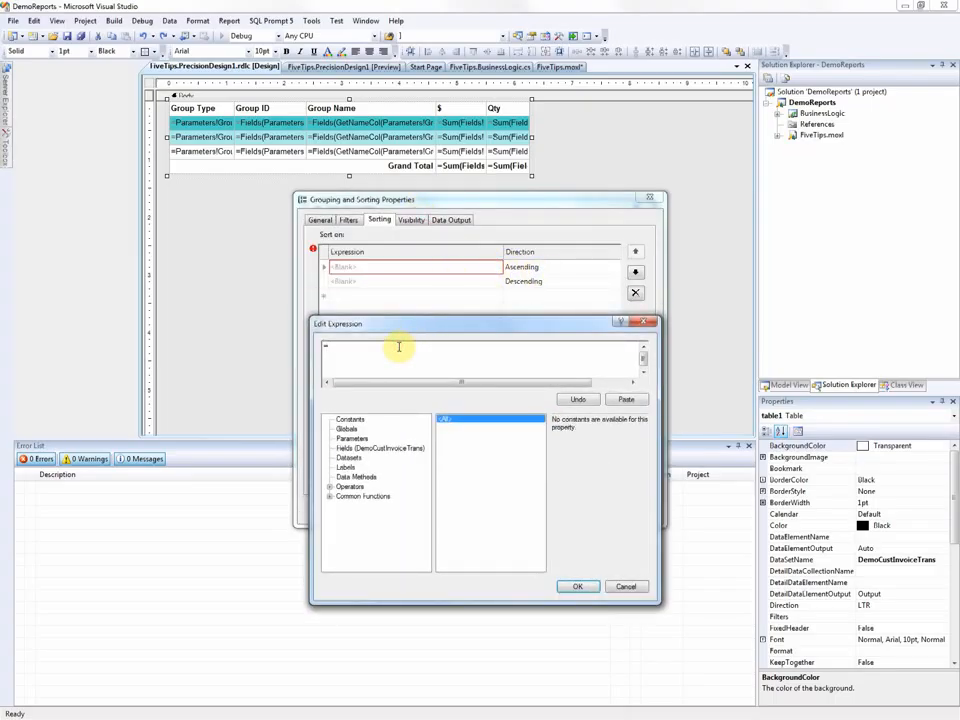
pyautogui.write('IIf(')
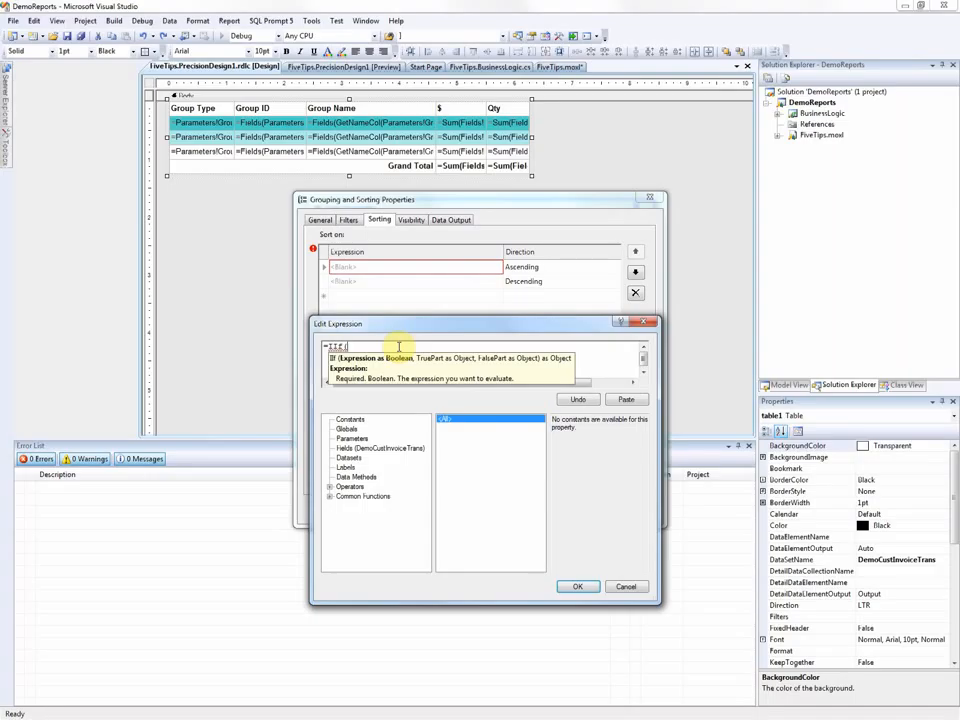
pyautogui.click(352, 438)
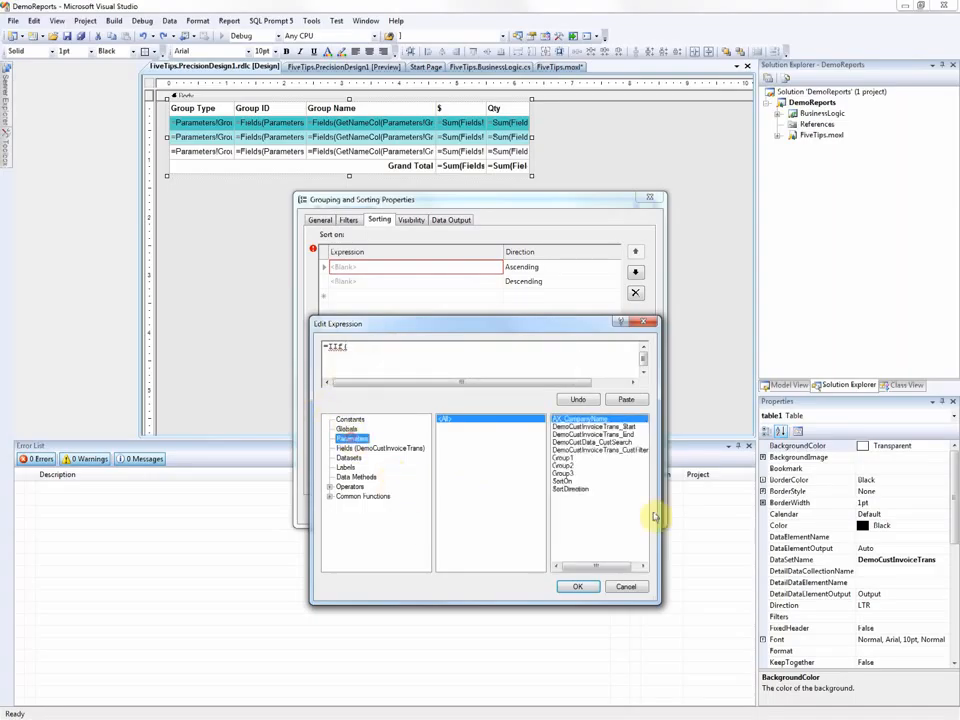
pyautogui.doubleClick(562, 489)
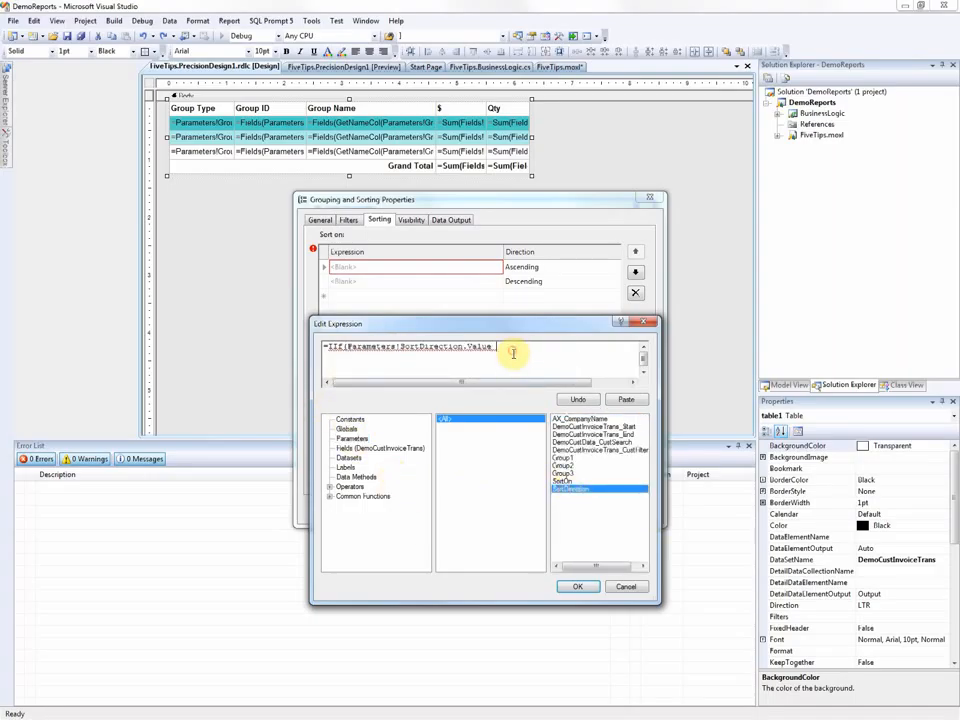
pyautogui.write('<>')
pyautogui.write(',')
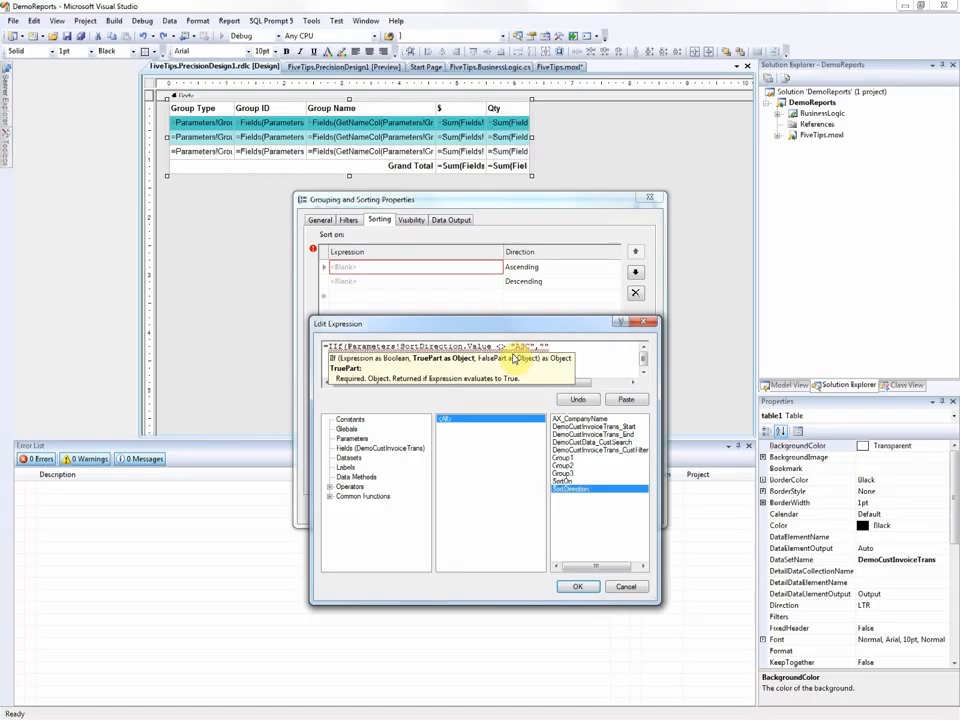
pyautogui.write(',')
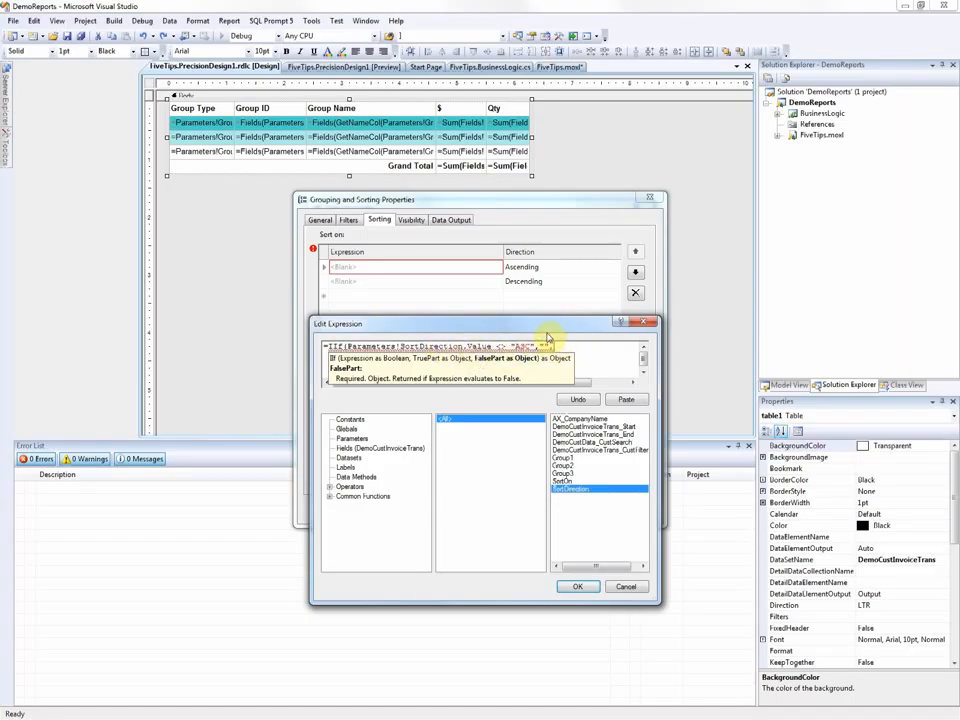
# Add an empty multi-line Switch() call as the false part of the IIf expression, closing parentheses on their own lines.
pyautogui.press('Return')
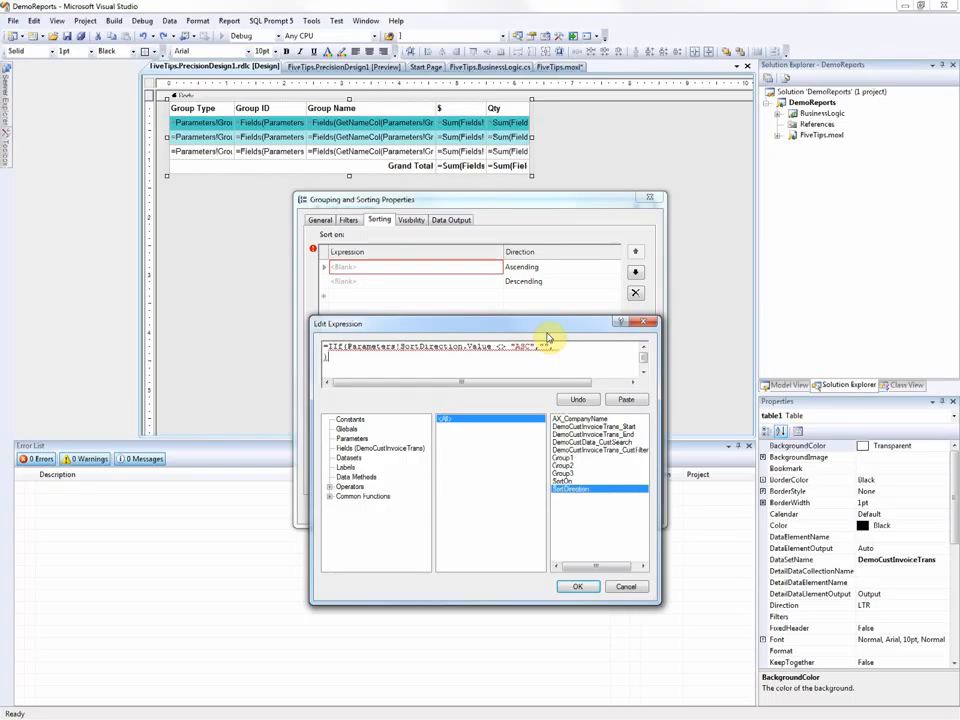
pyautogui.press('Return')
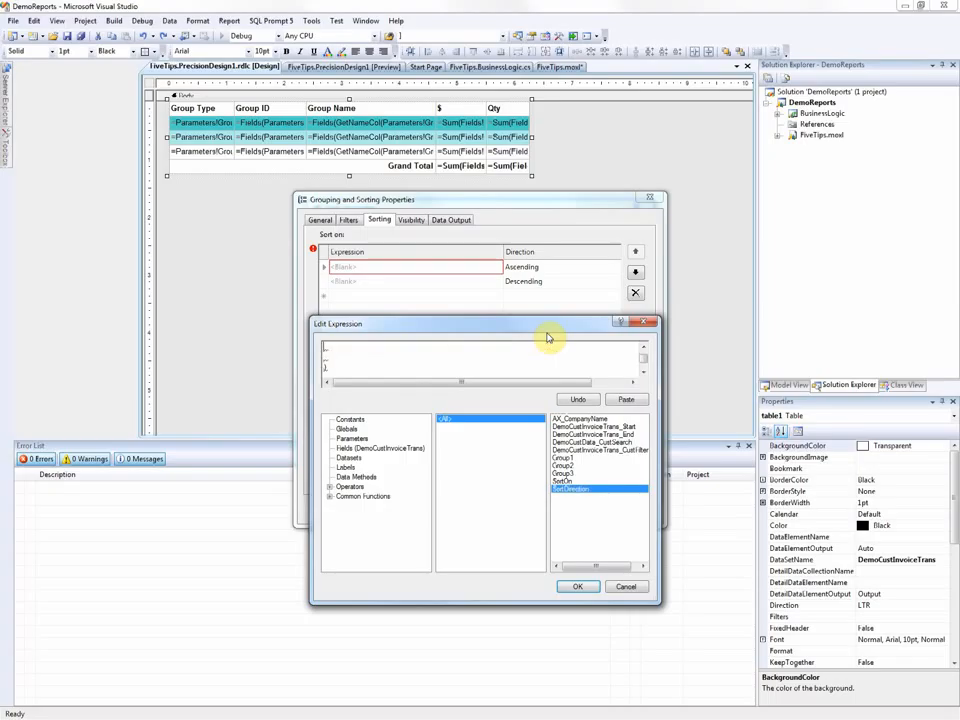
pyautogui.press('Up')
pyautogui.click(352, 367)
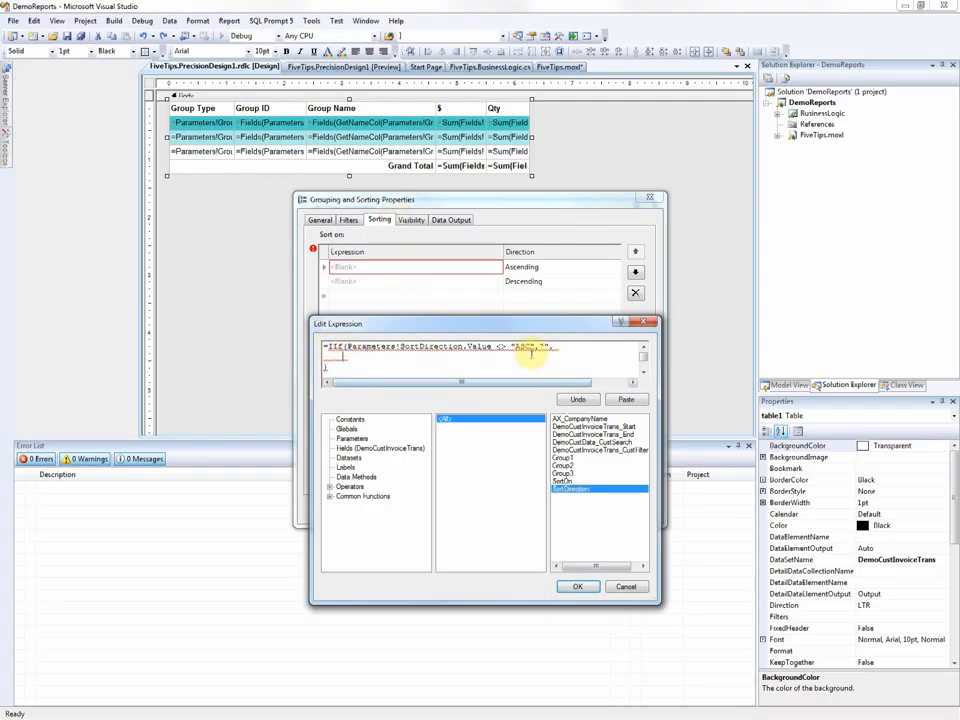
pyautogui.write('"",')
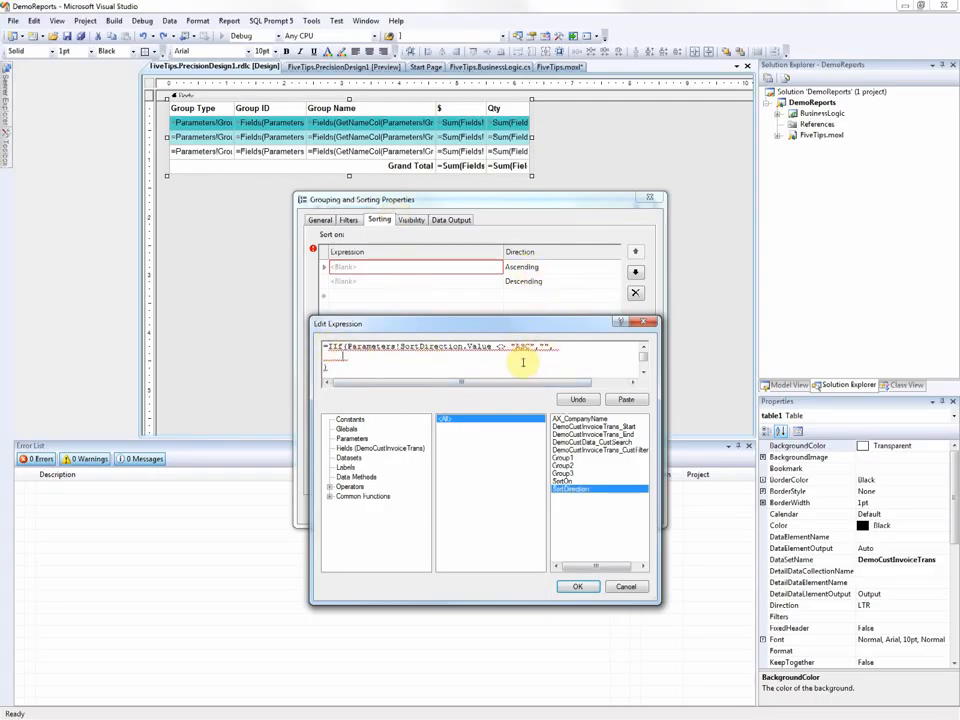
pyautogui.click(373, 354)
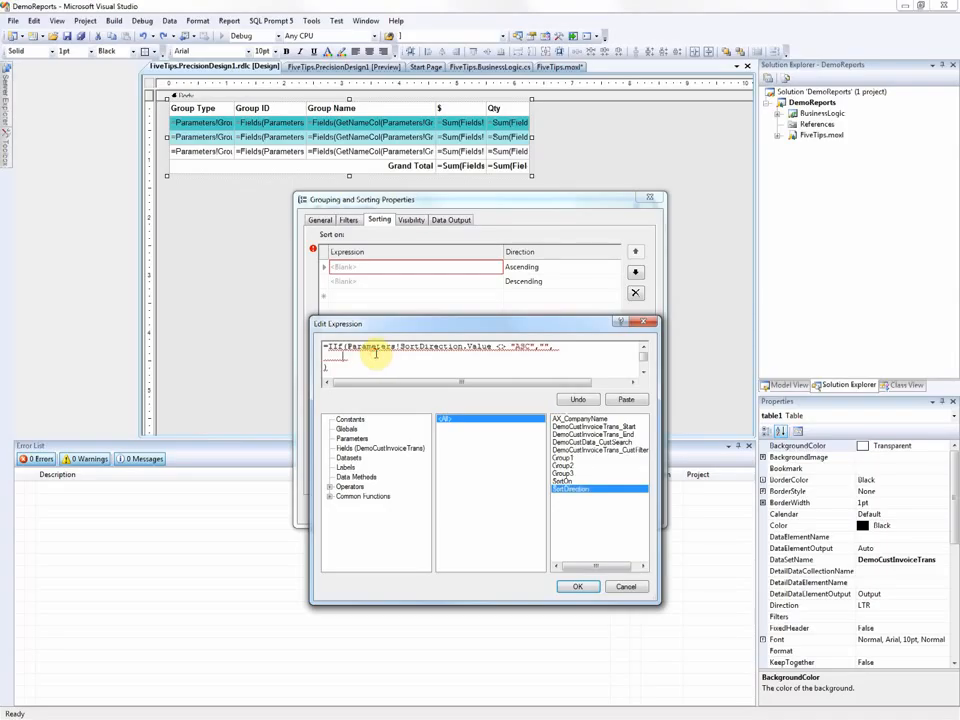
pyautogui.write('#')
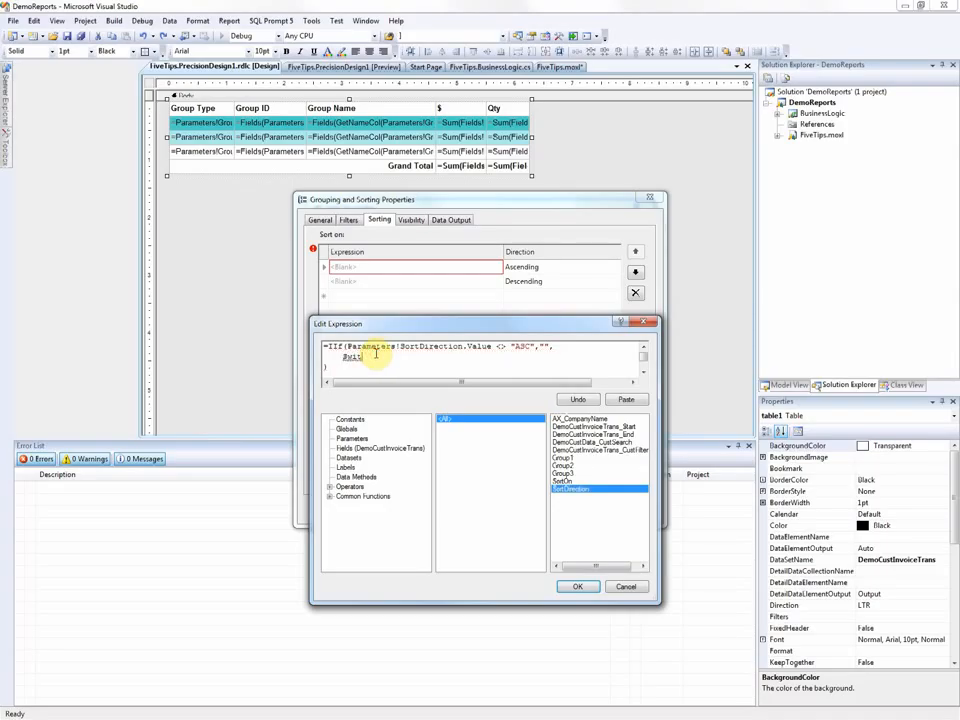
pyautogui.write('(')
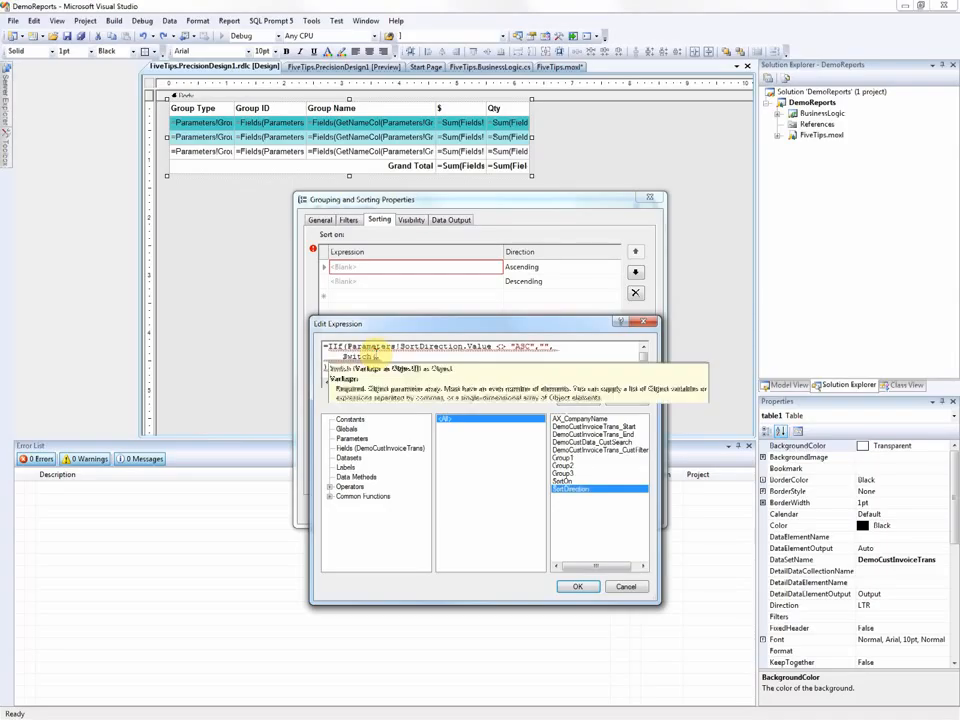
pyautogui.press('Return')
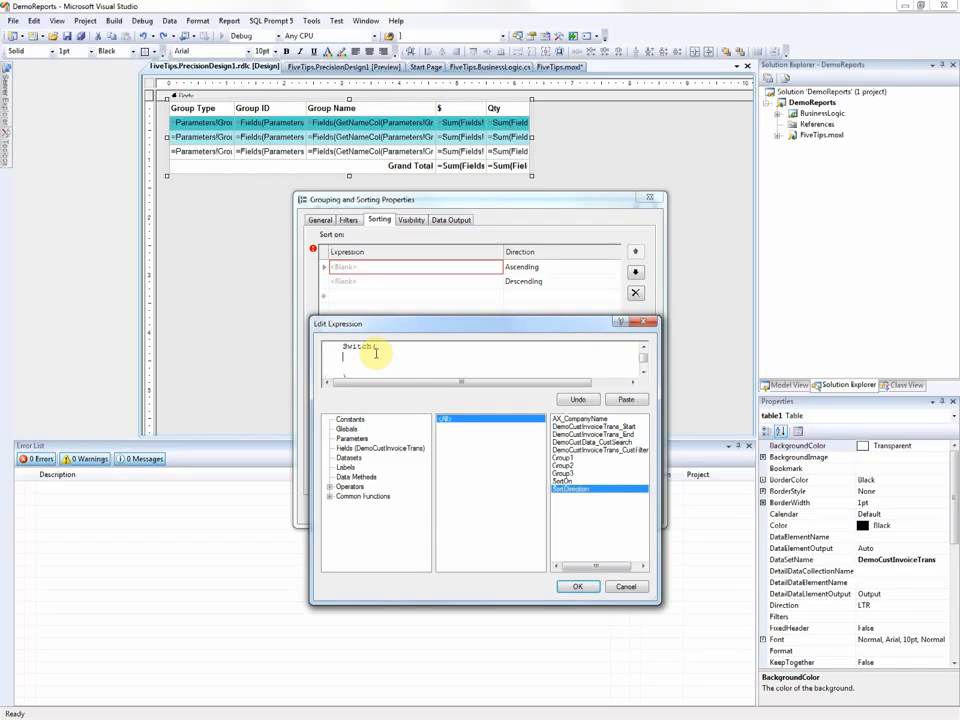
# Enlarge and reposition the Edit Expression dialog so the whole multi-line expression fits in view.
pyautogui.moveTo(579, 317); pyautogui.dragTo(590, 104)
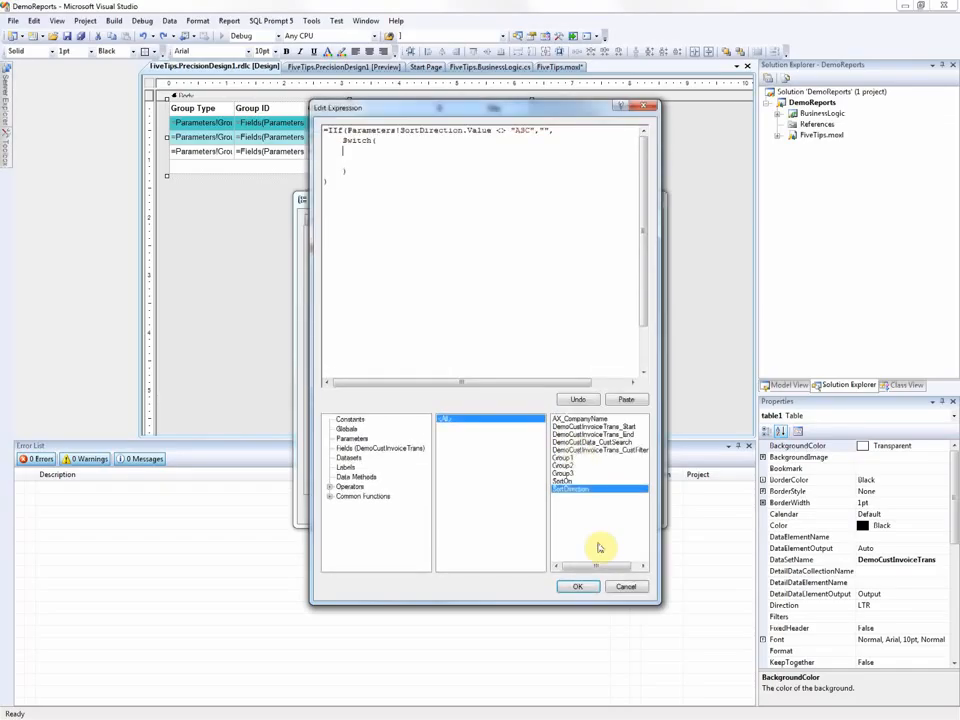
pyautogui.moveTo(654, 596); pyautogui.dragTo(958, 718)
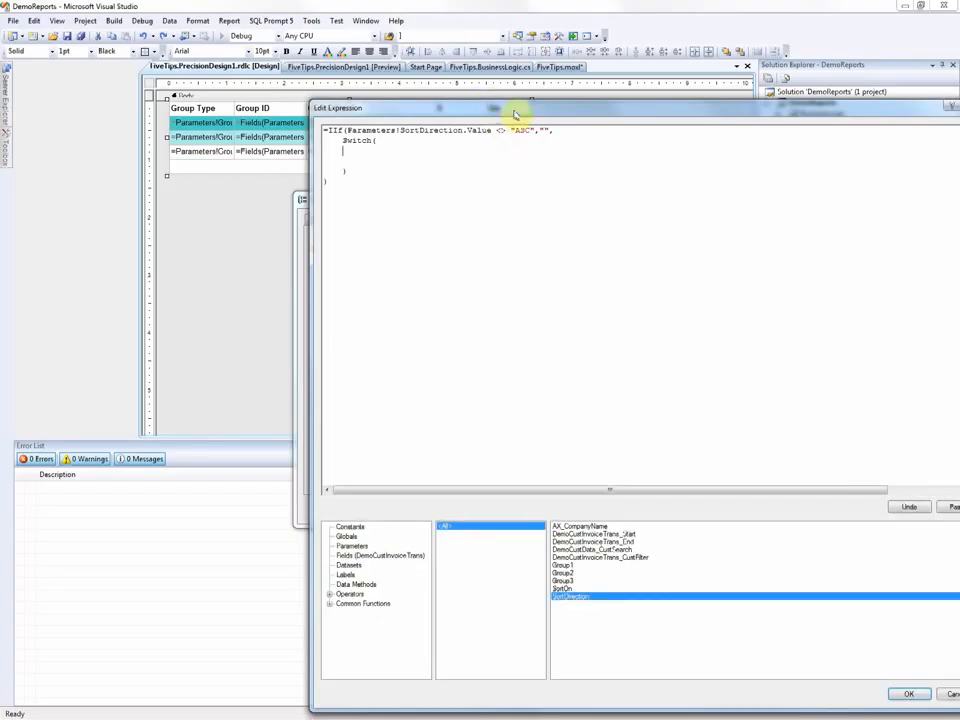
pyautogui.moveTo(515, 113); pyautogui.dragTo(287, 104)
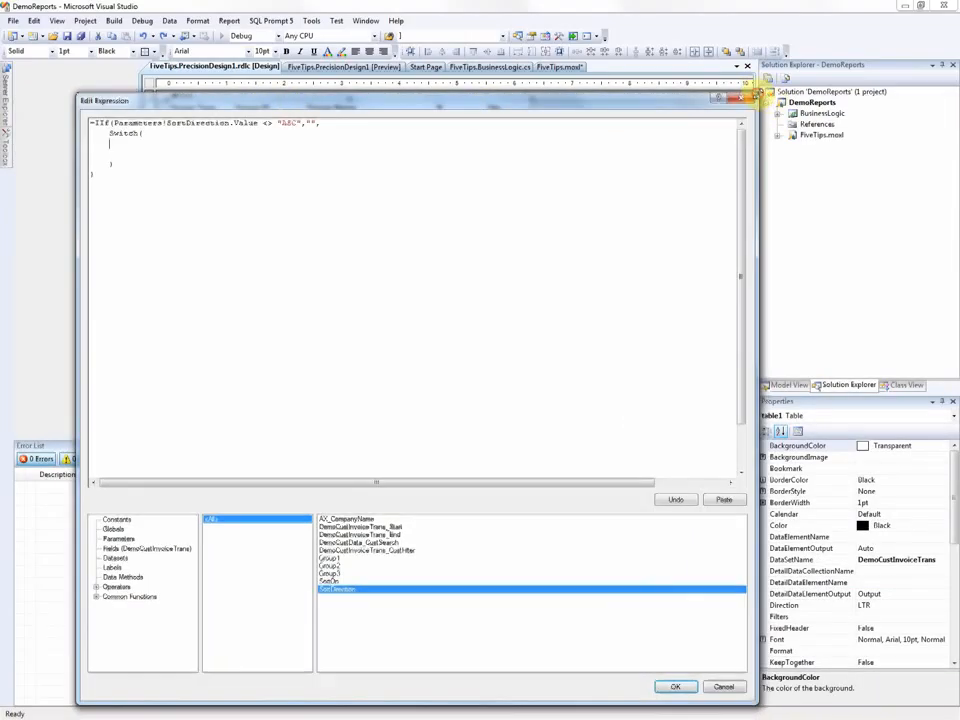
pyautogui.moveTo(760, 93); pyautogui.dragTo(864, 42)
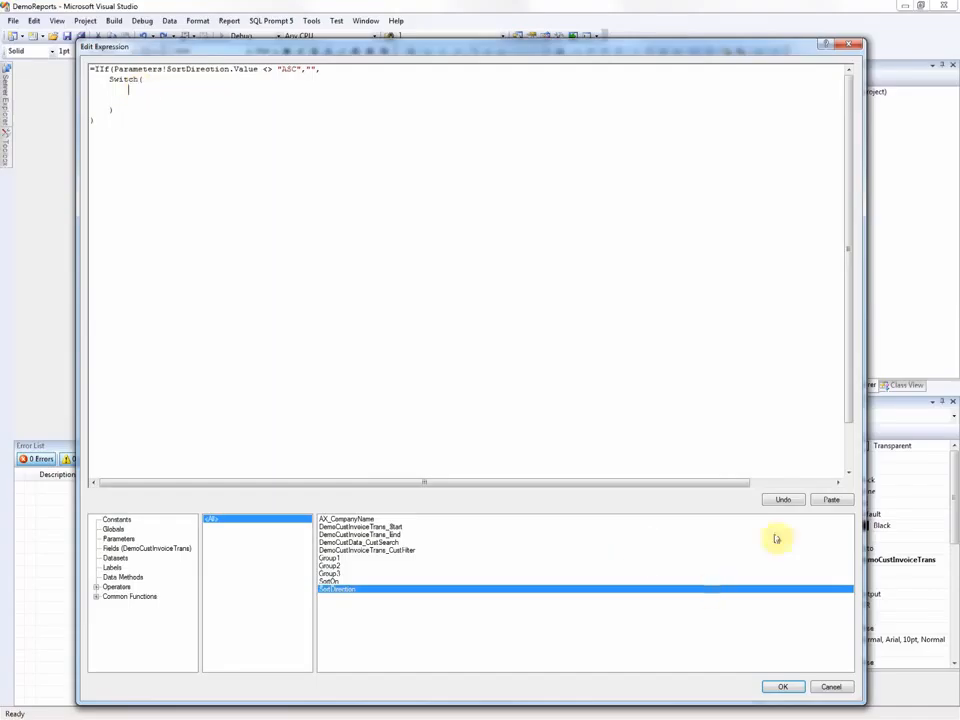
# Switch to the Snipping Tool capture of the SortOn values, circle GroupId, and return to the expression's Switch body.
pyautogui.hotkey('alt', 'Tab')
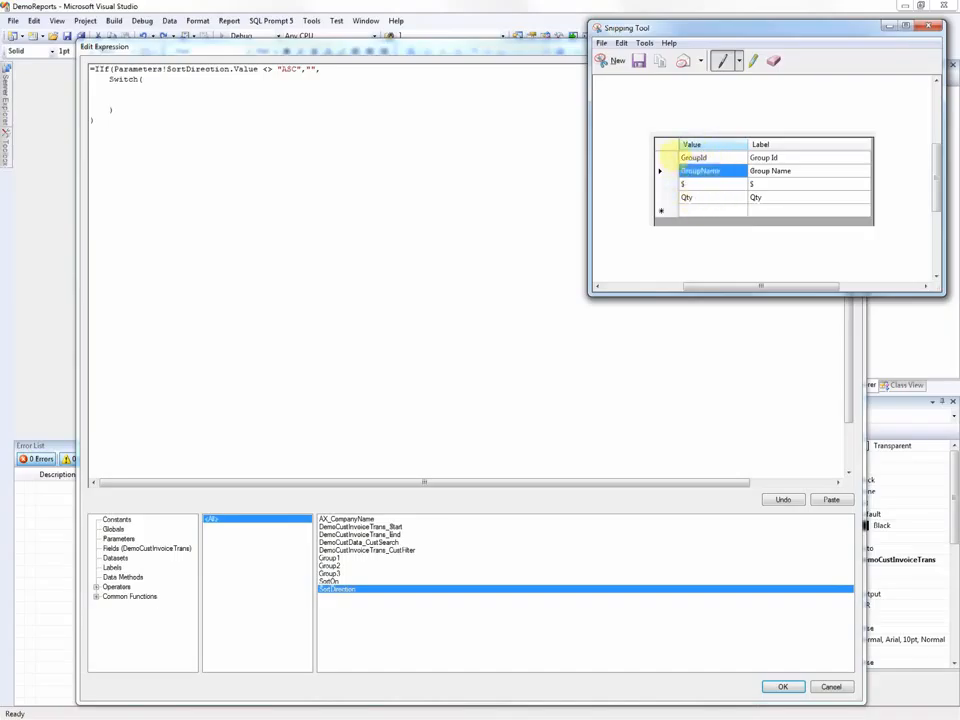
pyautogui.moveTo(681, 159)
pyautogui.mouseDown()
pyautogui.moveTo(712, 152)
pyautogui.moveTo(674, 163)
pyautogui.mouseUp()
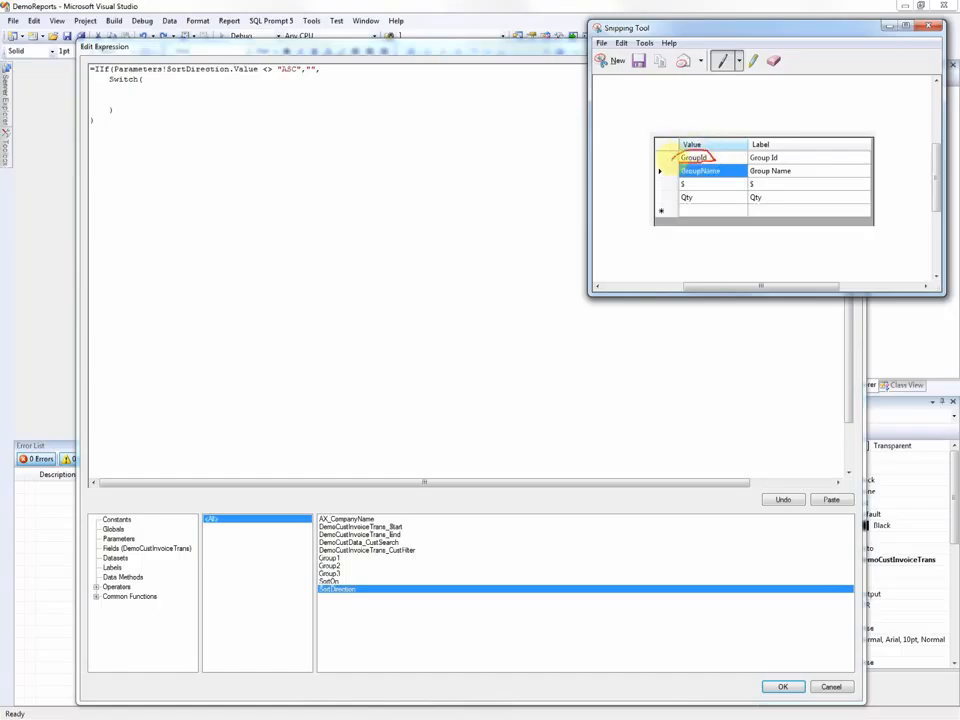
pyautogui.click(152, 90)
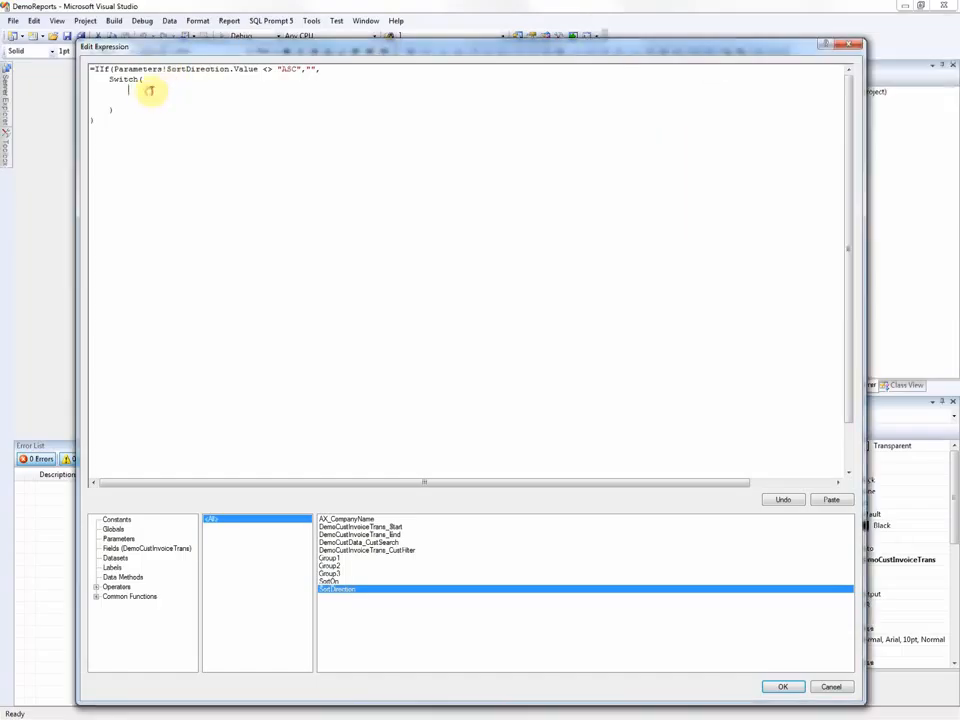
# Add a first Switch condition testing whether Parameters!SortOn.Value == "GroupName".
pyautogui.click(118, 539)
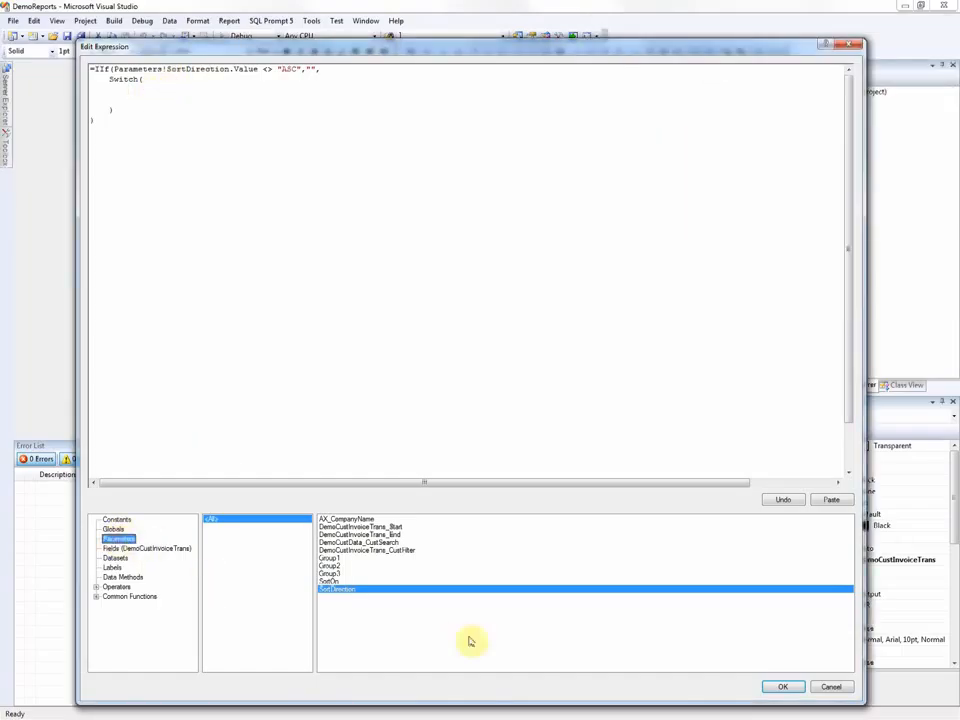
pyautogui.doubleClick(330, 581)
pyautogui.click(259, 88)
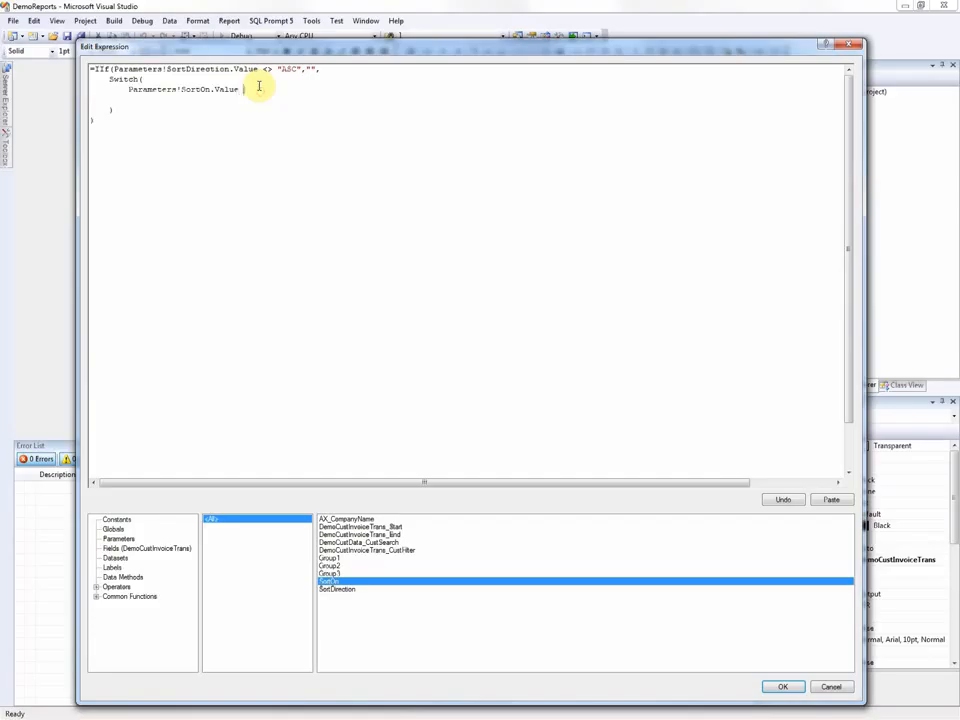
pyautogui.write('== ')
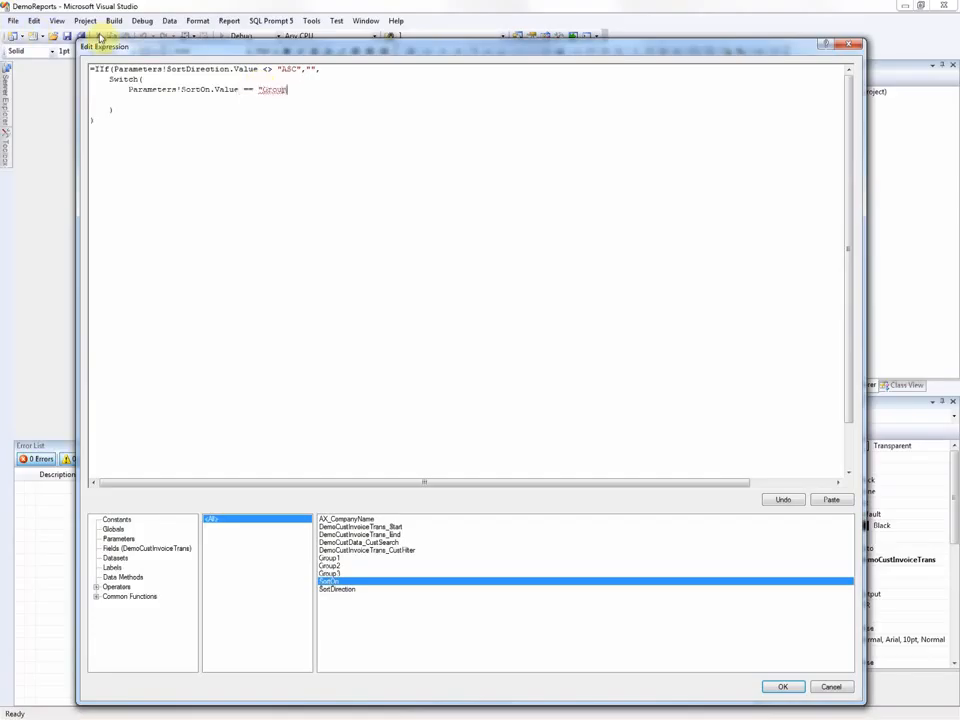
pyautogui.write('"GroupName",')
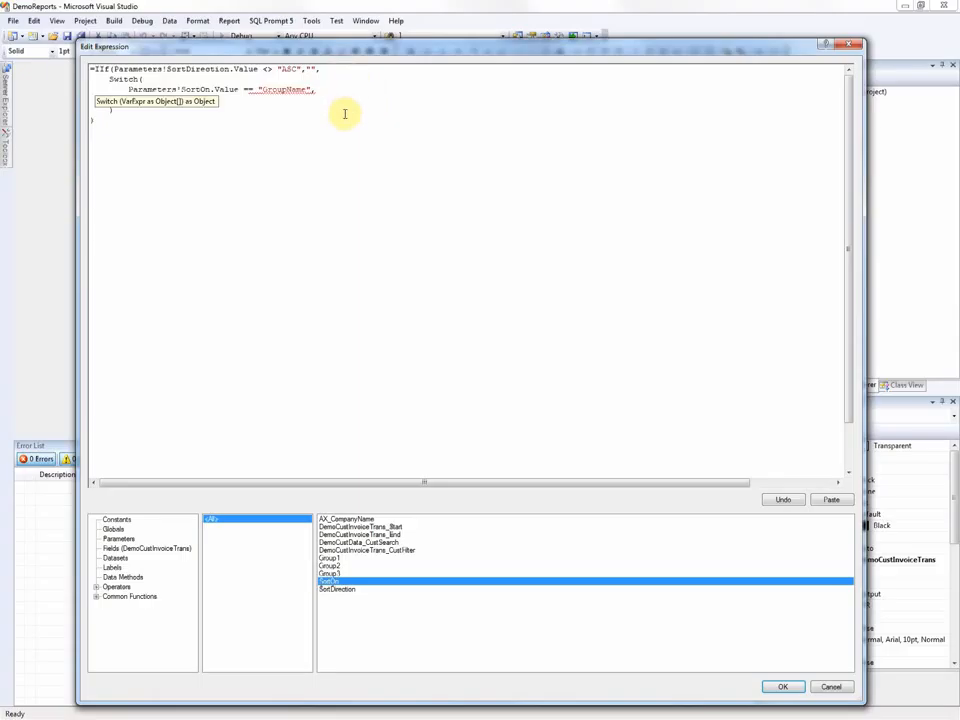
# Make the GroupName condition return Fields(GetNameCol(Parameters!Group1.Value)).Value, followed by a comma and a new line.
pyautogui.write('P')
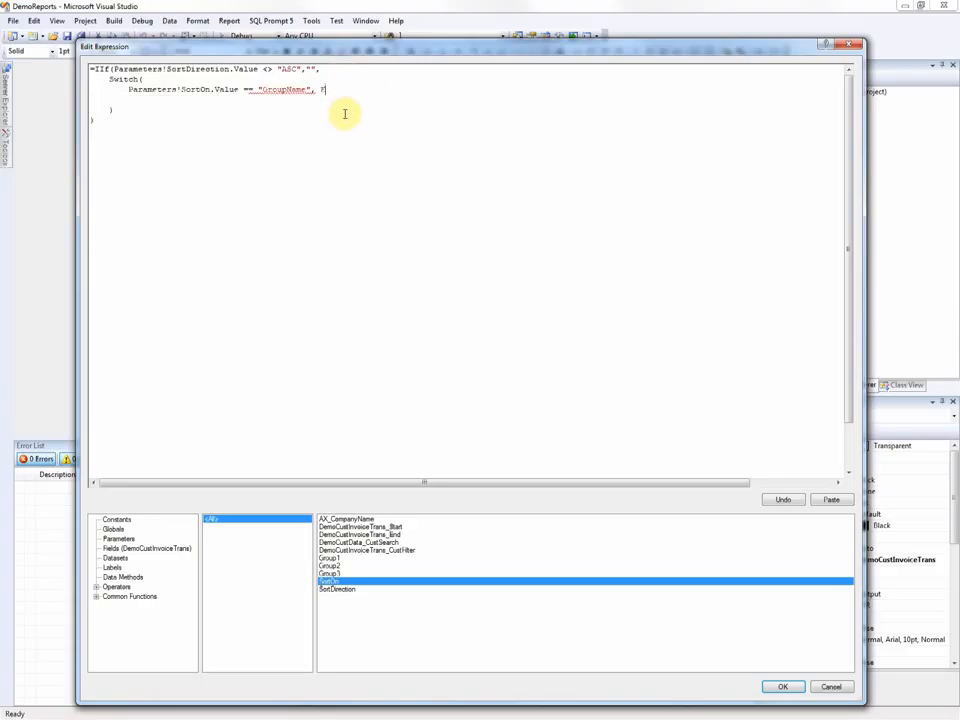
pyautogui.write('ields(')
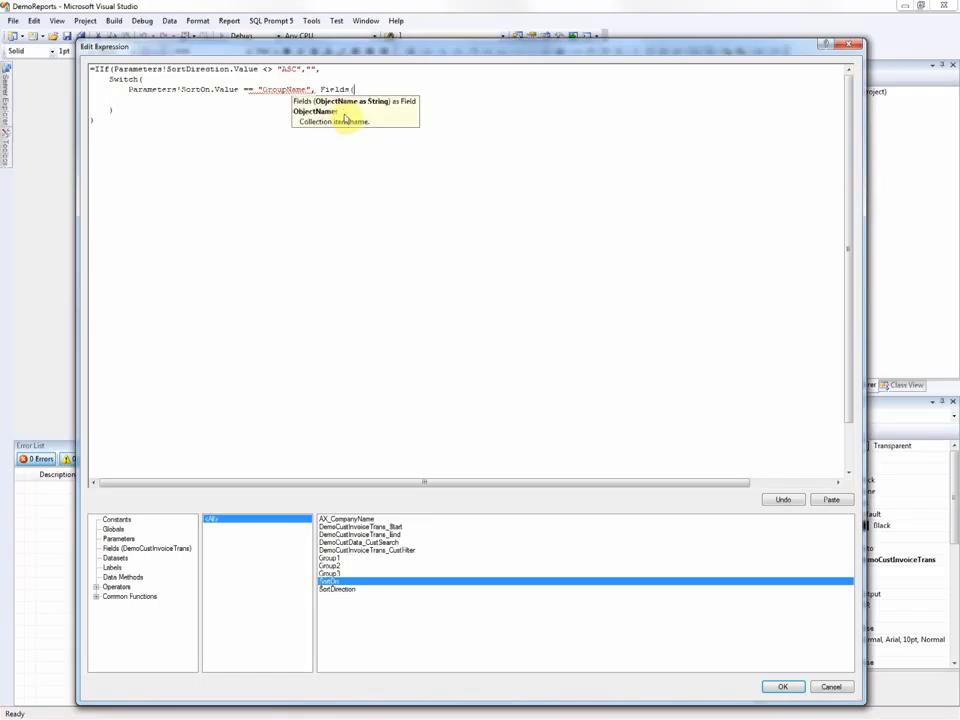
pyautogui.click(115, 576)
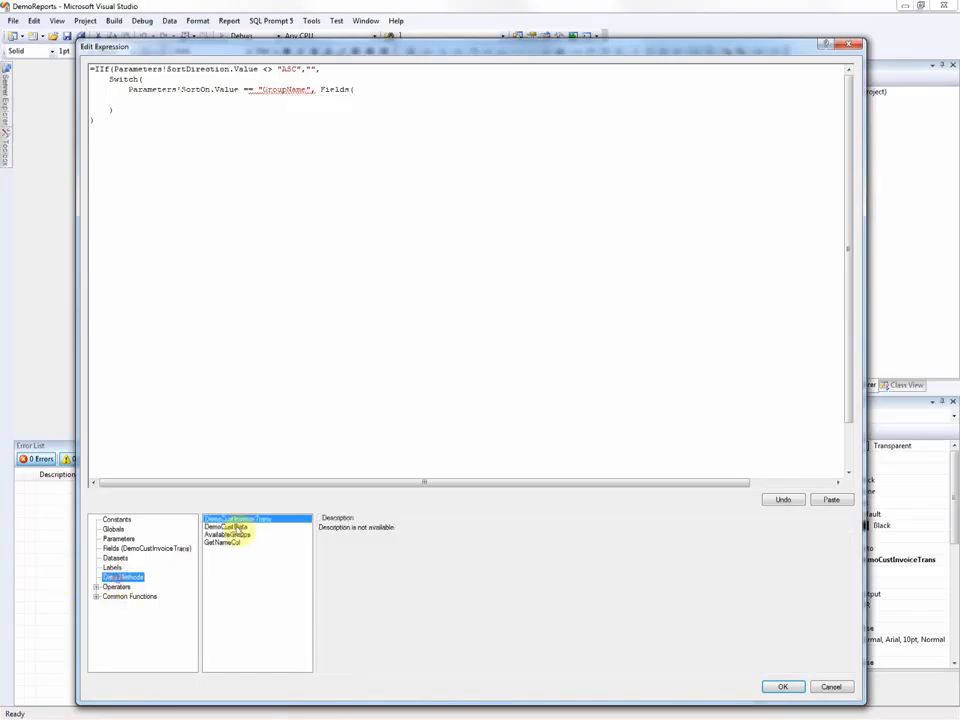
pyautogui.doubleClick(237, 543)
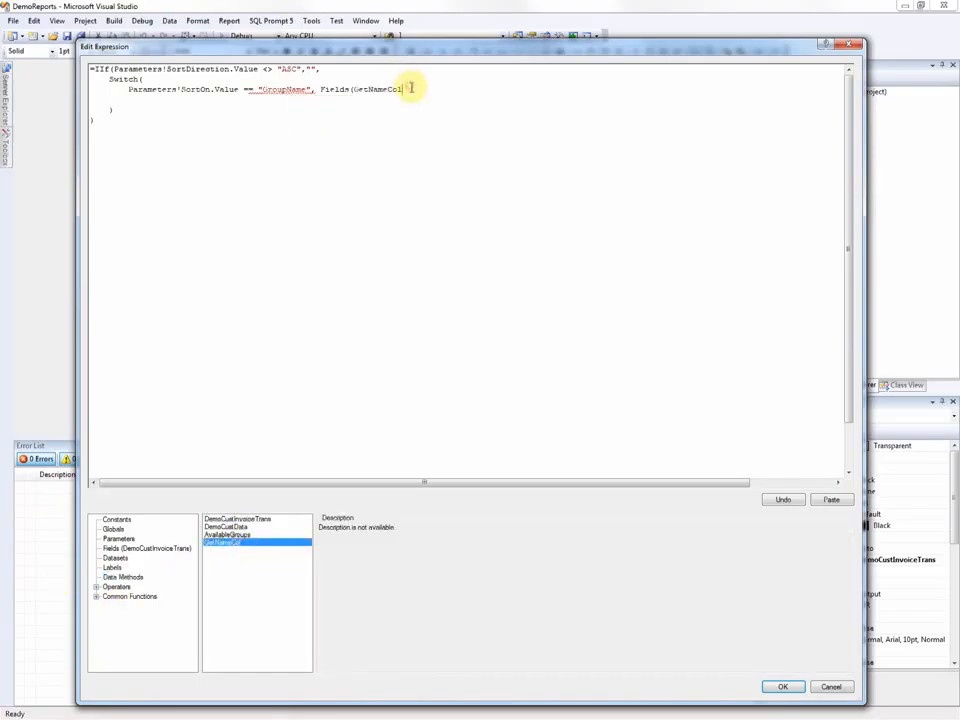
pyautogui.write('(')
pyautogui.click(119, 538)
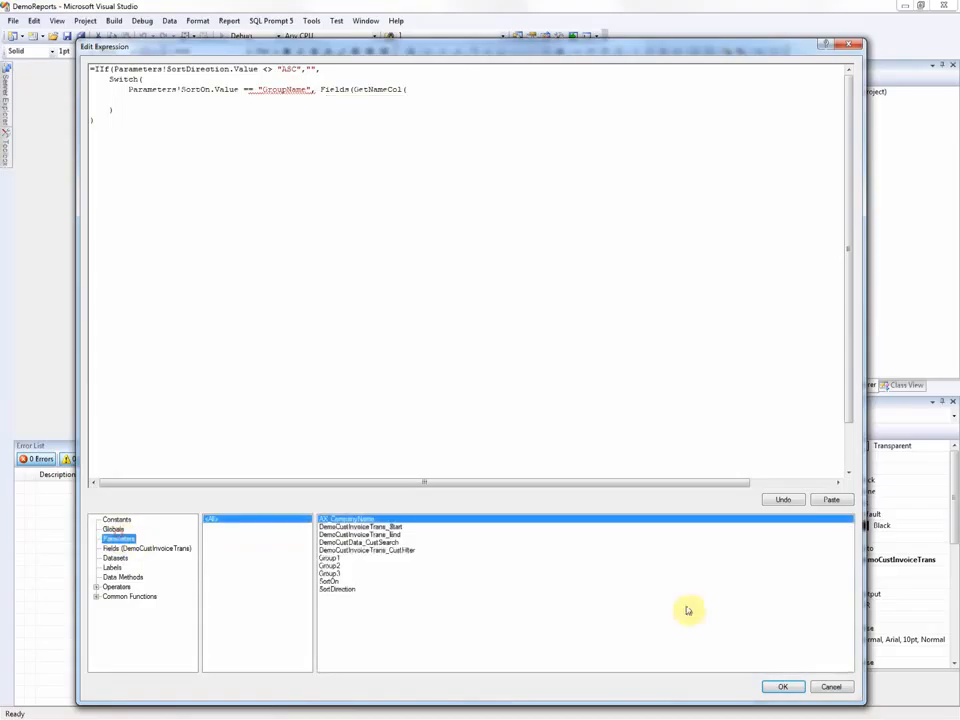
pyautogui.doubleClick(330, 558)
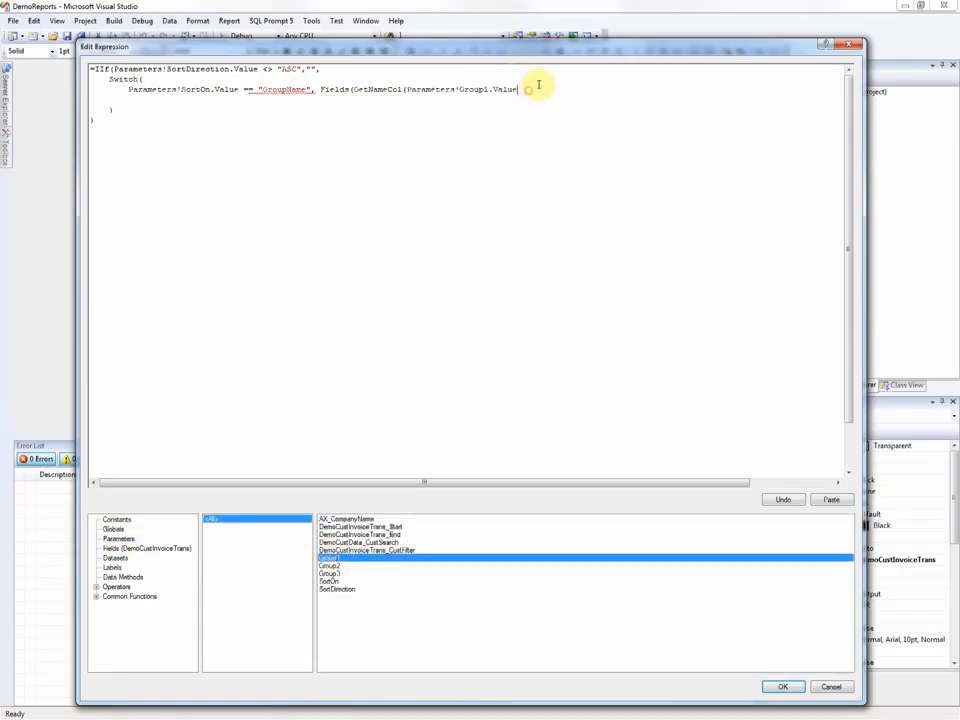
pyautogui.write('.Value')
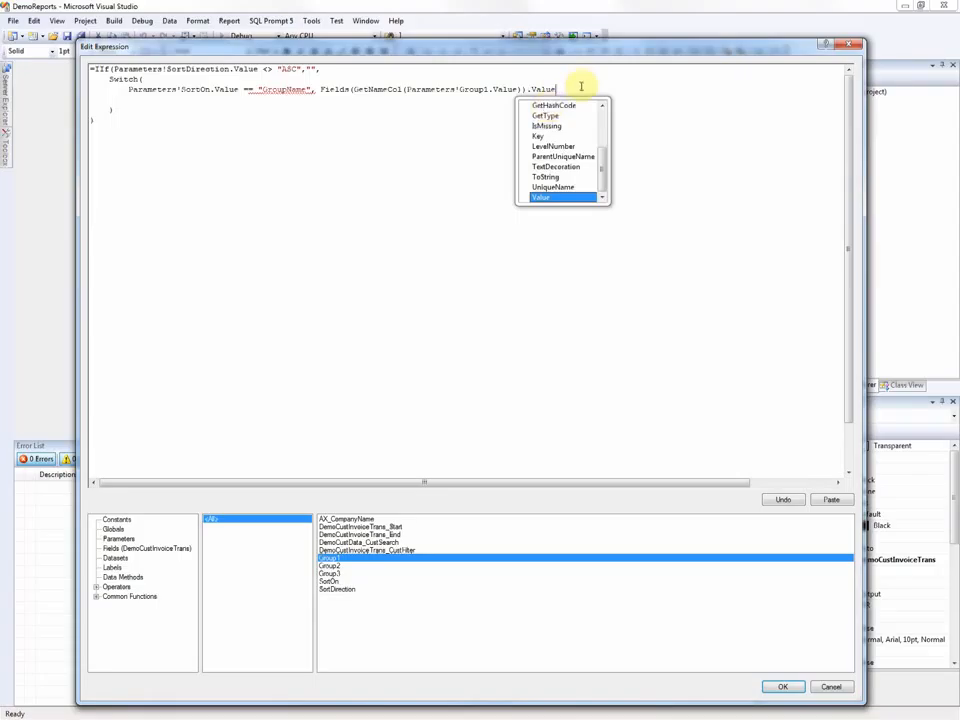
pyautogui.write(',')
pyautogui.press('Return')
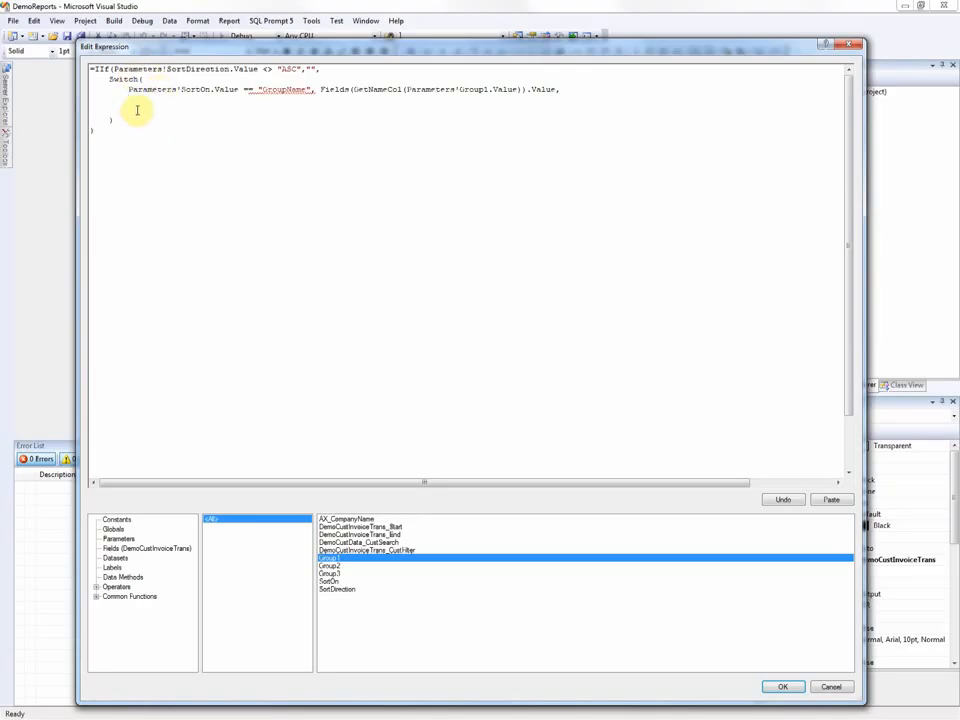
# Duplicate the GroupName condition line twice beneath the original inside the Switch.
pyautogui.hotkey('shift', 'Up')
pyautogui.hotkey('shift', 'Down')
pyautogui.hotkey('ctrl', 'v')
pyautogui.hotkey('ctrl', 'v')
# Change the second Switch line to test SortOn for "$" and return Sum(Fields!LineAmount.Value).
pyautogui.moveTo(262, 100); pyautogui.dragTo(304, 100)
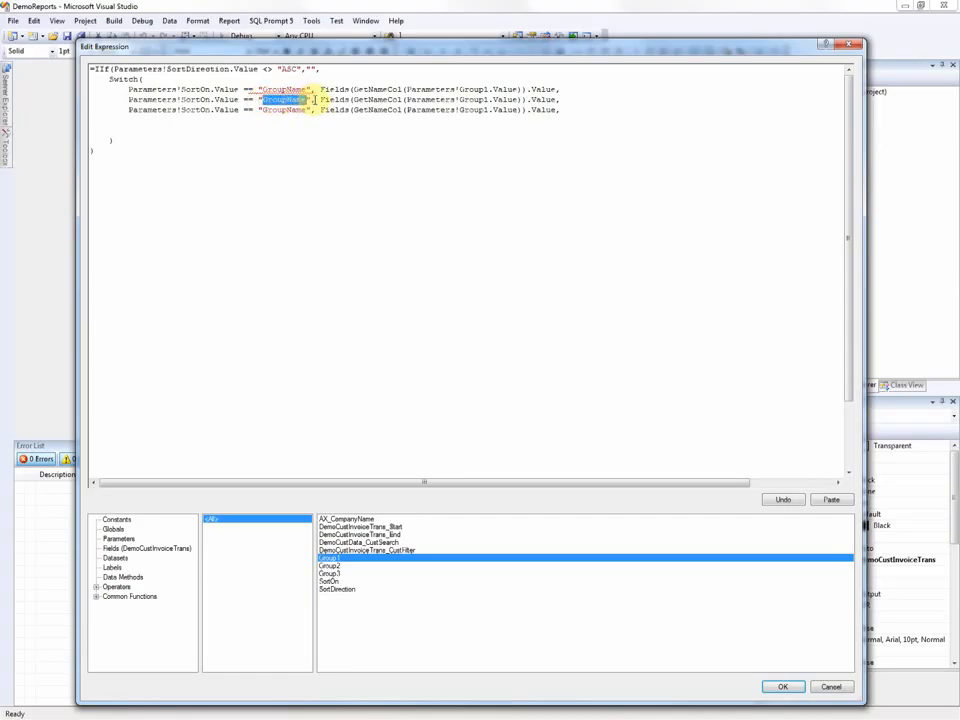
pyautogui.write('$')
pyautogui.moveTo(281, 100); pyautogui.dragTo(514, 97)
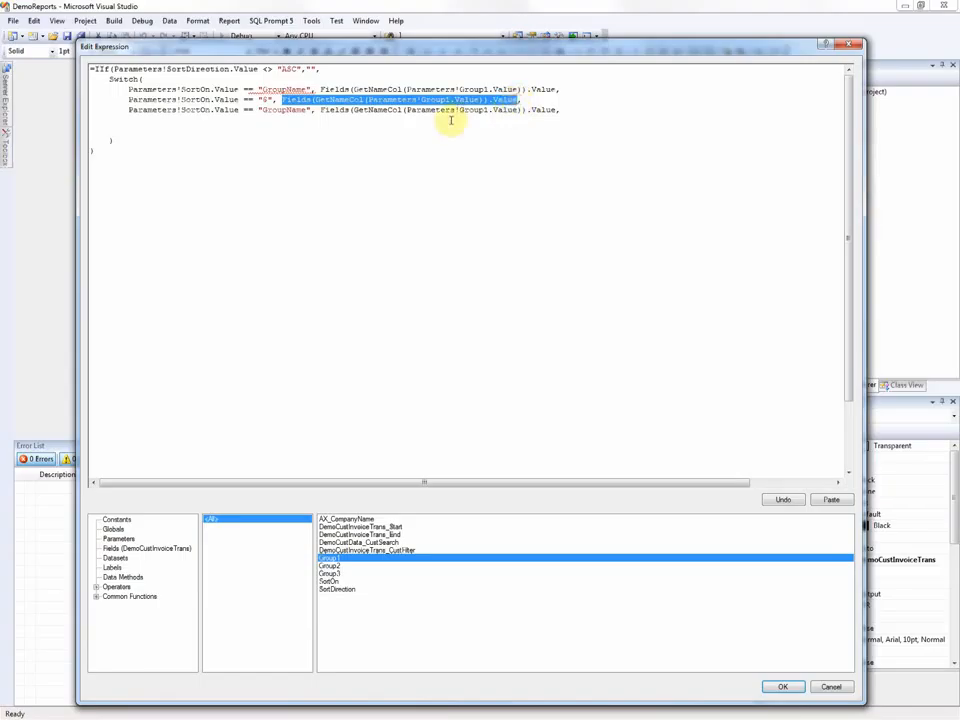
pyautogui.press('Delete')
pyautogui.write('Sum(,')
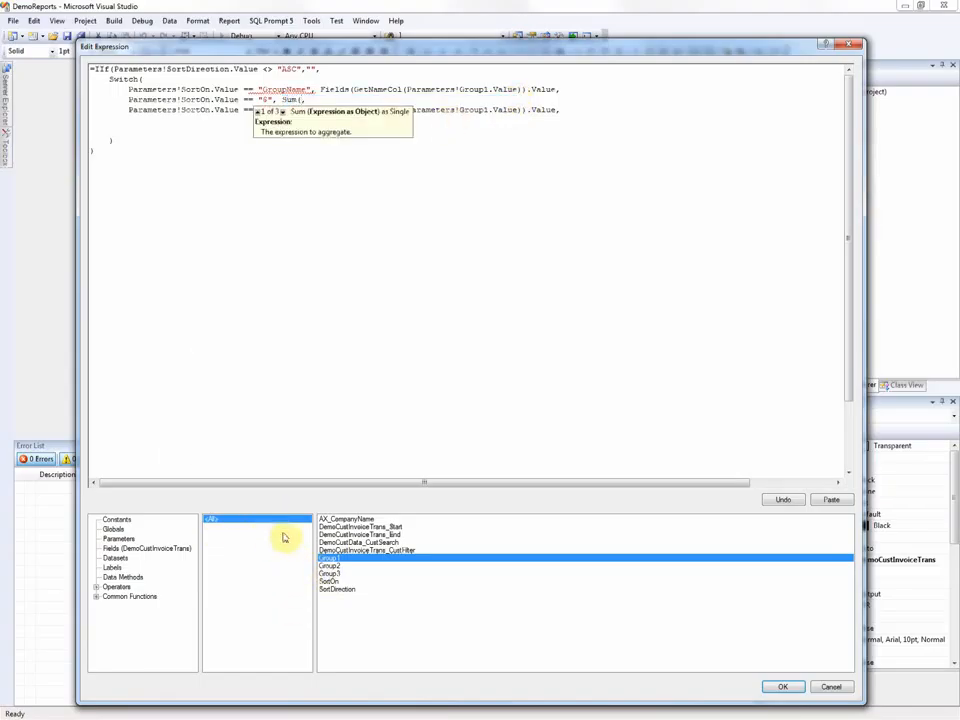
pyautogui.click(124, 548)
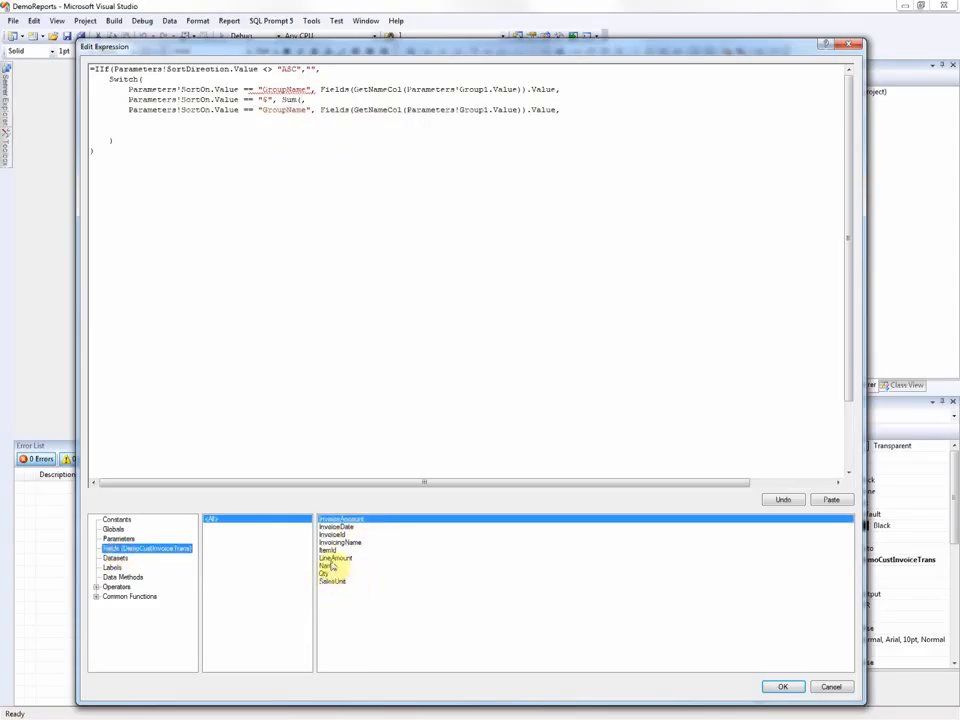
pyautogui.doubleClick(335, 557)
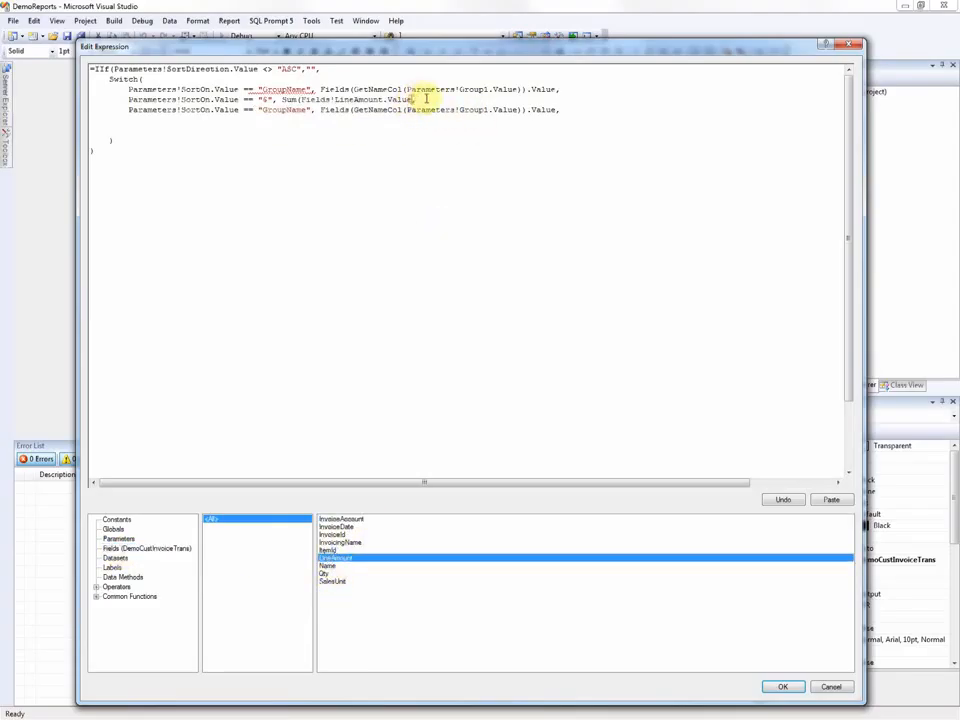
pyautogui.write('),')
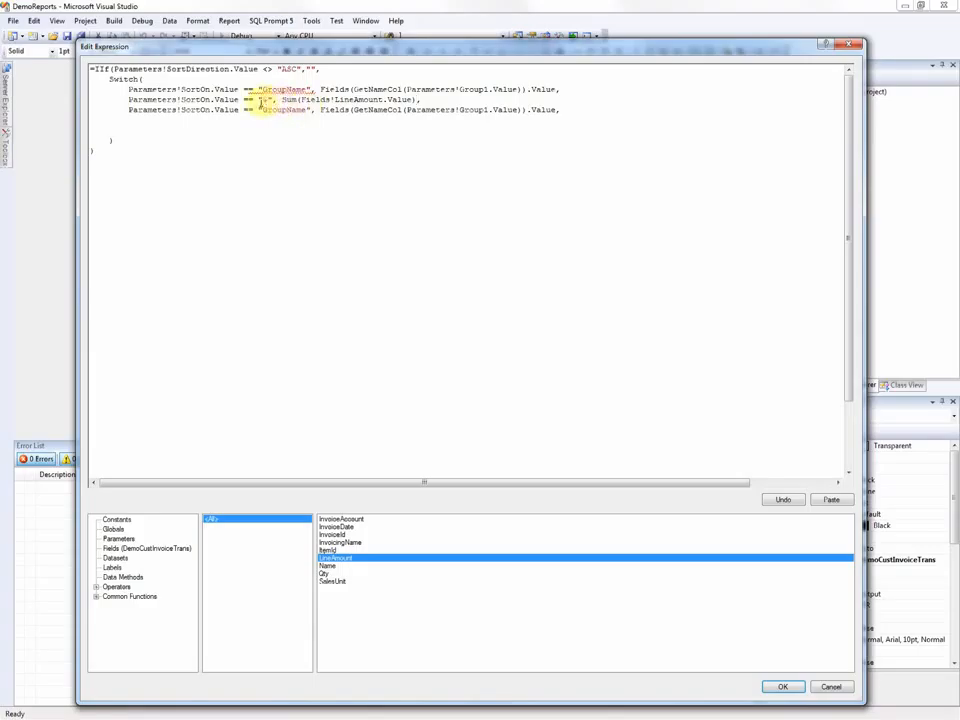
# Change the third Switch line to test SortOn for "Qty" and return Sum(Fields!Qty.Value).
pyautogui.moveTo(263, 109); pyautogui.dragTo(307, 114)
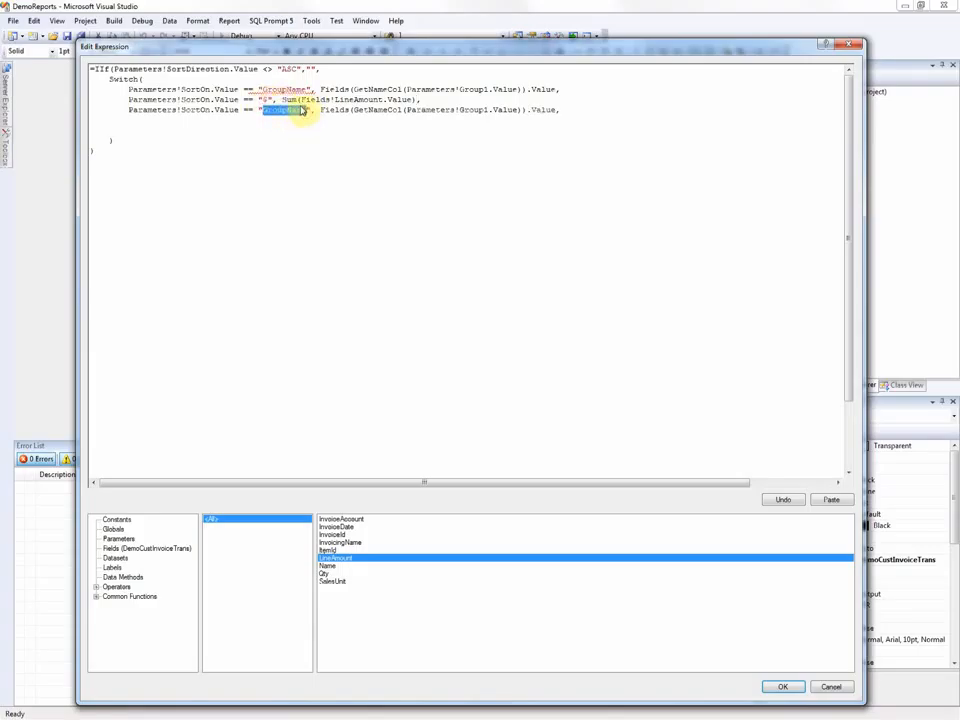
pyautogui.write('Qty')
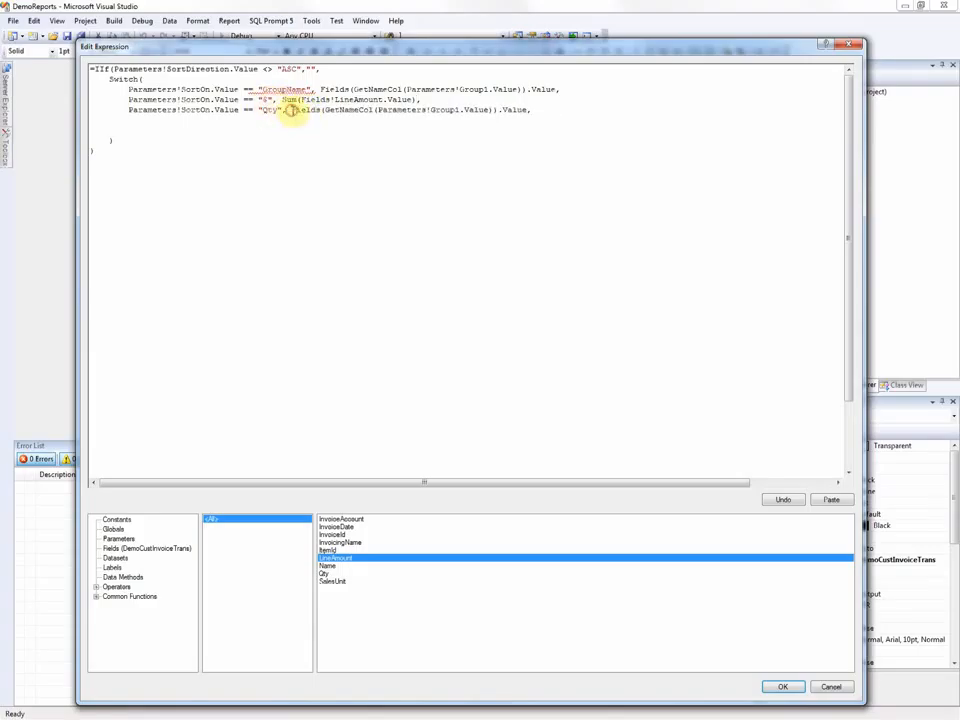
pyautogui.moveTo(291, 110); pyautogui.dragTo(528, 110)
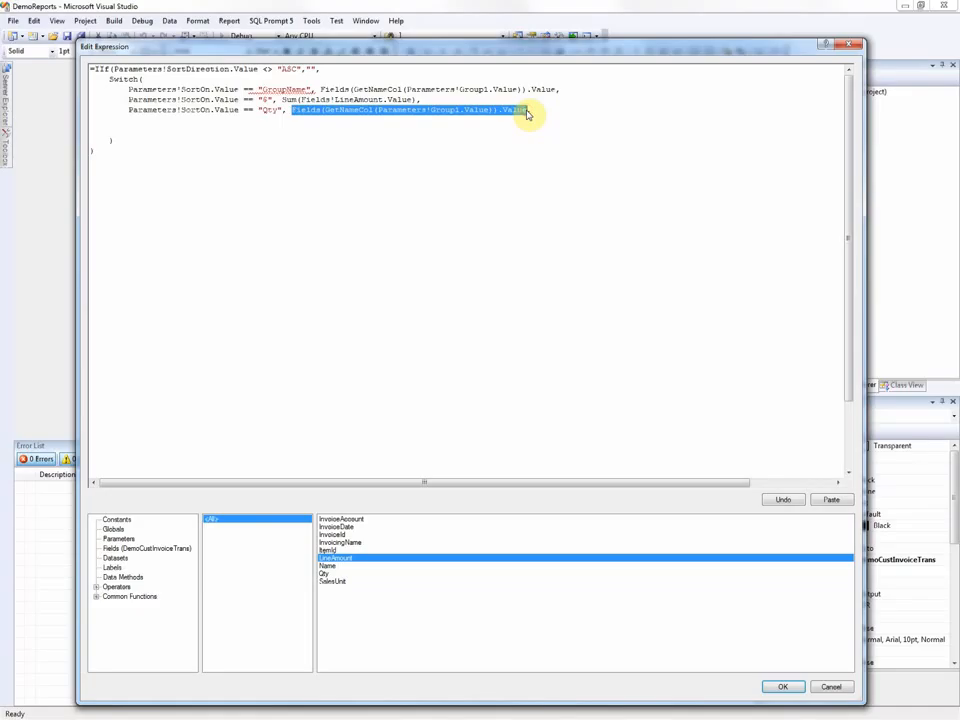
pyautogui.write('Sum(')
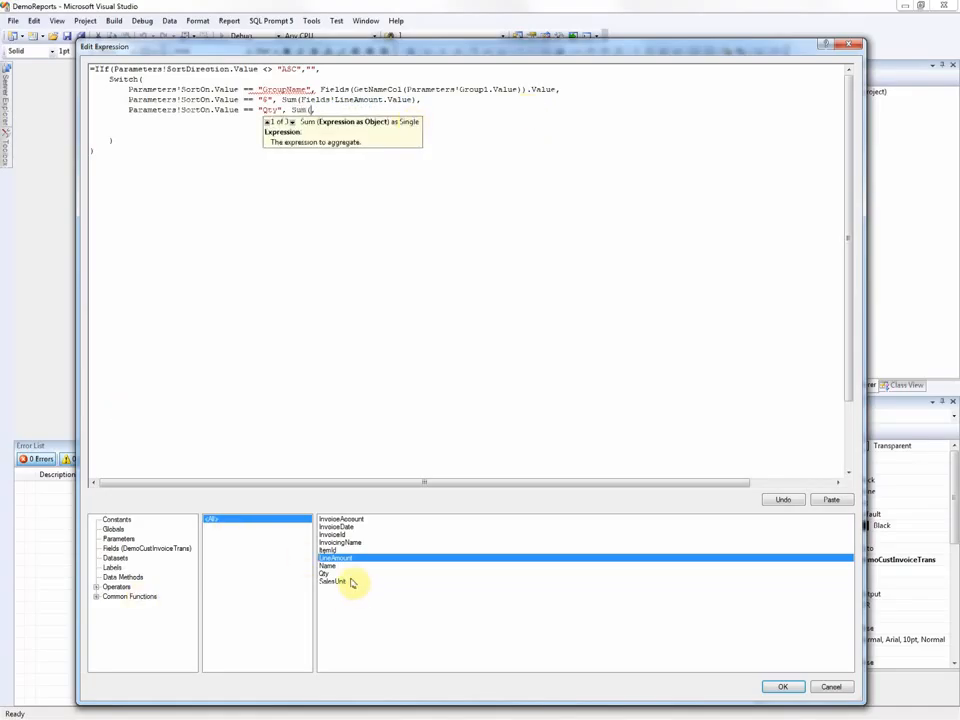
pyautogui.doubleClick(324, 573)
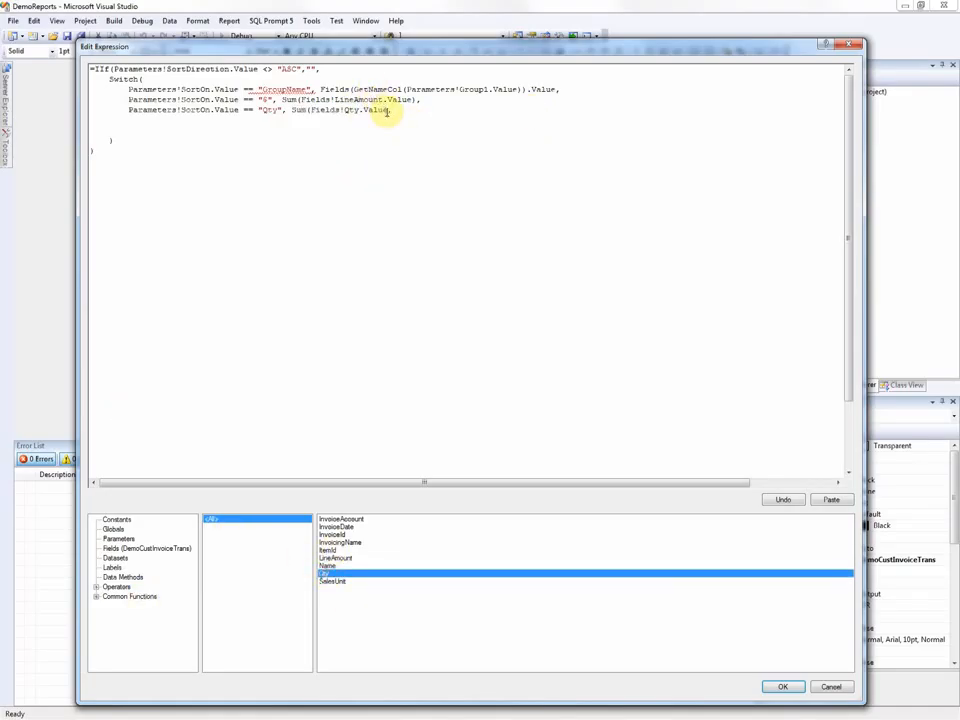
pyautogui.write(')')
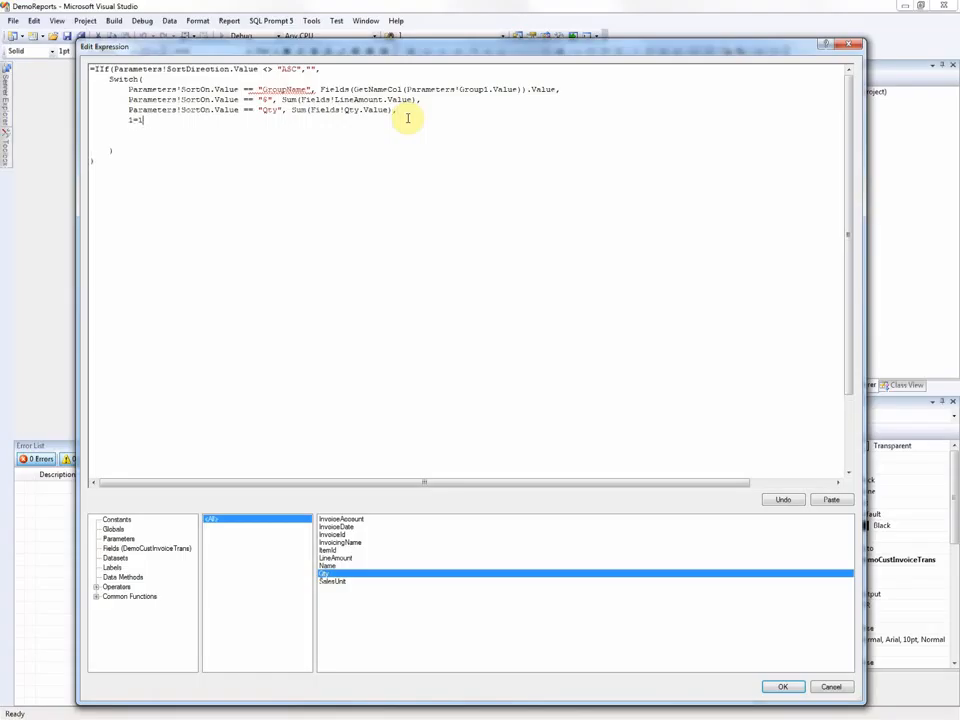
# Add a fallback 1=1 condition as the last Switch line and begin its result with Fields(.
pyautogui.write(',')
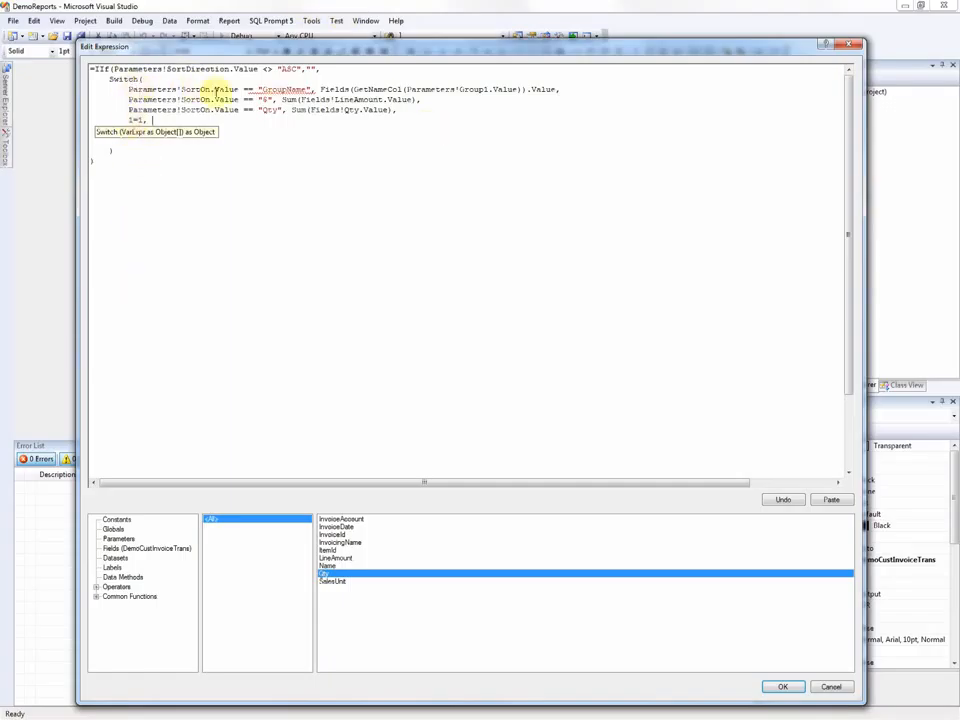
pyautogui.click(162, 119)
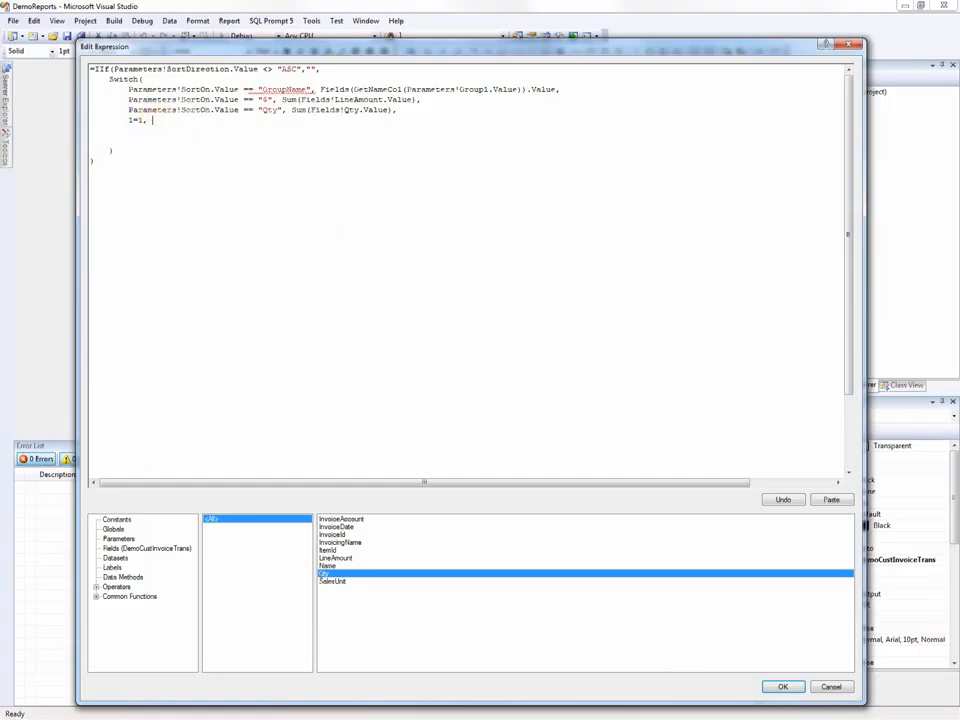
pyautogui.hotkey('alt', 'Tab')
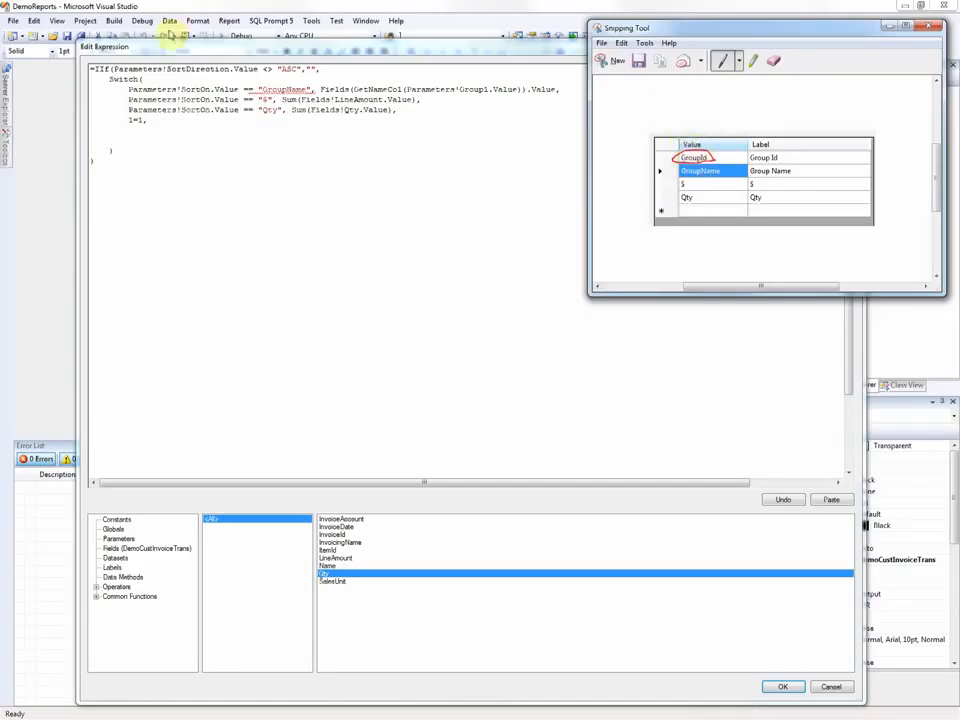
pyautogui.click(161, 122)
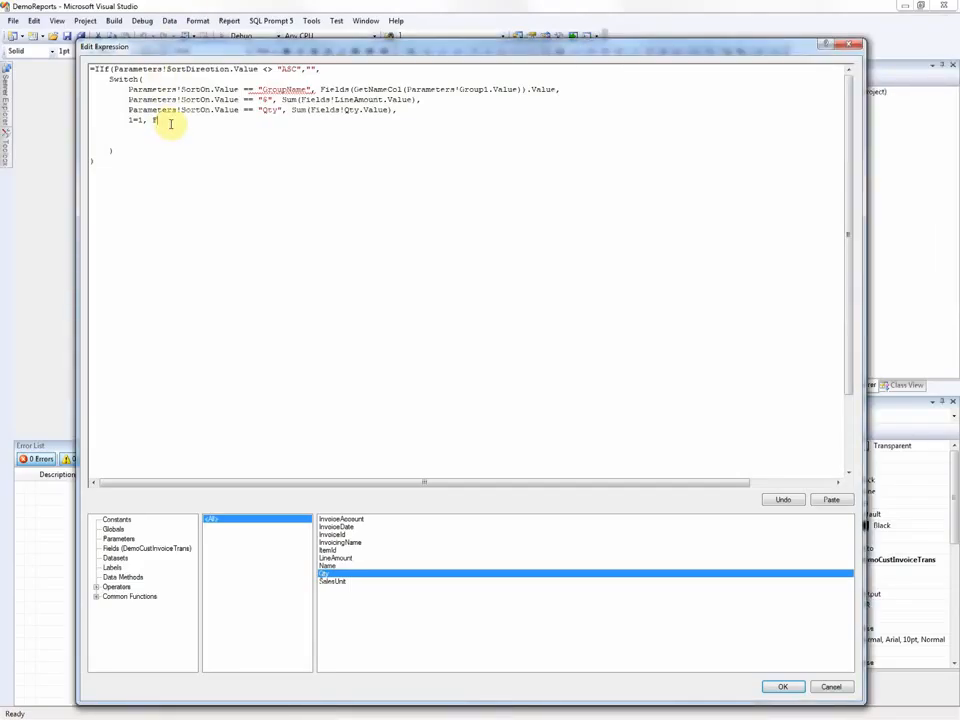
pyautogui.write('(')
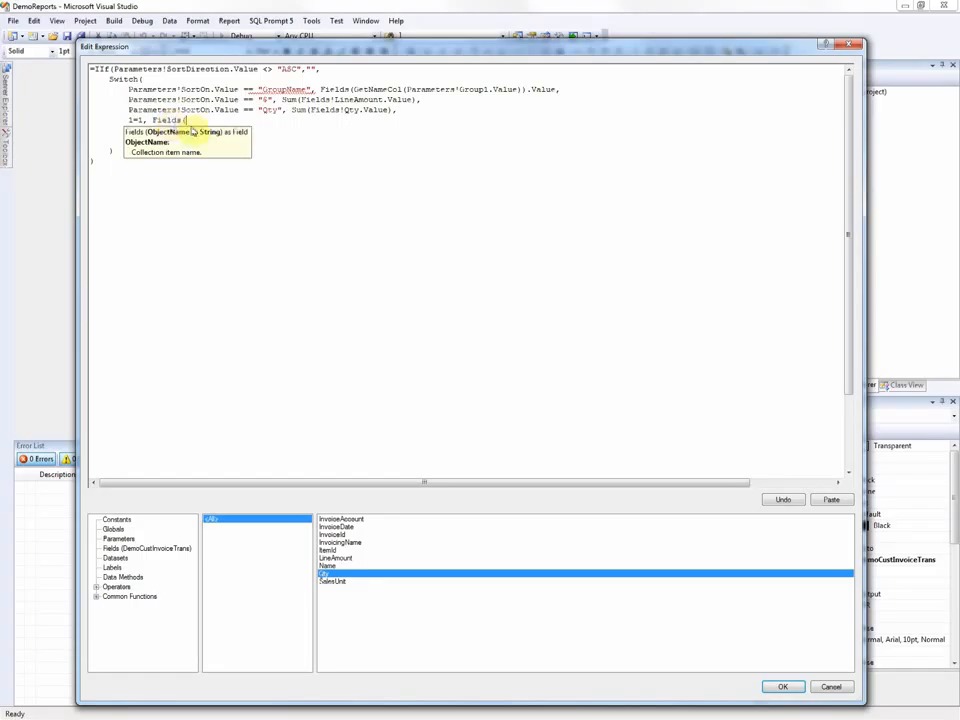
pyautogui.click(118, 538)
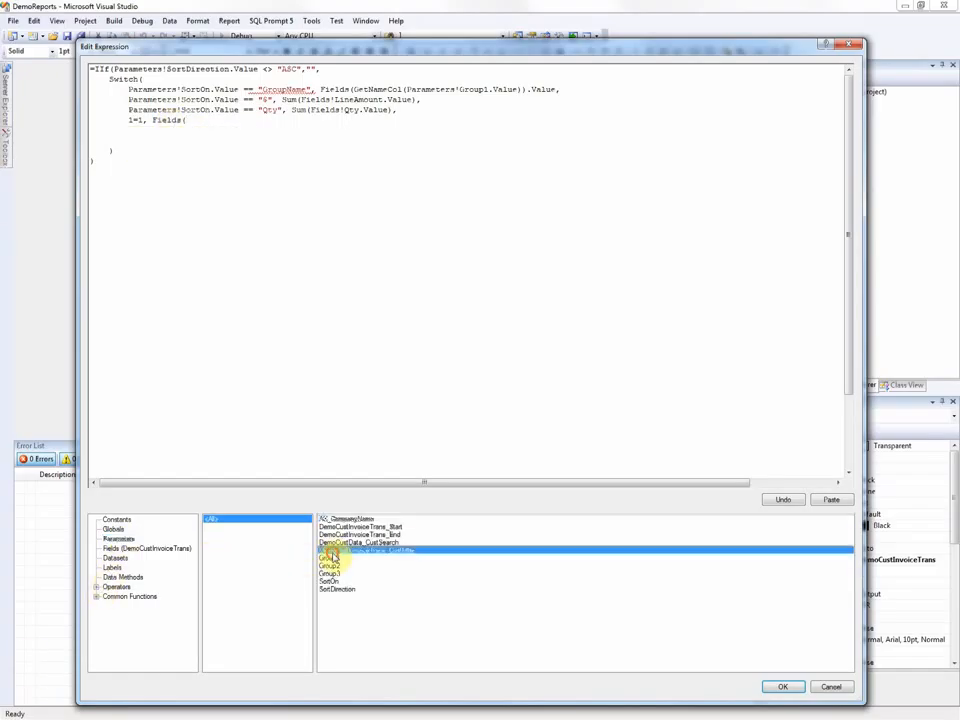
pyautogui.doubleClick(327, 550)
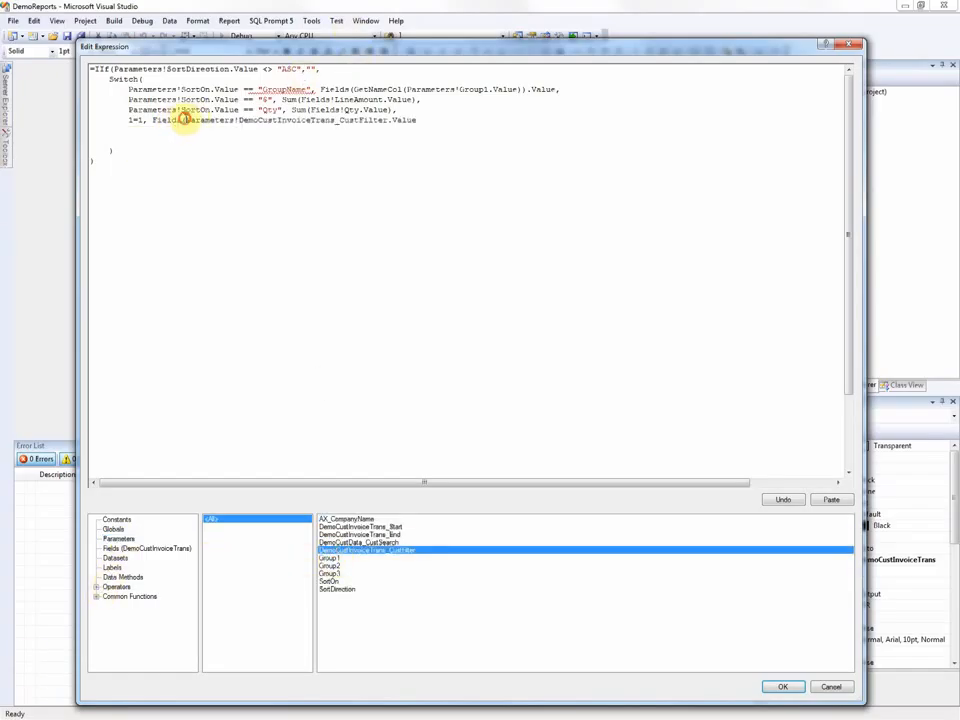
pyautogui.moveTo(184, 120); pyautogui.dragTo(420, 120)
pyautogui.press('Delete')
# Complete the fallback result as Fields(Parameters!Group1.Value).Value.
pyautogui.click(330, 558)
pyautogui.doubleClick(330, 558)
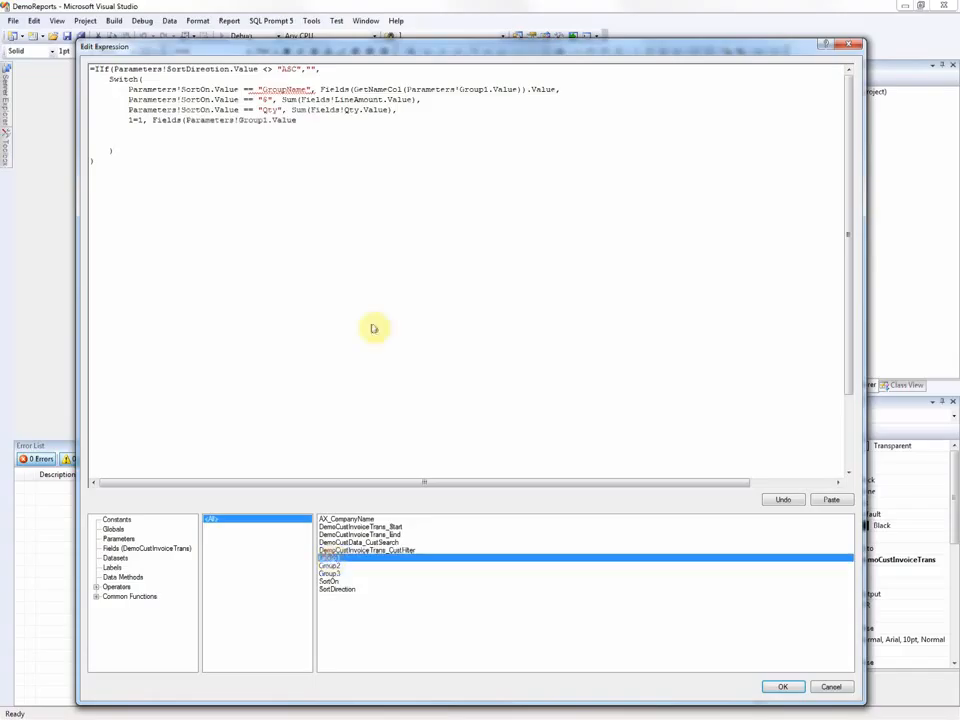
pyautogui.write('.Value')
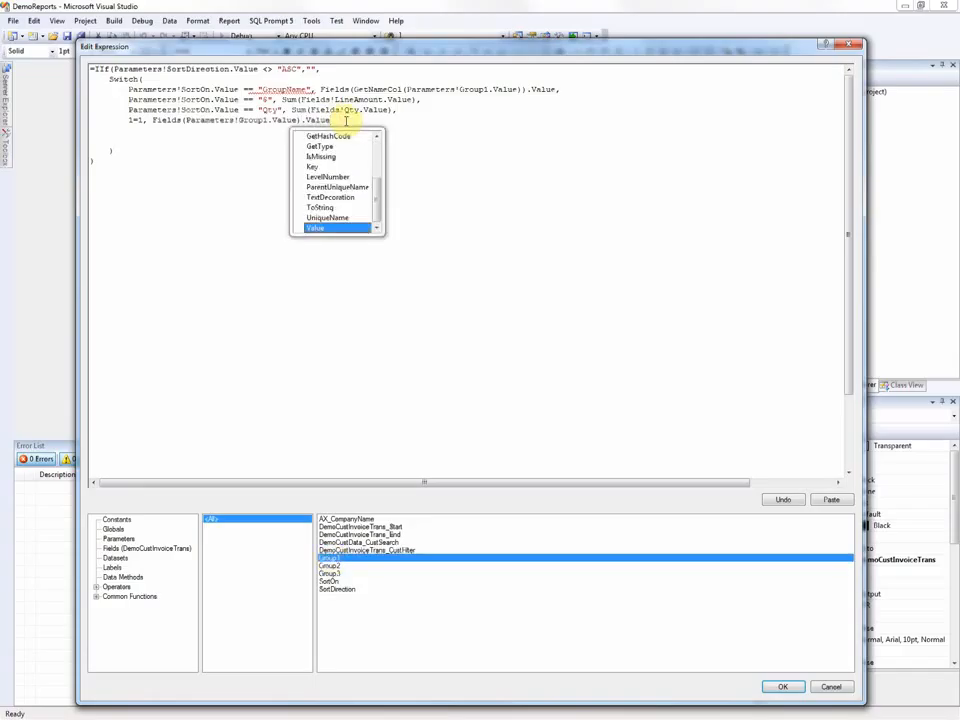
# Remove the blank lines before the Switch's closing parenthesis and replace each == comparison with a single =.
pyautogui.click(188, 142)
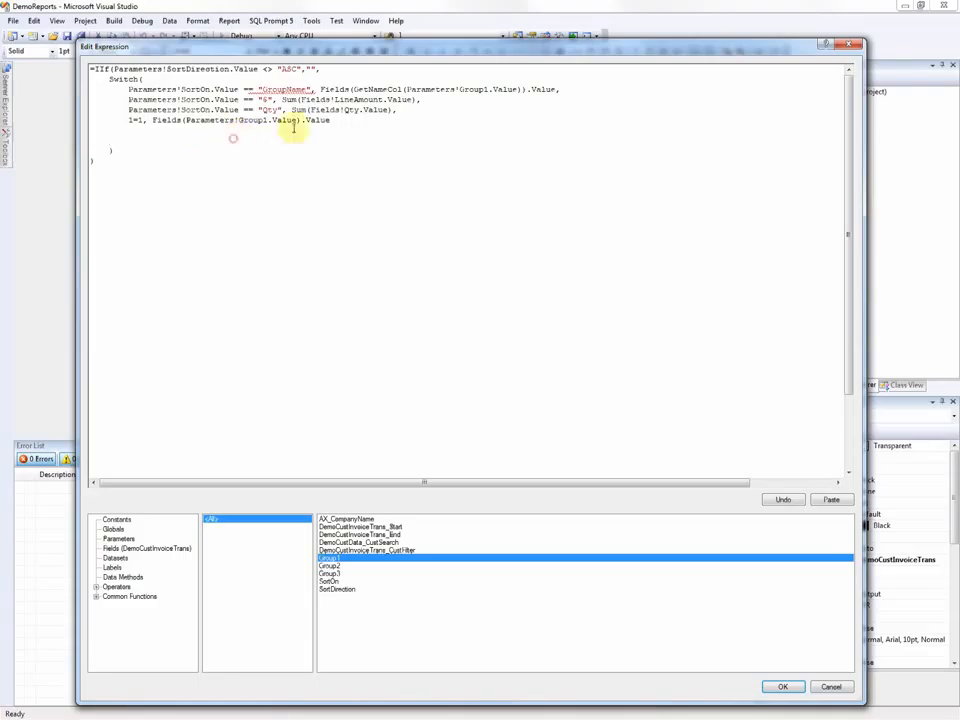
pyautogui.moveTo(233, 139); pyautogui.dragTo(358, 121)
pyautogui.press('Delete')
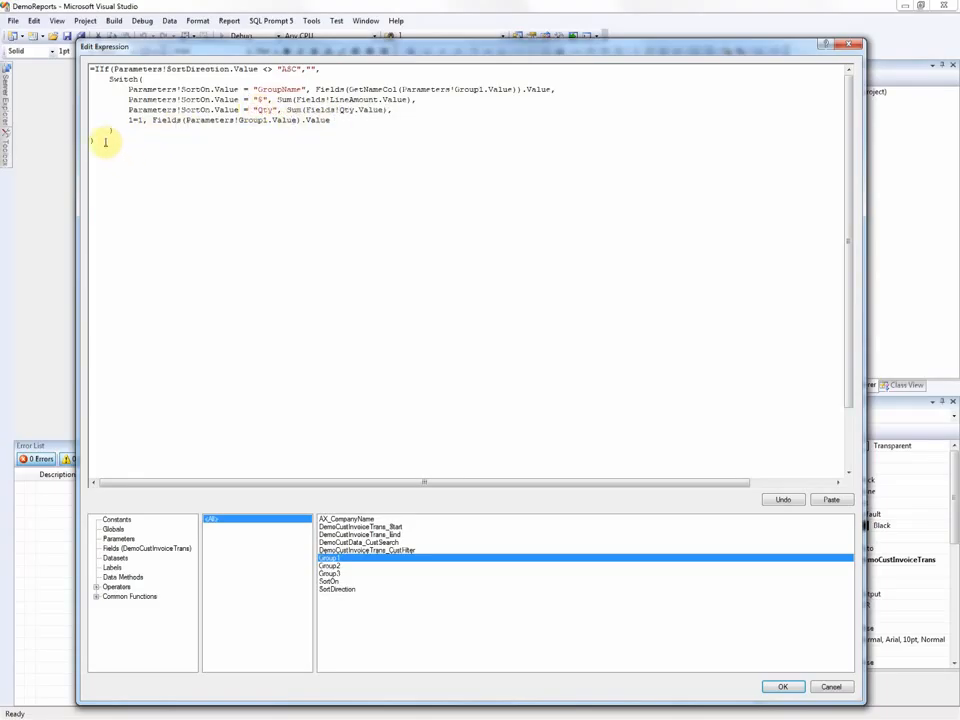
# Copy the entire sort expression and accept it for the group's Ascending sort row.
pyautogui.moveTo(102, 139); pyautogui.dragTo(89, 56)
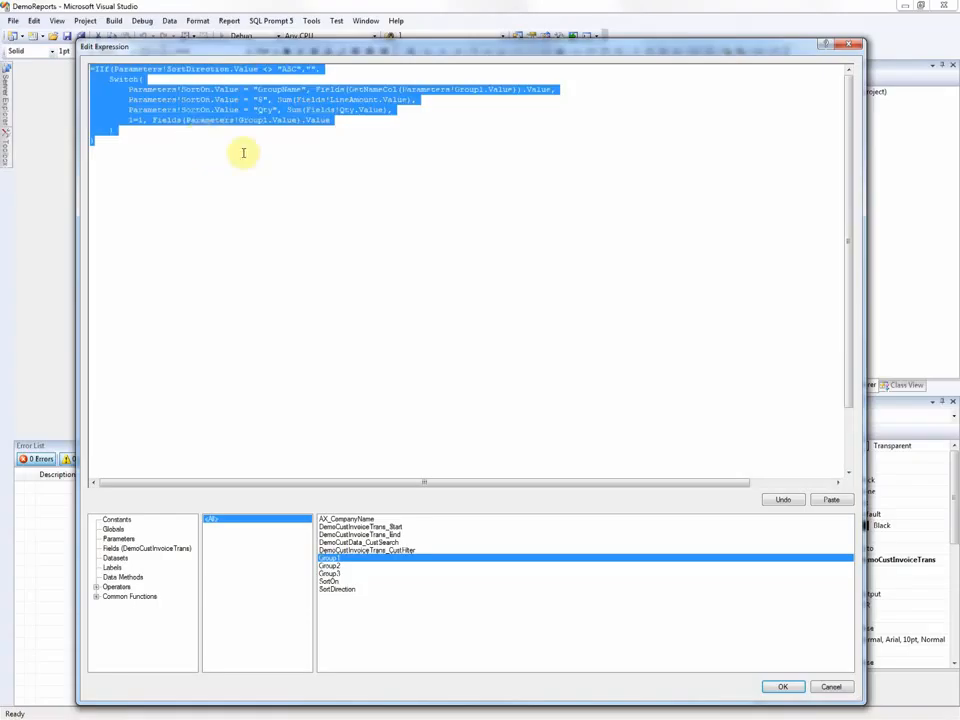
pyautogui.click(242, 150)
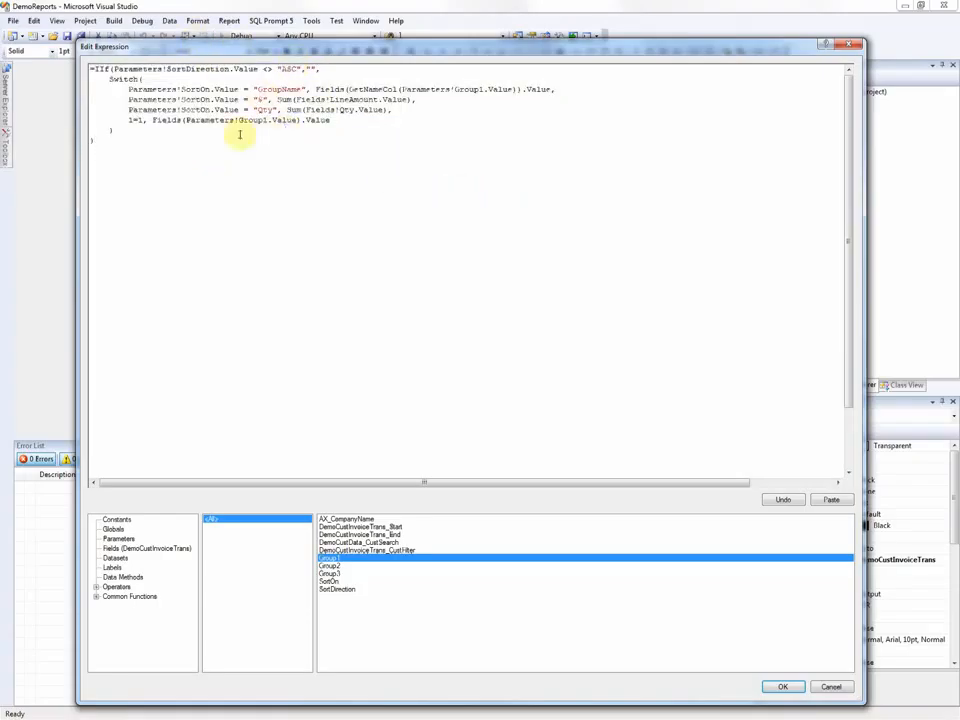
pyautogui.moveTo(148, 144); pyautogui.dragTo(57, 62)
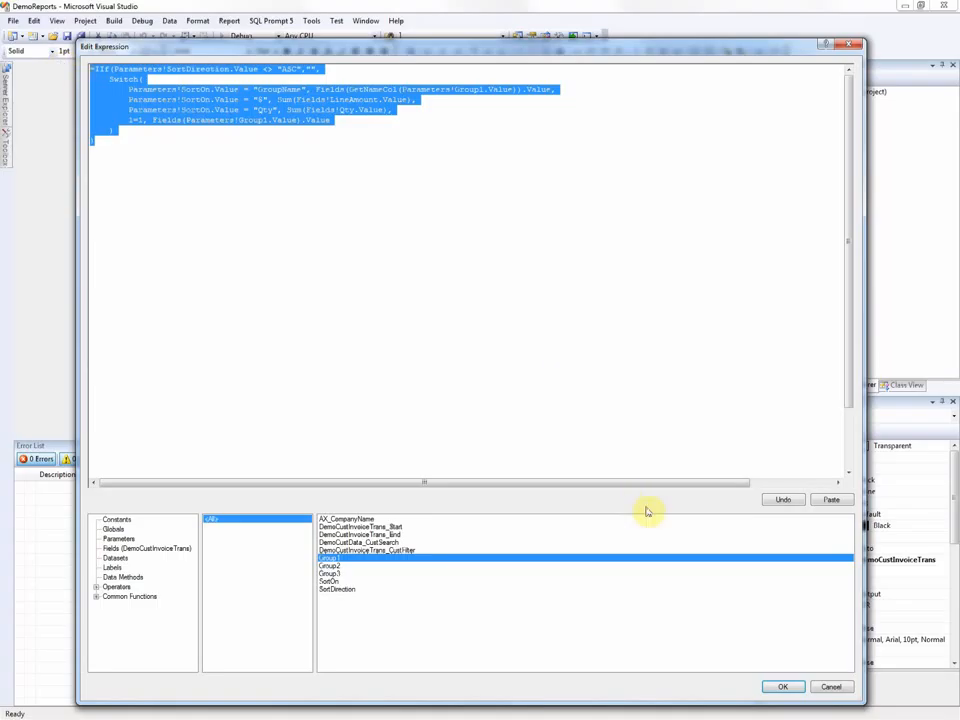
pyautogui.click(785, 687)
# Paste the copied expression into the Descending sort row, replace its "ASC" direction value, and accept the group's sorting settings.
pyautogui.click(360, 280)
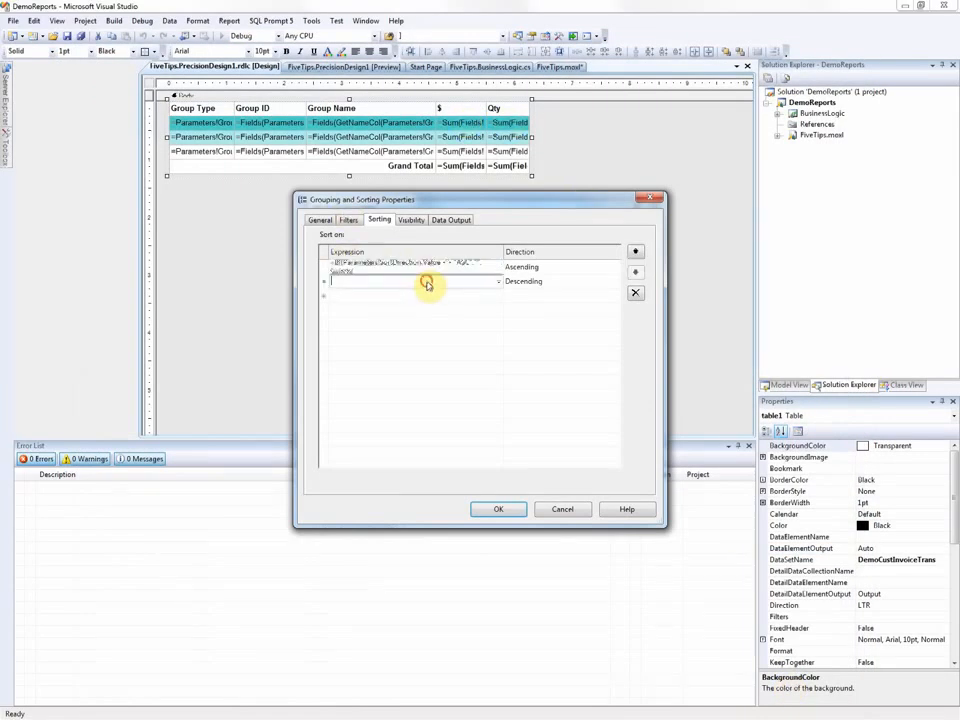
pyautogui.click(498, 281)
pyautogui.click(414, 297)
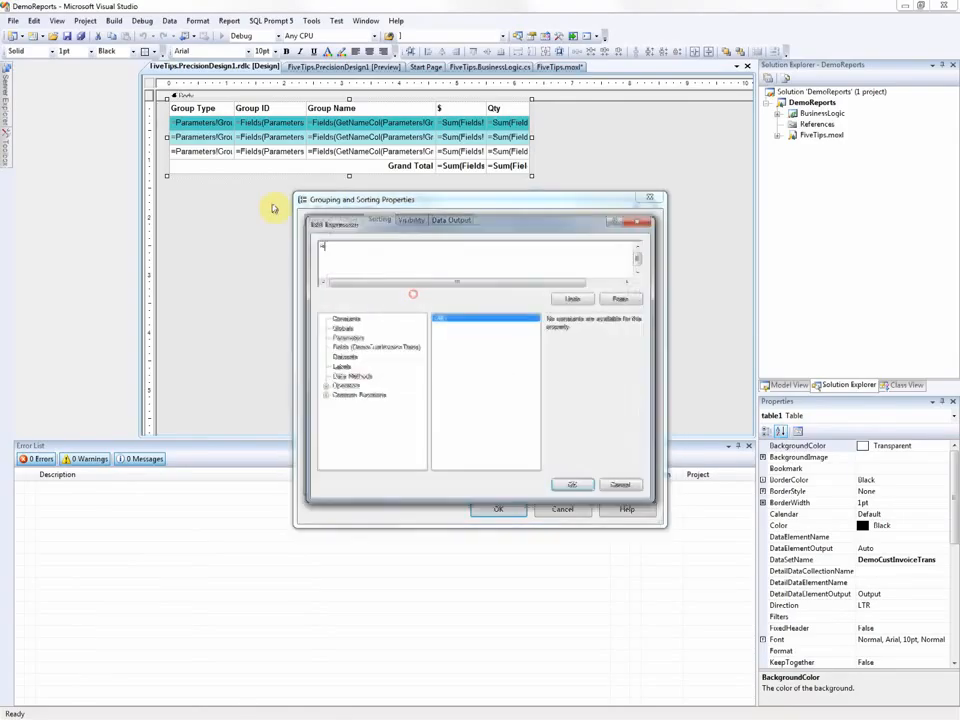
pyautogui.click(322, 252)
pyautogui.hotkey('ctrl', 'v')
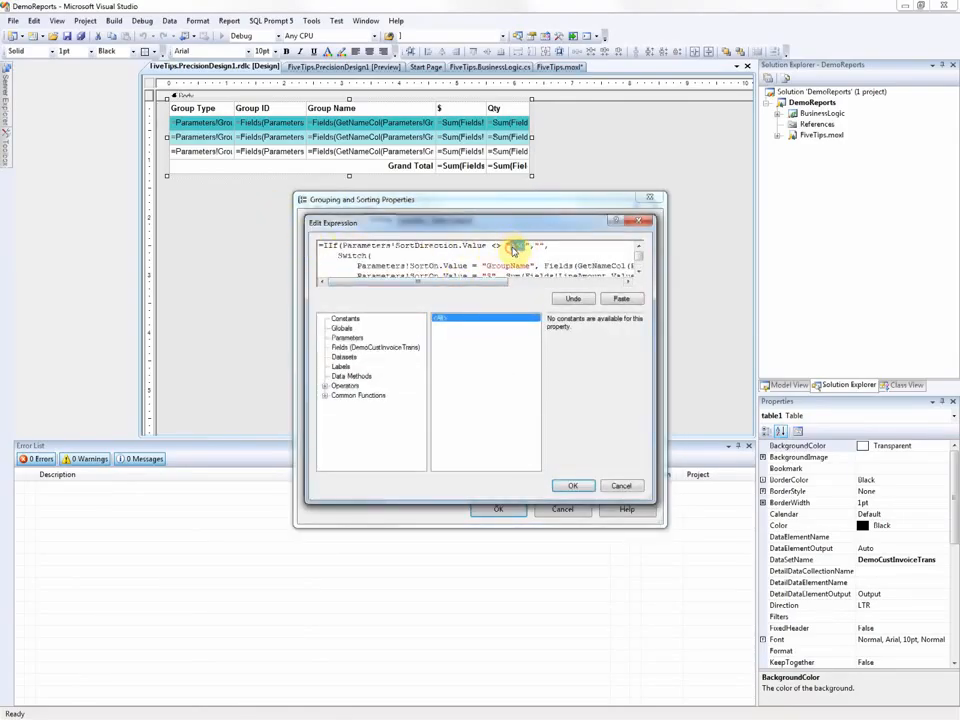
pyautogui.click(572, 485)
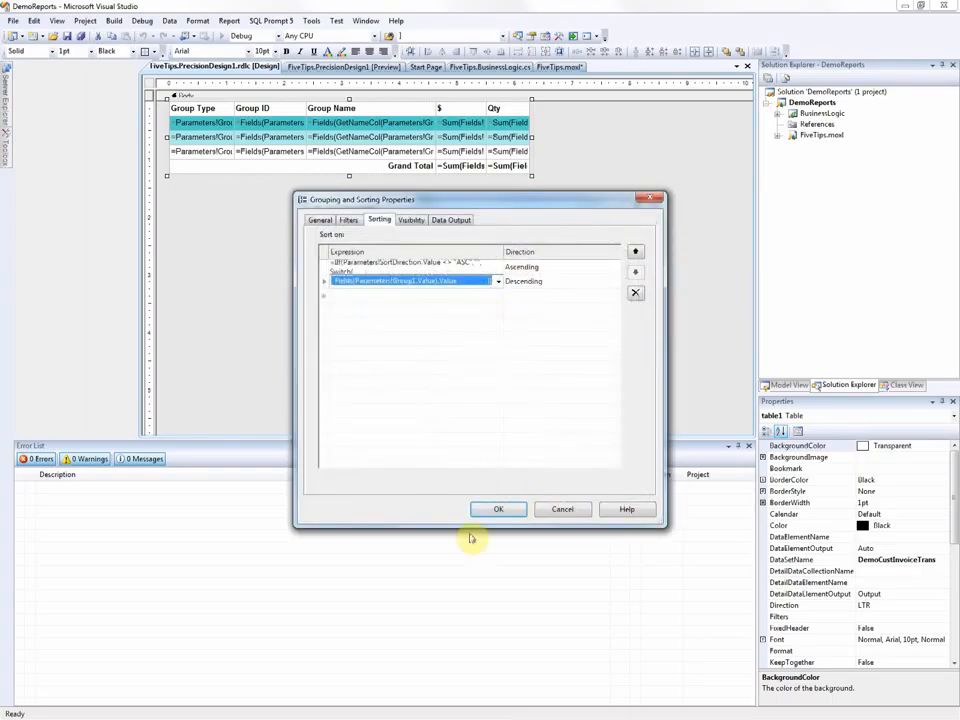
pyautogui.click(502, 510)
# Paste the copied expression as the first sort expression of table1_Group2 and make its fallback result use Parameters!Group2.Value.
pyautogui.click(380, 282)
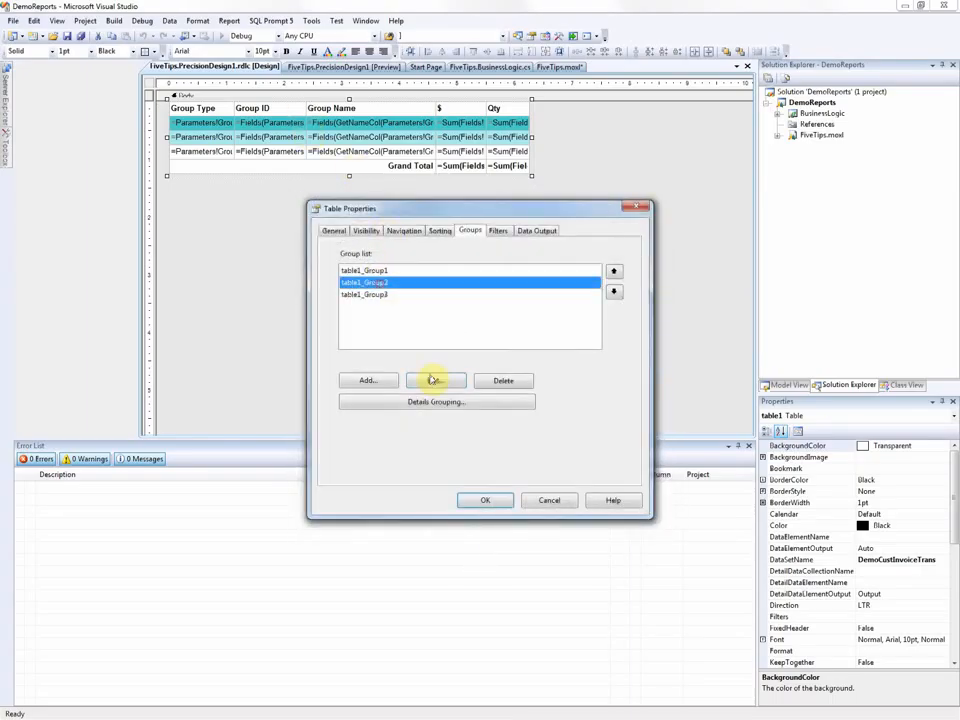
pyautogui.click(435, 380)
pyautogui.click(382, 220)
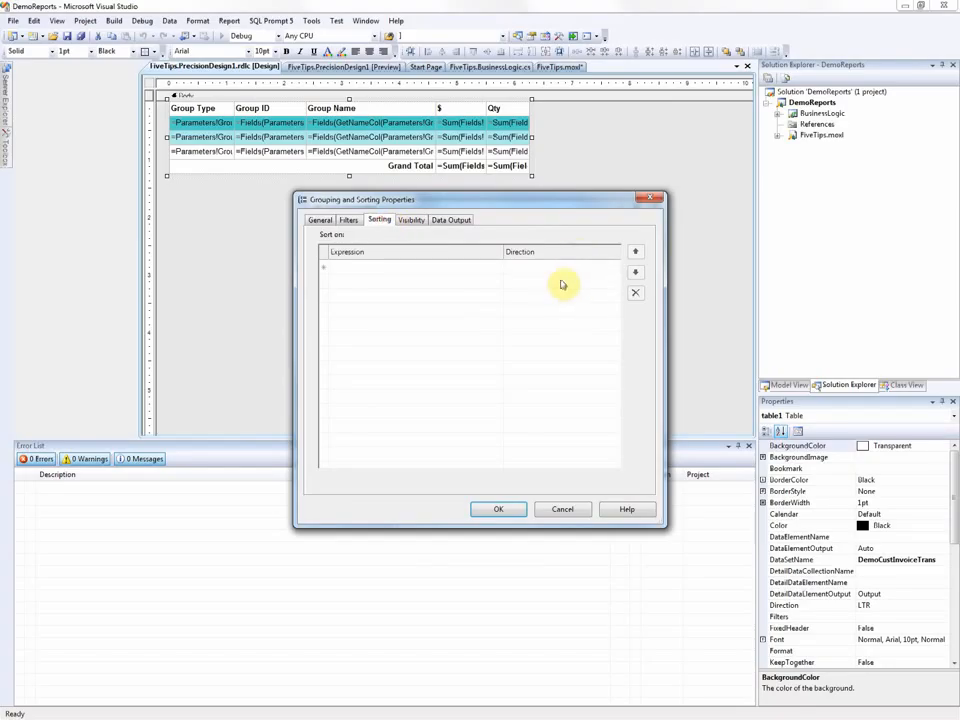
pyautogui.click(484, 268)
pyautogui.click(497, 267)
pyautogui.click(433, 281)
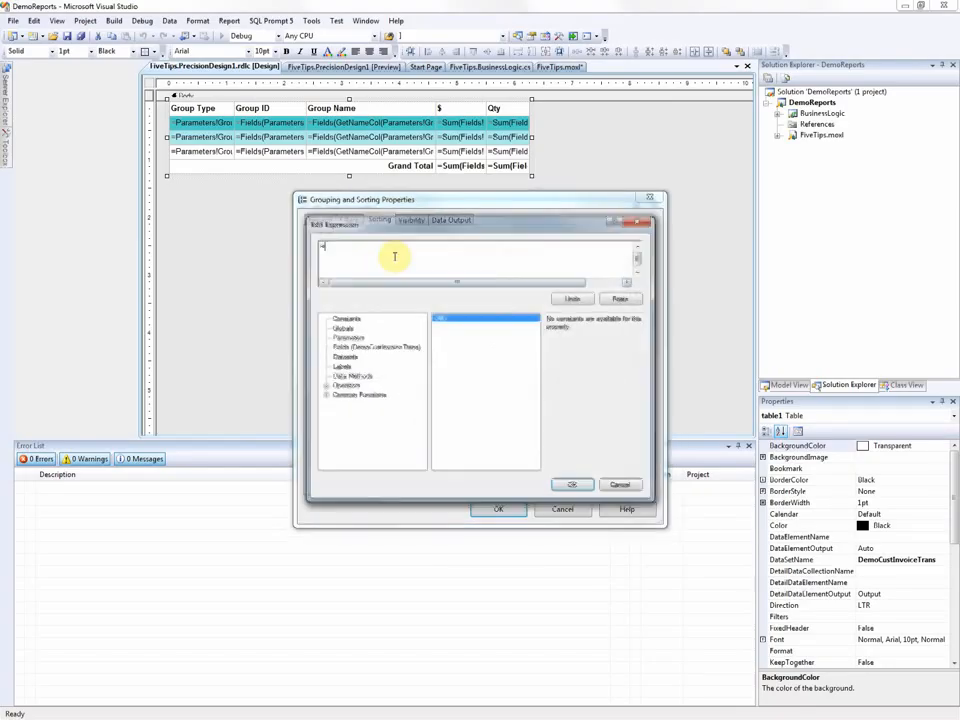
pyautogui.hotkey('ctrl', 'v')
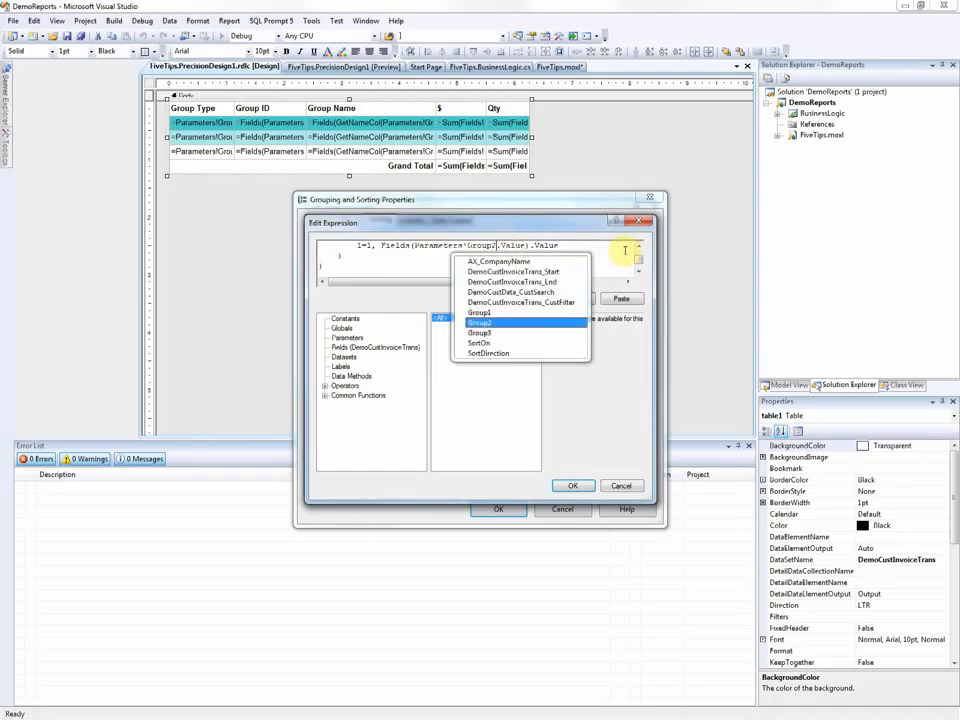
# Update the group parameter in the GroupName line to match table1_Group2 and accept the Ascending sort expression.
pyautogui.scroll(4, 625, 255)
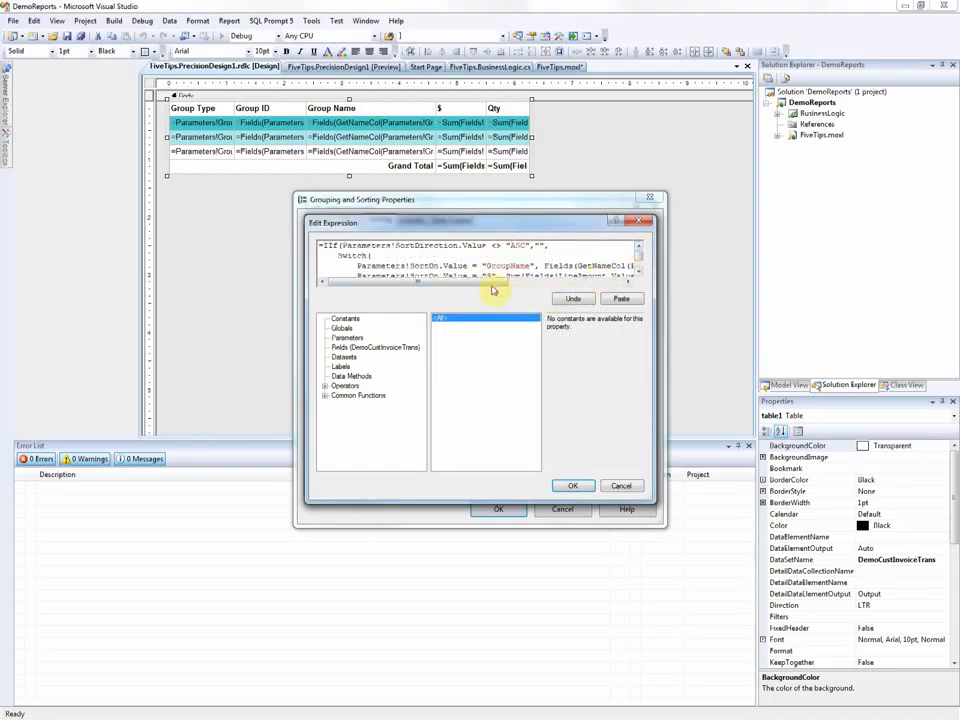
pyautogui.moveTo(492, 284); pyautogui.dragTo(568, 289)
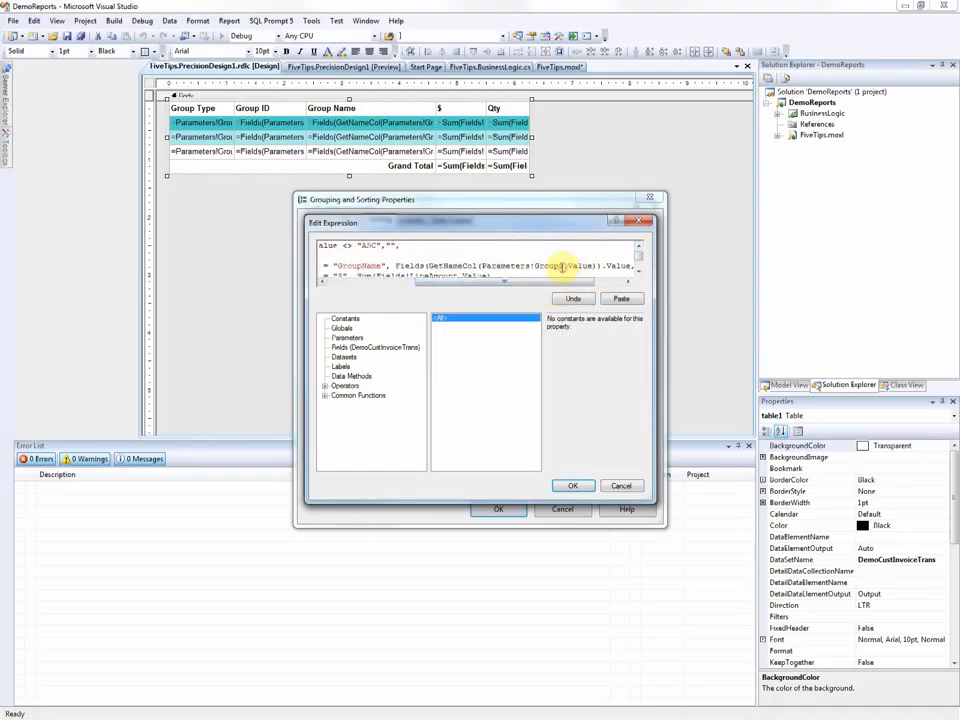
pyautogui.click(573, 485)
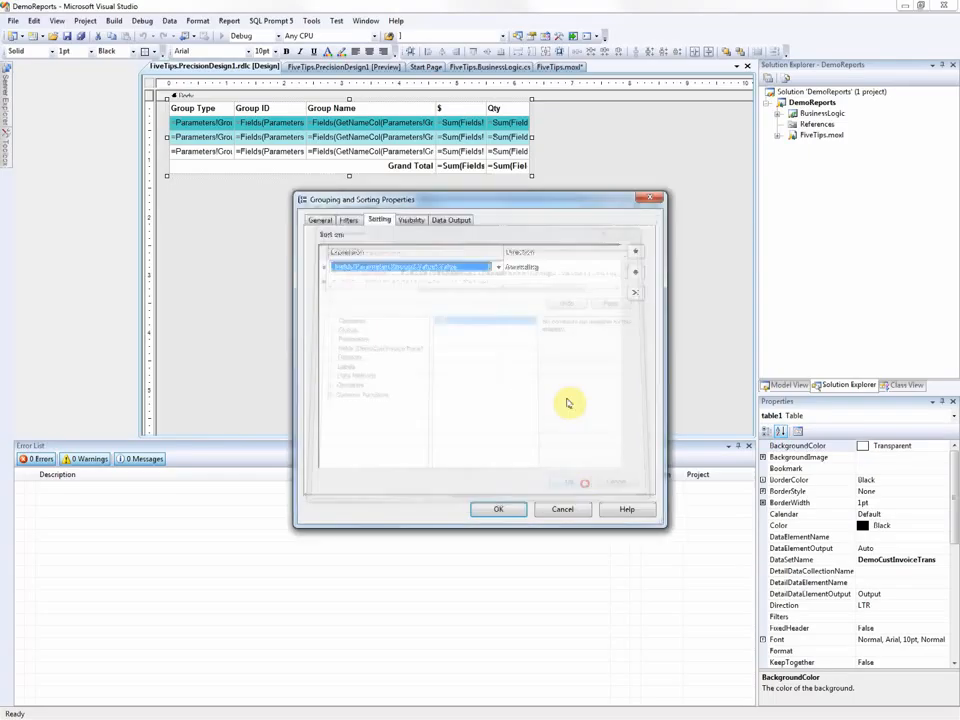
pyautogui.click(499, 284)
pyautogui.click(499, 284)
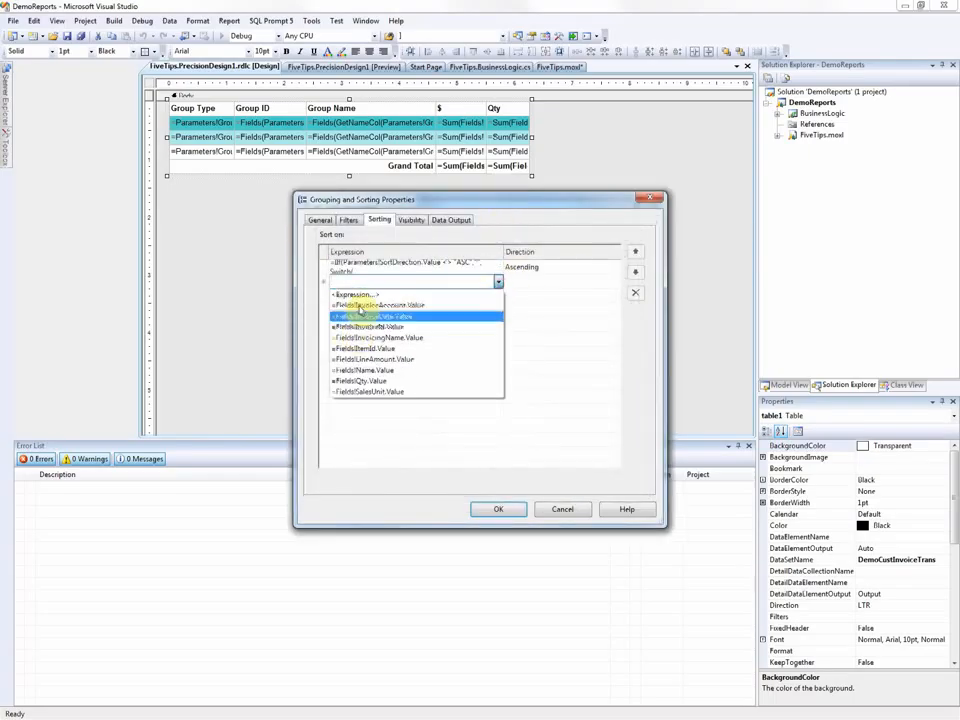
pyautogui.click(360, 297)
pyautogui.click(617, 486)
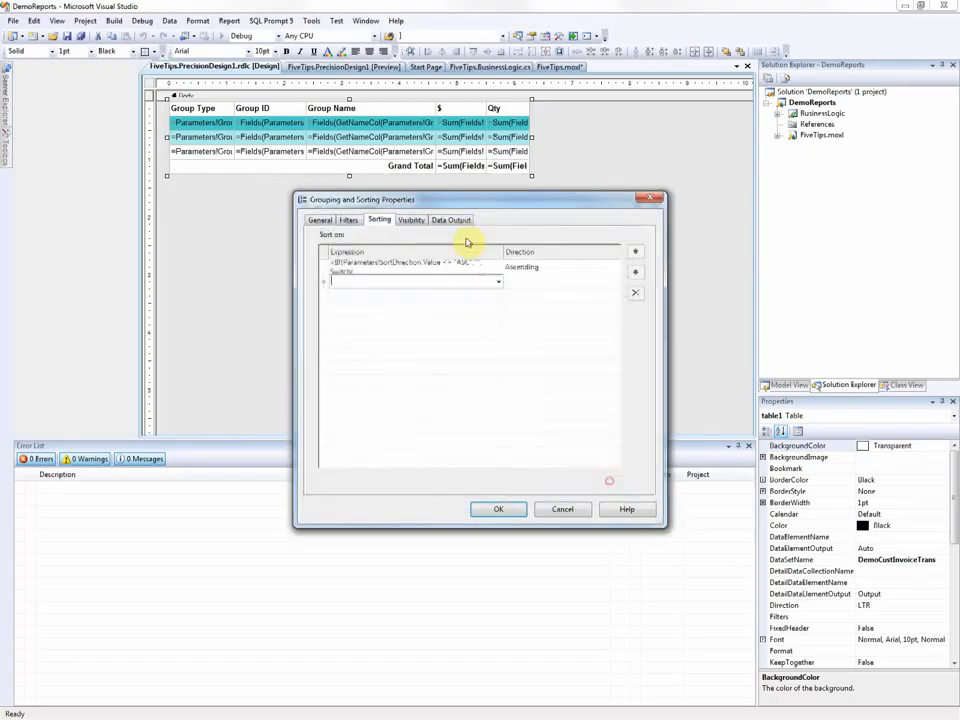
# Copy the entire sort expression from table1_Group2's Ascending row.
pyautogui.click(483, 266)
pyautogui.click(497, 268)
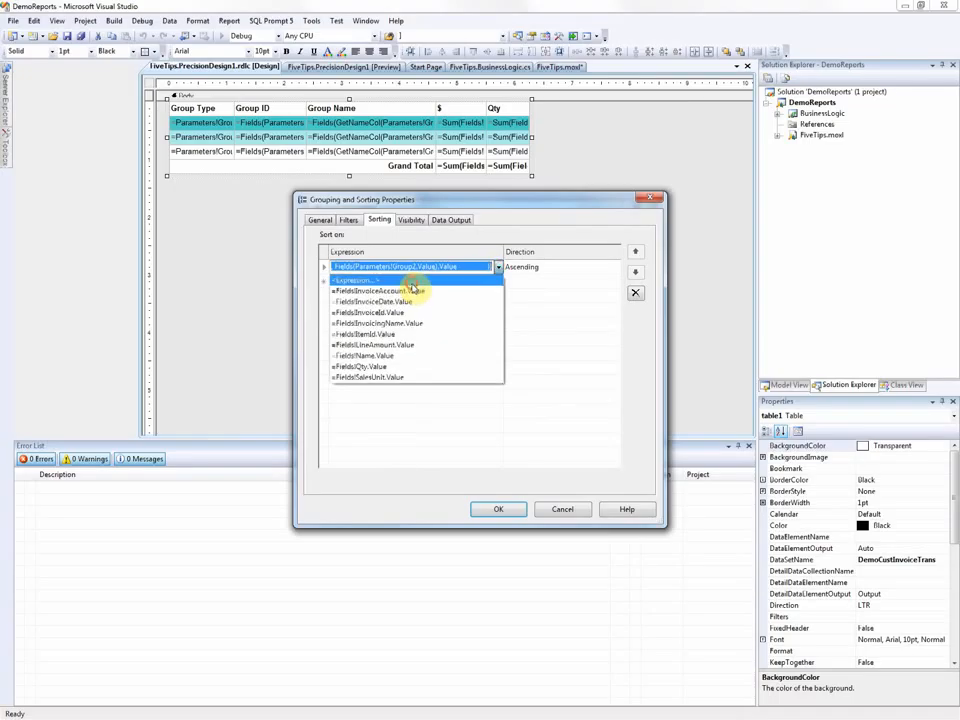
pyautogui.click(415, 279)
pyautogui.hotkey('ctrl', 'a')
pyautogui.hotkey('ctrl', 'c')
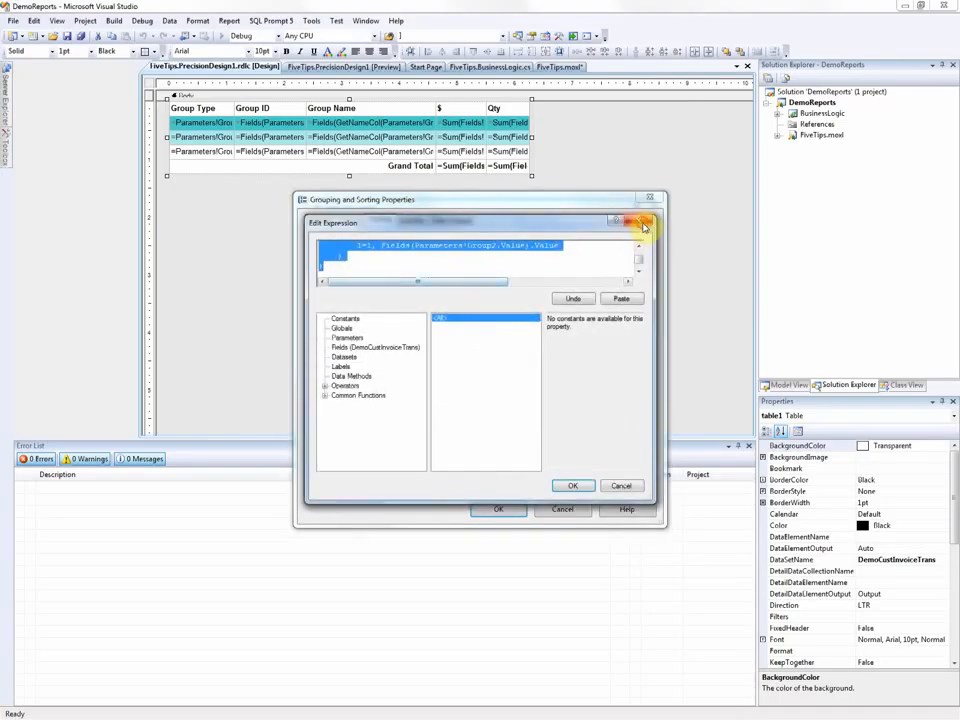
# Add the copied expression as table1_Group2's second sort row, compare SortDirection with "DESC", set the row's direction to Descending, and accept.
pyautogui.click(643, 226)
pyautogui.click(499, 281)
pyautogui.click(497, 281)
pyautogui.click(418, 294)
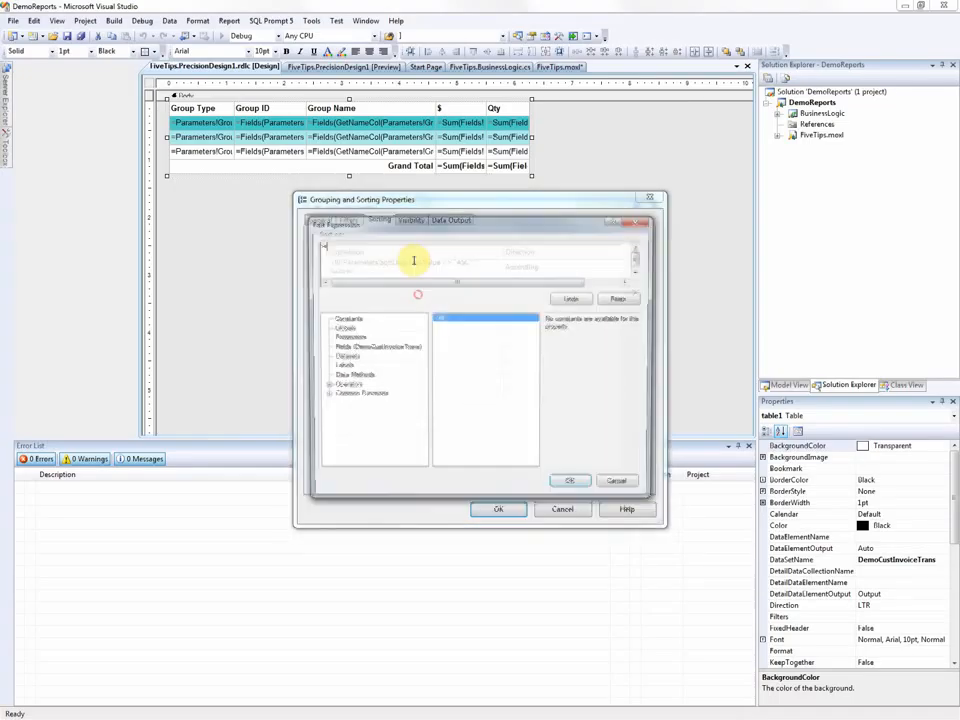
pyautogui.moveTo(424, 261); pyautogui.dragTo(293, 244)
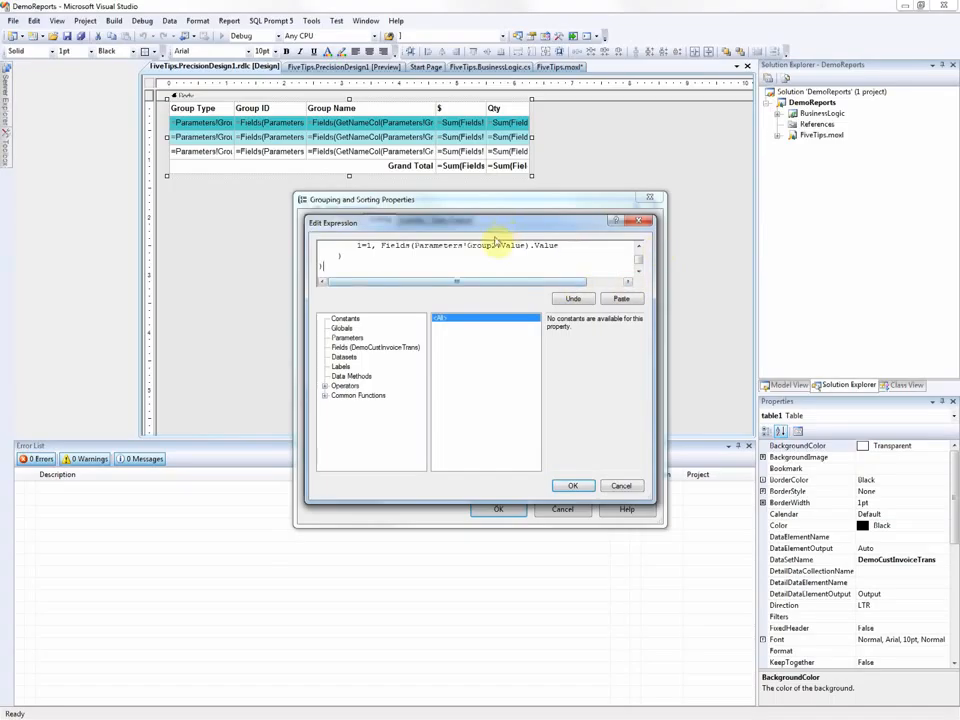
pyautogui.moveTo(641, 268); pyautogui.dragTo(640, 254)
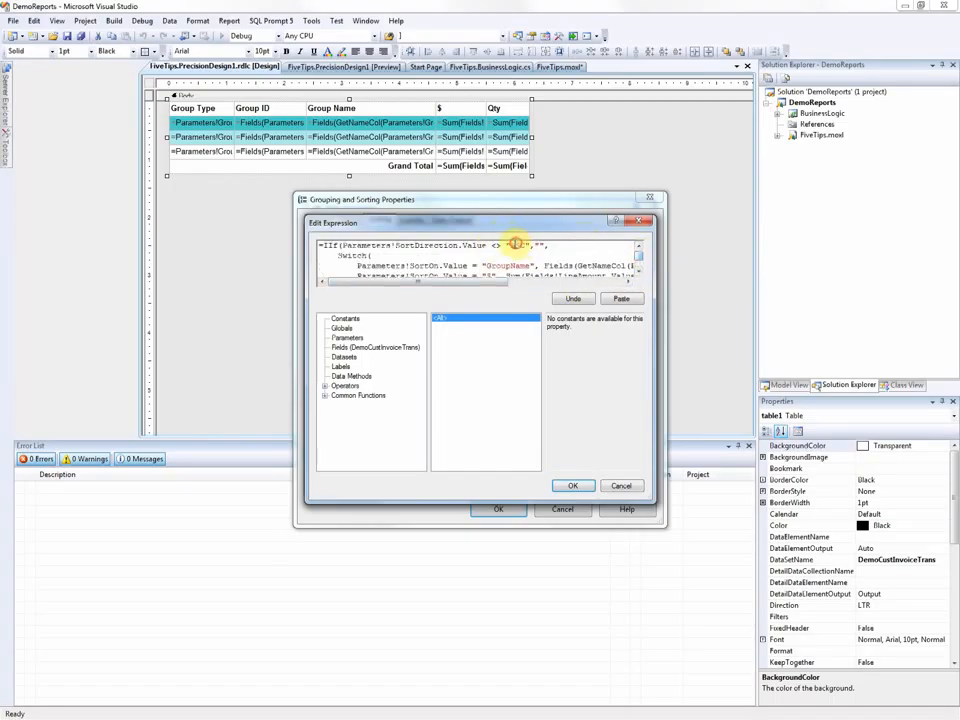
pyautogui.click(573, 485)
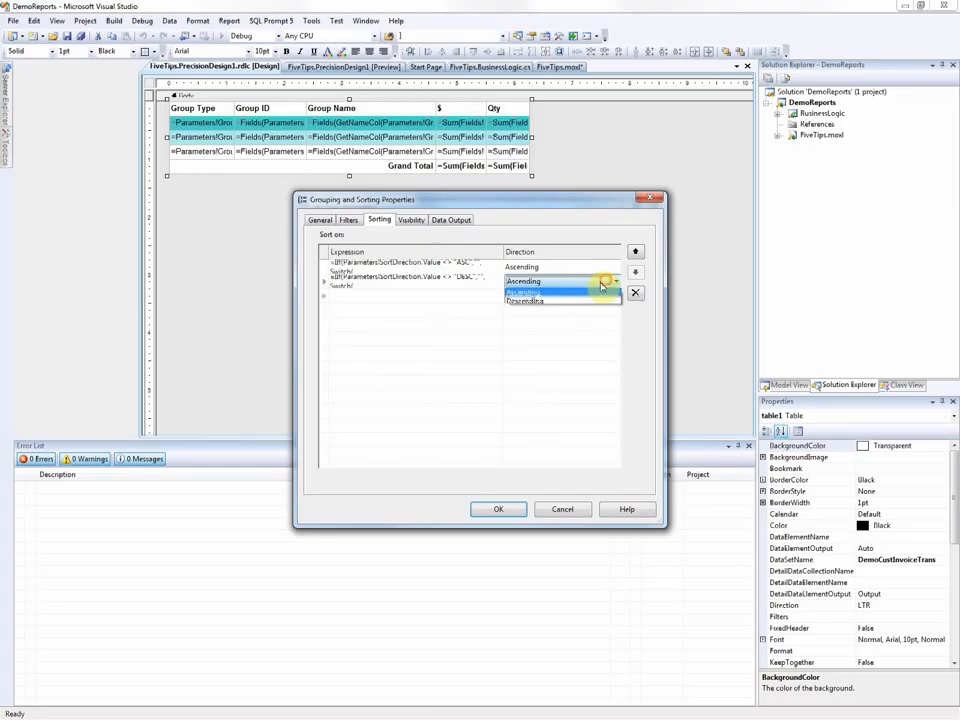
pyautogui.click(553, 300)
pyautogui.click(508, 509)
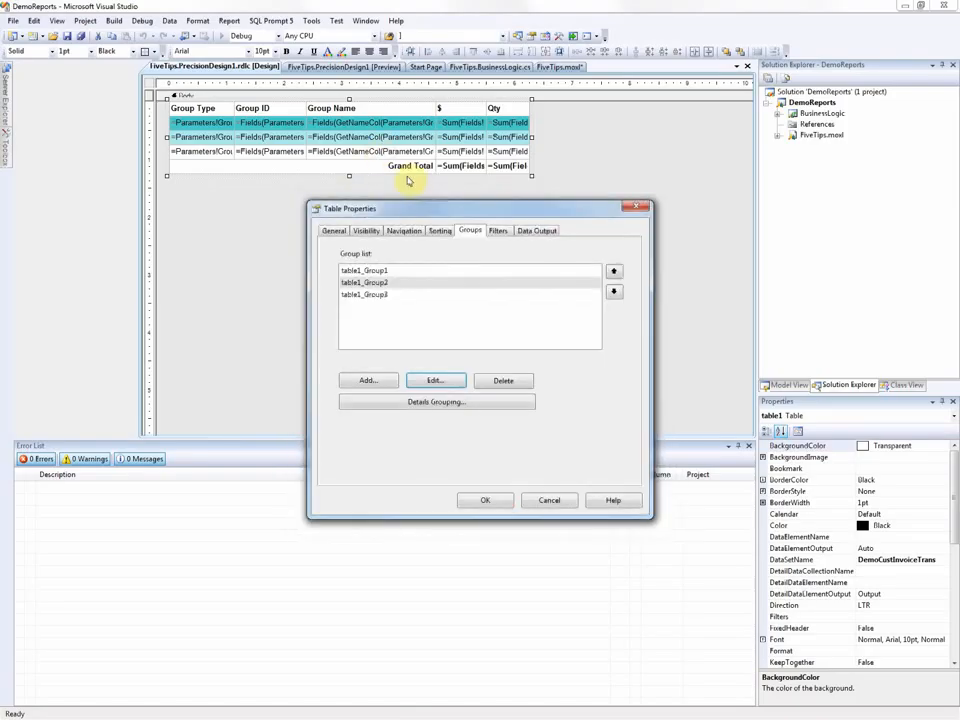
# Paste the copied expression as the first sort expression of table1_Group3 and make its fallback result use Parameters!Group3.Value.
pyautogui.click(384, 296)
pyautogui.click(431, 381)
pyautogui.click(381, 222)
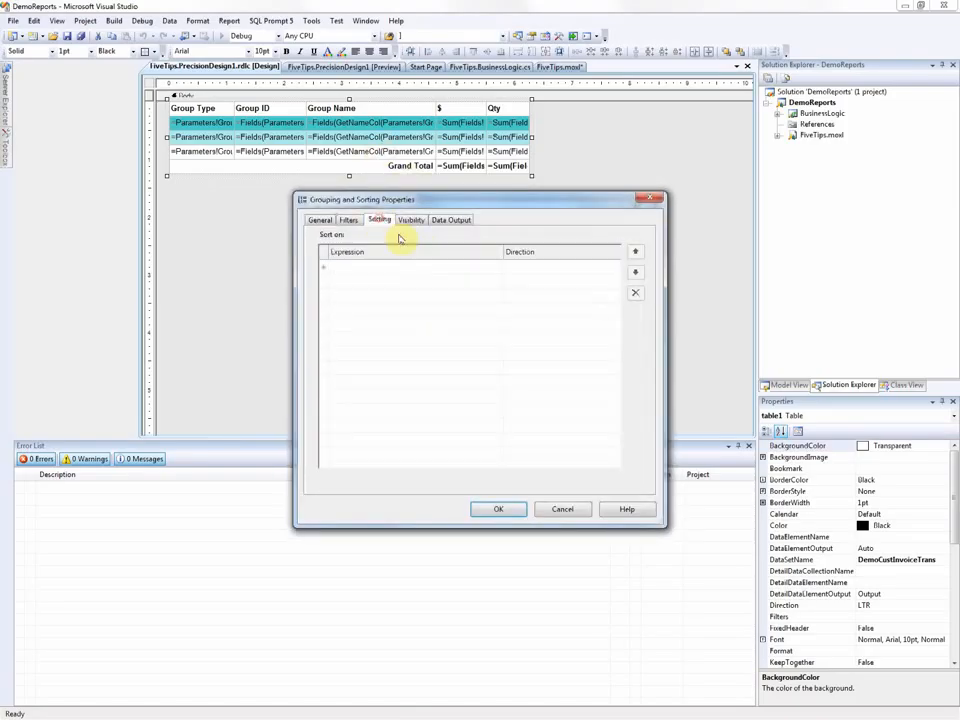
pyautogui.click(503, 271)
pyautogui.click(422, 280)
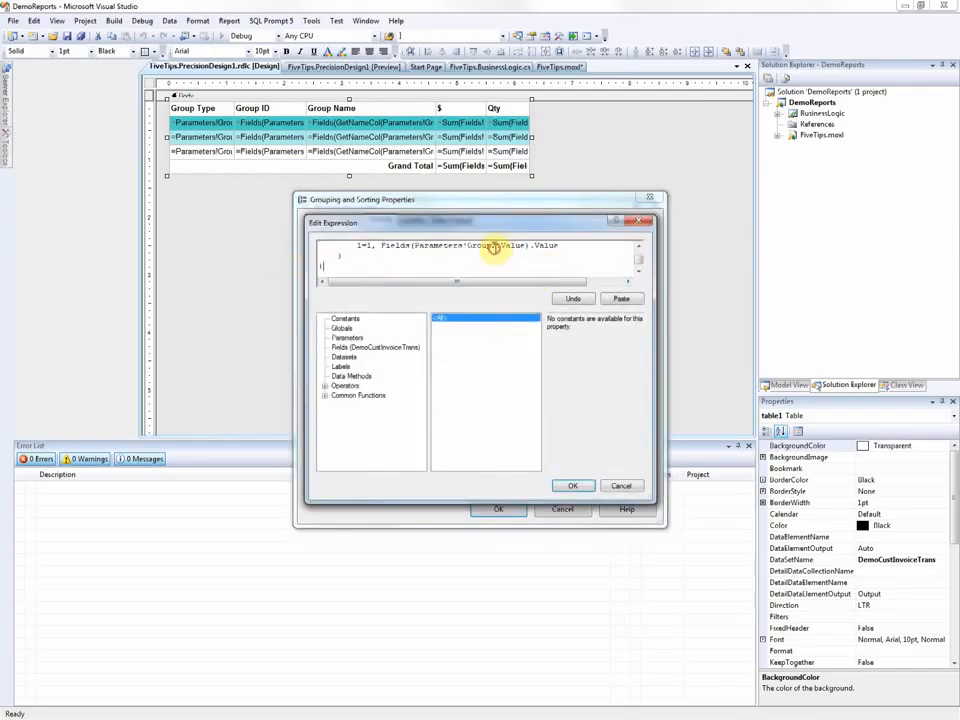
pyautogui.hotkey('ctrl', 'a')
pyautogui.hotkey('ctrl', 'v')
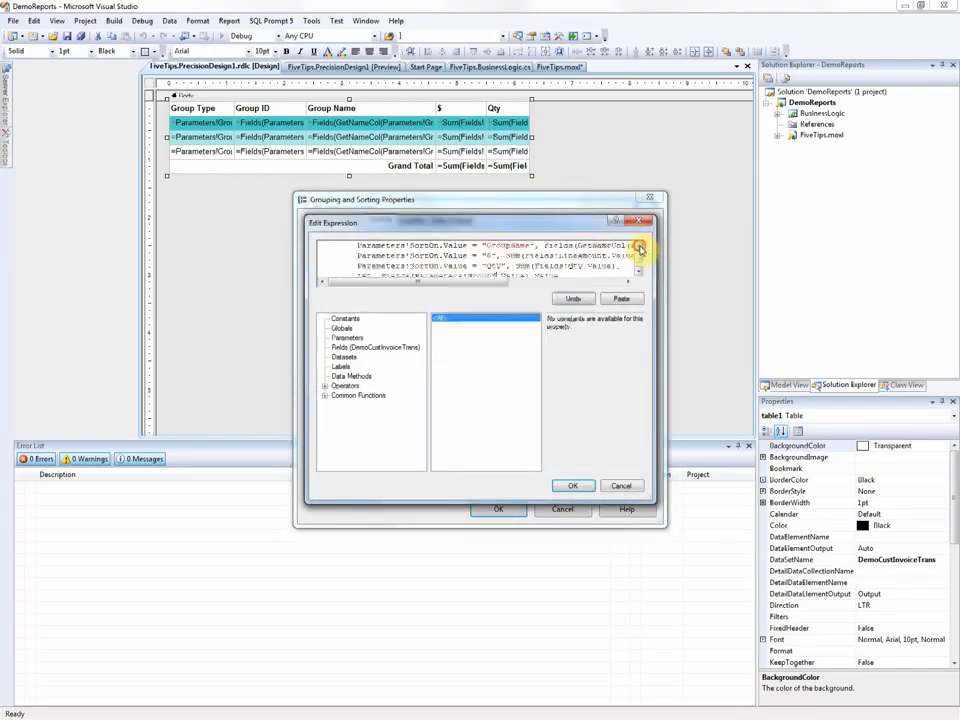
# Change the group parameter in the GroupName line to Group3, copy the entire expression, and accept it.
pyautogui.click(636, 266)
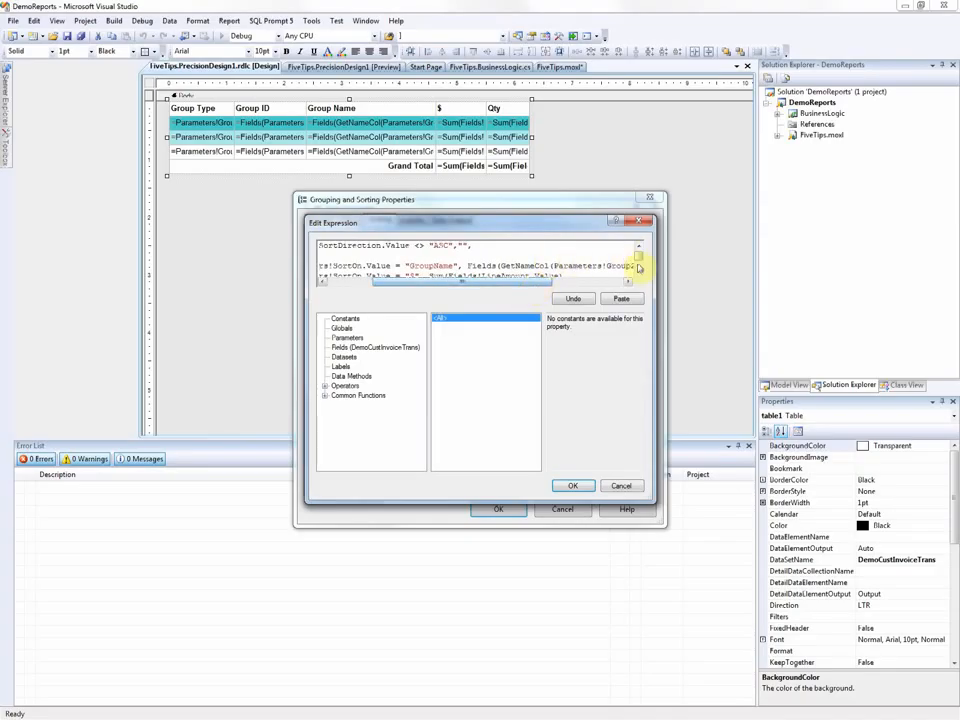
pyautogui.moveTo(540, 284); pyautogui.dragTo(589, 265)
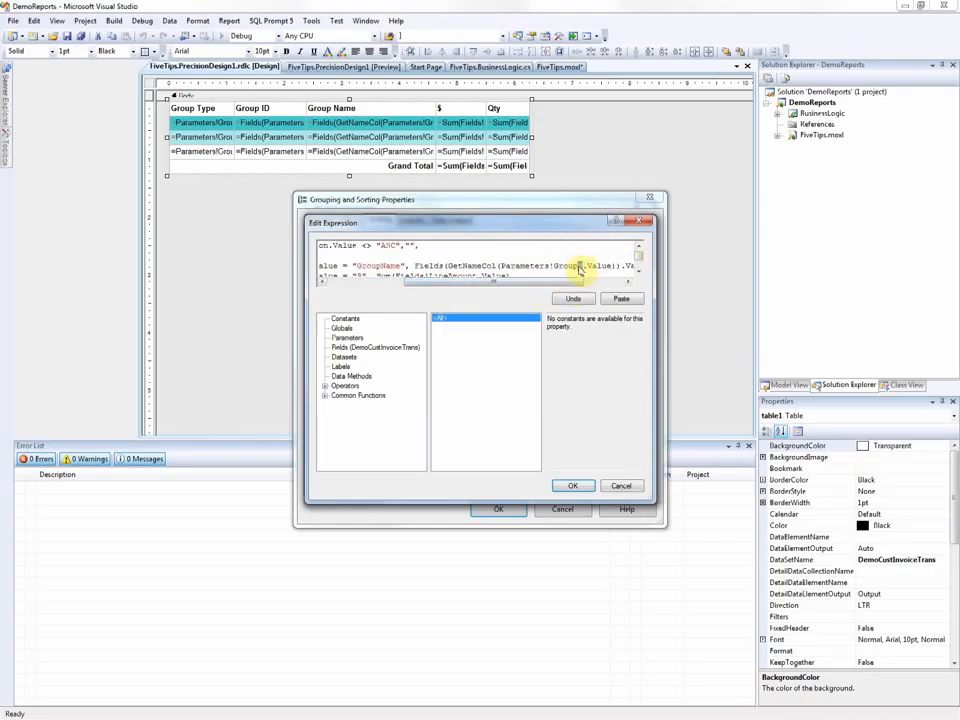
pyautogui.write('3')
pyautogui.moveTo(516, 283); pyautogui.dragTo(456, 287)
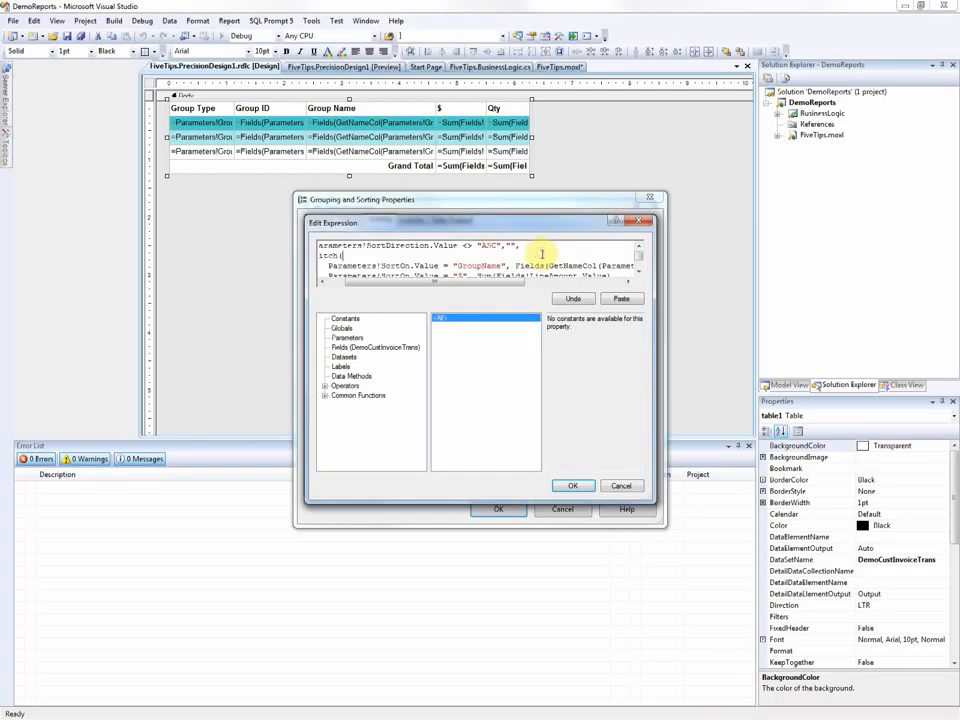
pyautogui.hotkey('ctrl', 'a')
pyautogui.click(583, 486)
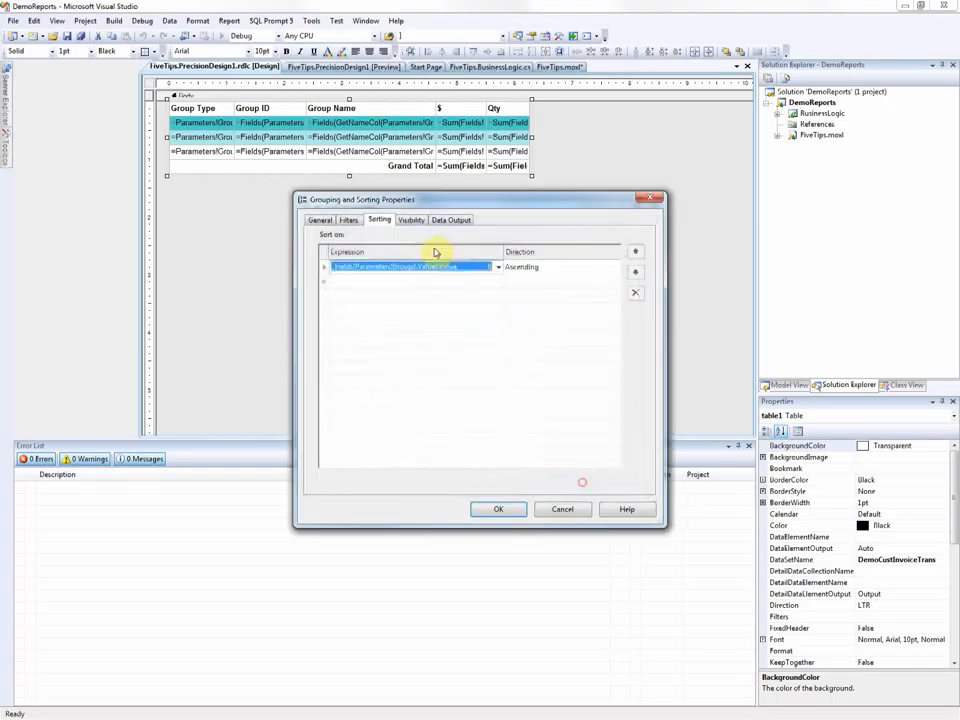
# Add the copied expression as table1_Group3's second sort row, compare SortDirection with "DESC", set the row's direction to Descending, and accept.
pyautogui.click(497, 282)
pyautogui.click(413, 296)
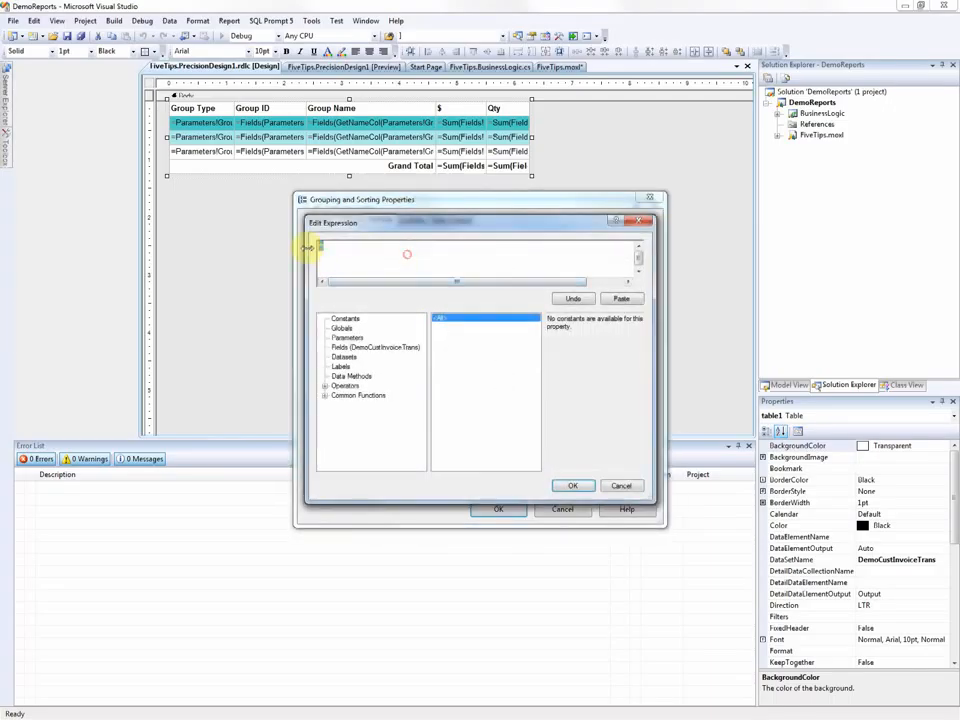
pyautogui.hotkey('ctrl', 'v')
pyautogui.scroll(5, 482, 244)
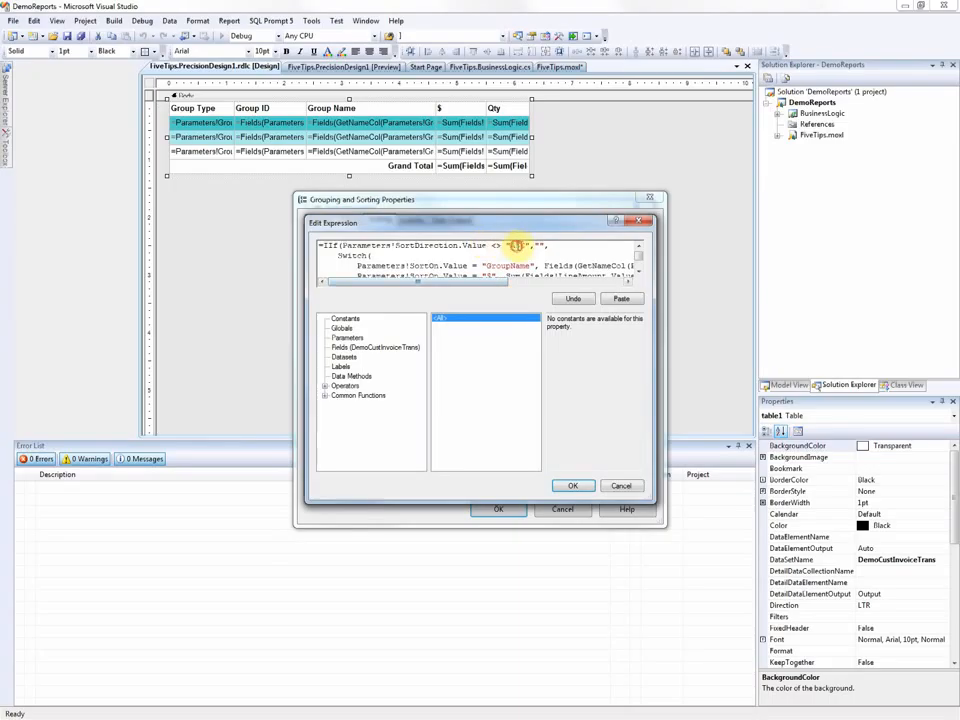
pyautogui.click(572, 488)
pyautogui.click(549, 284)
pyautogui.click(560, 282)
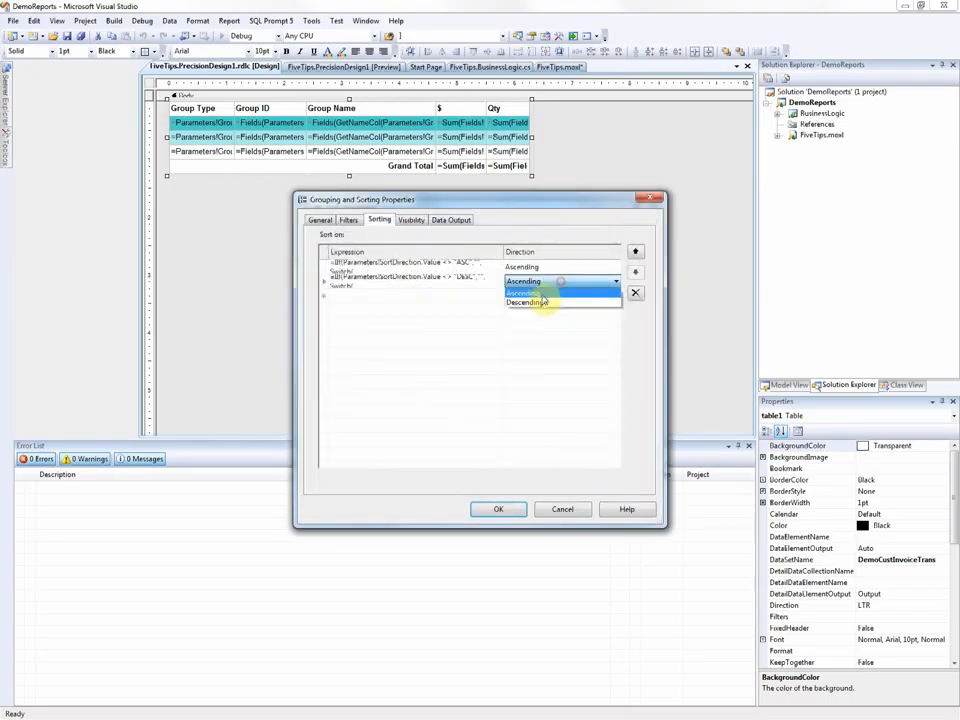
pyautogui.click(541, 302)
pyautogui.click(507, 509)
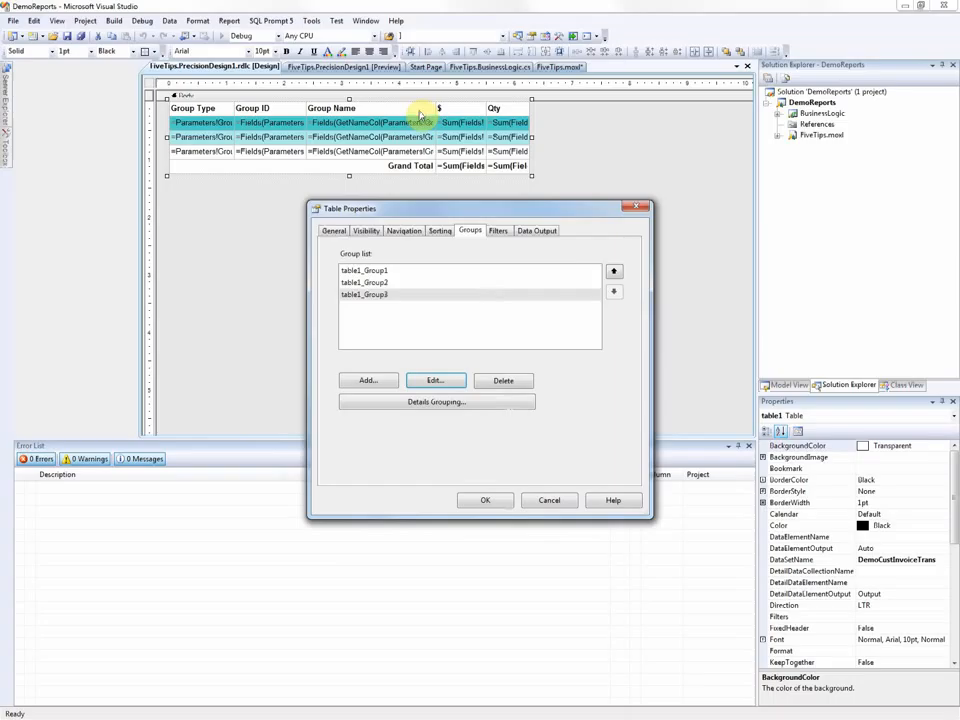
# Accept the table properties, and save and close the PrecisionDesign1 design.
pyautogui.click(485, 503)
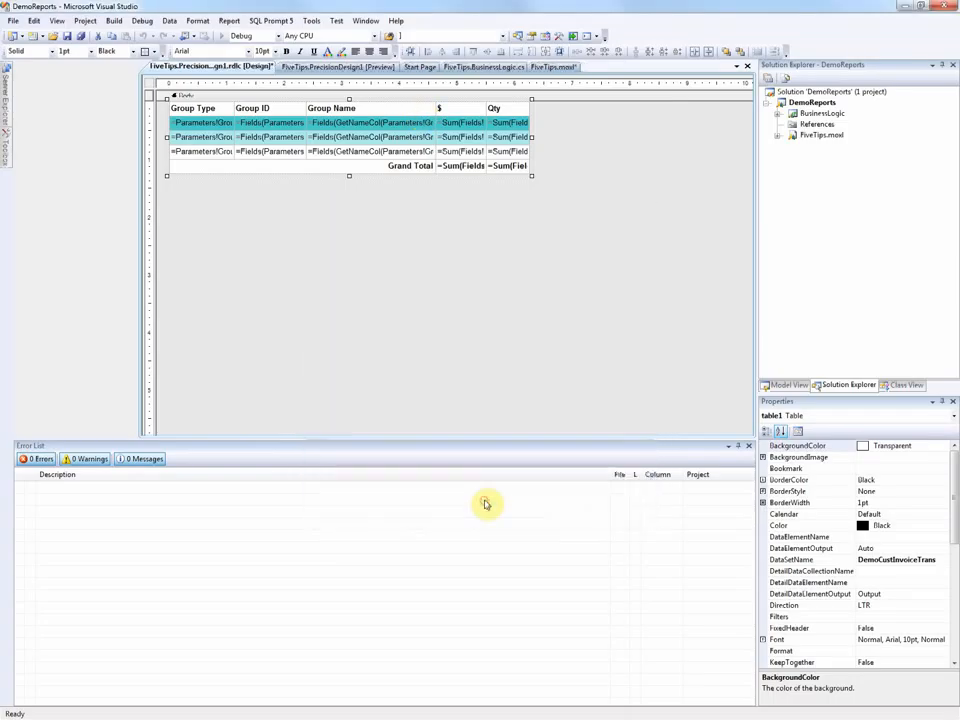
pyautogui.rightClick(258, 68)
pyautogui.click(287, 87)
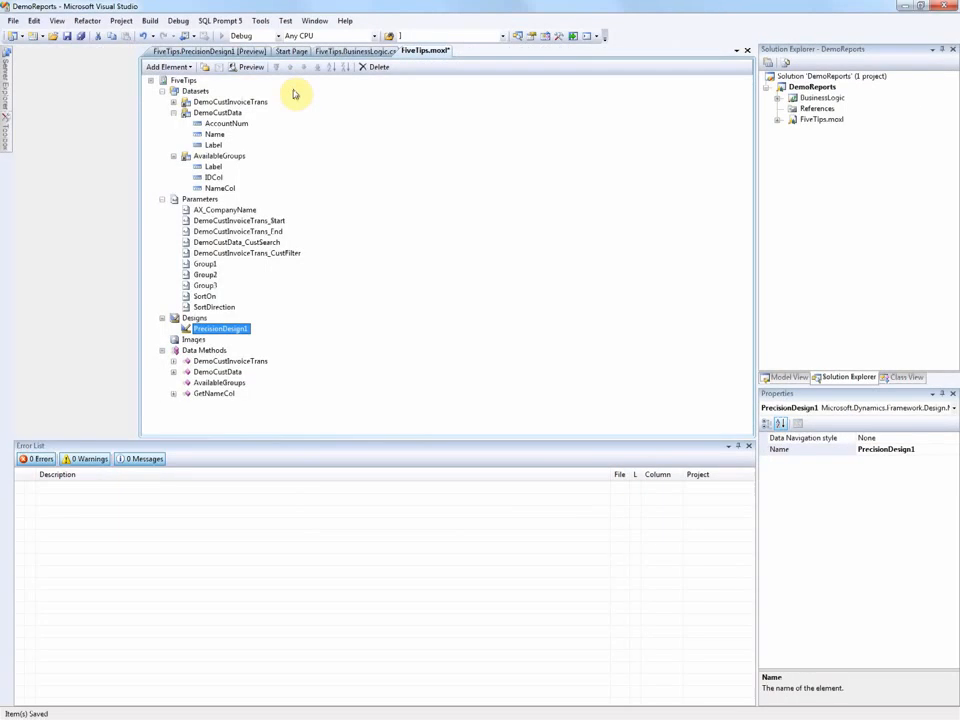
# Preview PrecisionDesign1 and set its CustFilter parameter to Any Customer.
pyautogui.rightClick(223, 329)
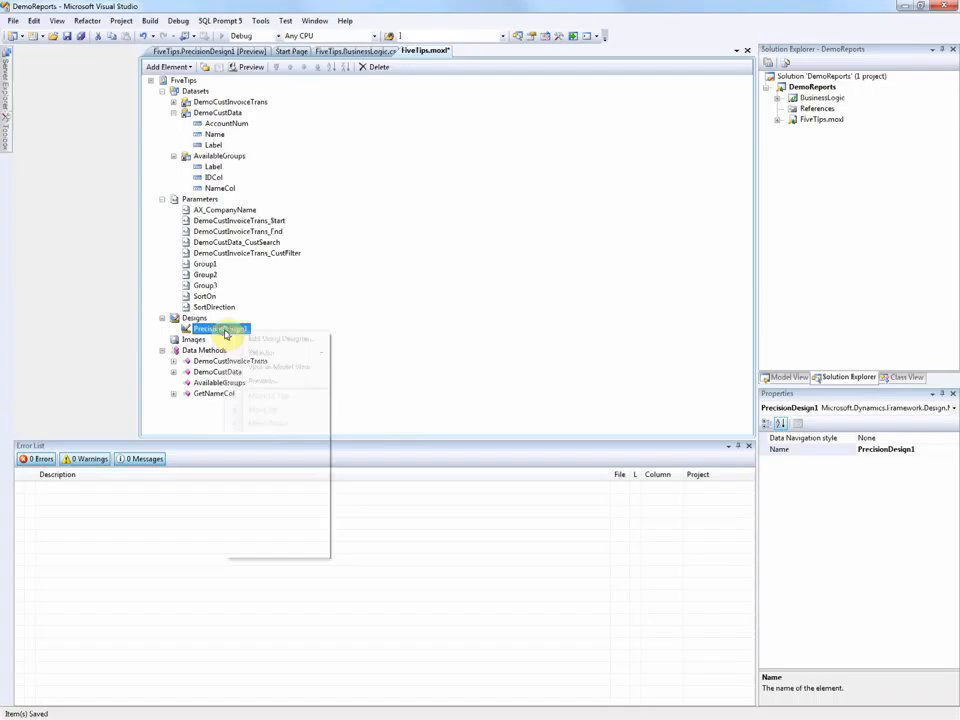
pyautogui.click(264, 381)
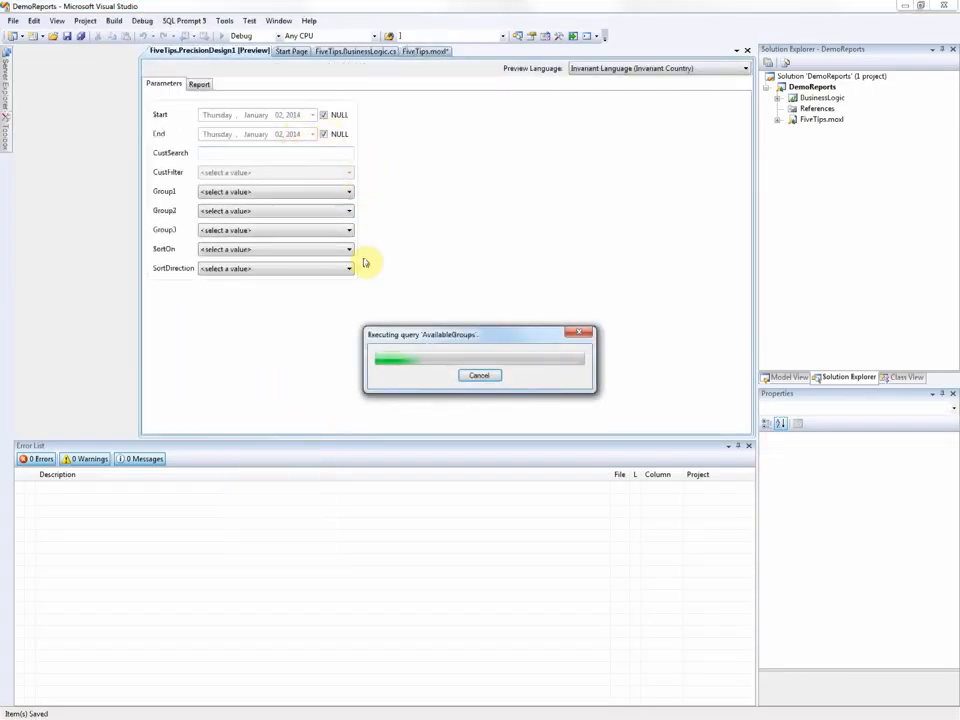
pyautogui.click(342, 173)
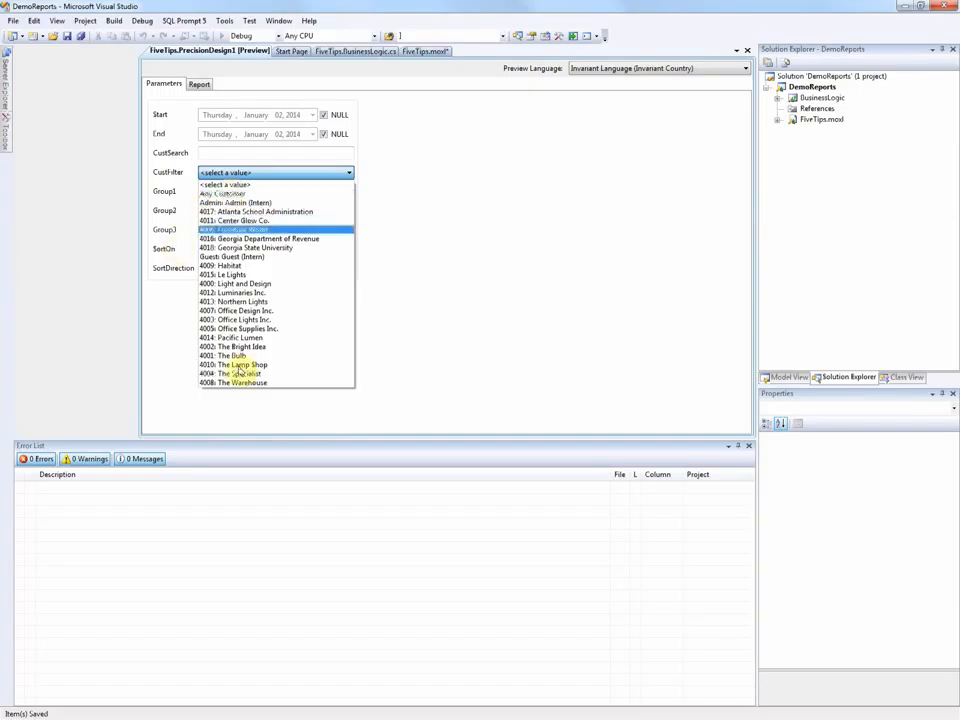
pyautogui.click(225, 193)
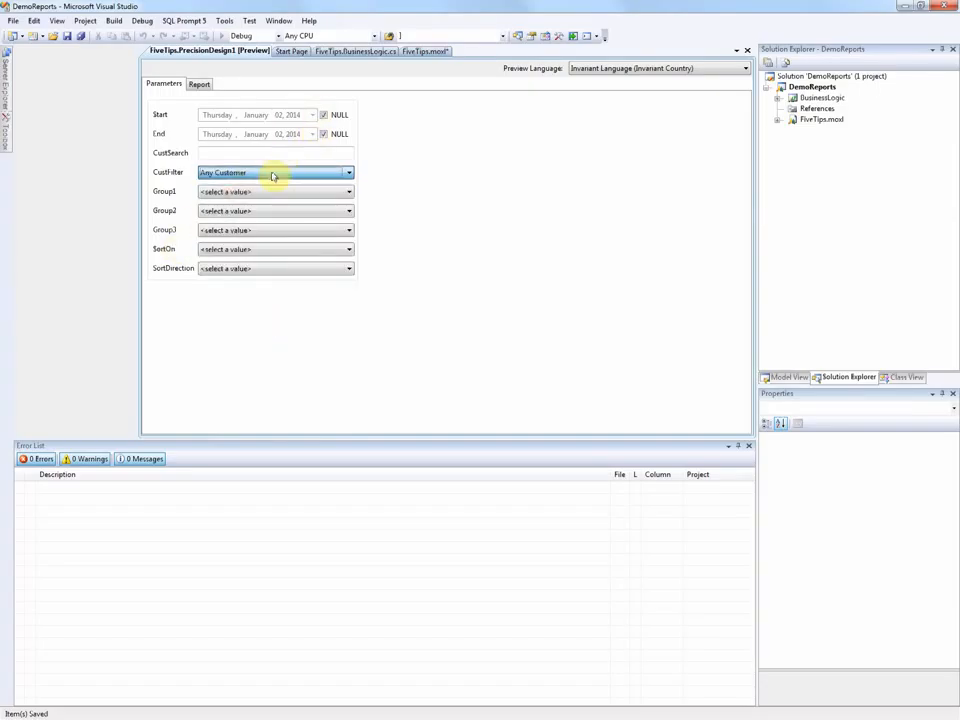
# Set the preview's grouping parameters: Group1 to Customer, Group2 to Invoice, and Group3 to Item.
pyautogui.click(346, 193)
pyautogui.click(306, 213)
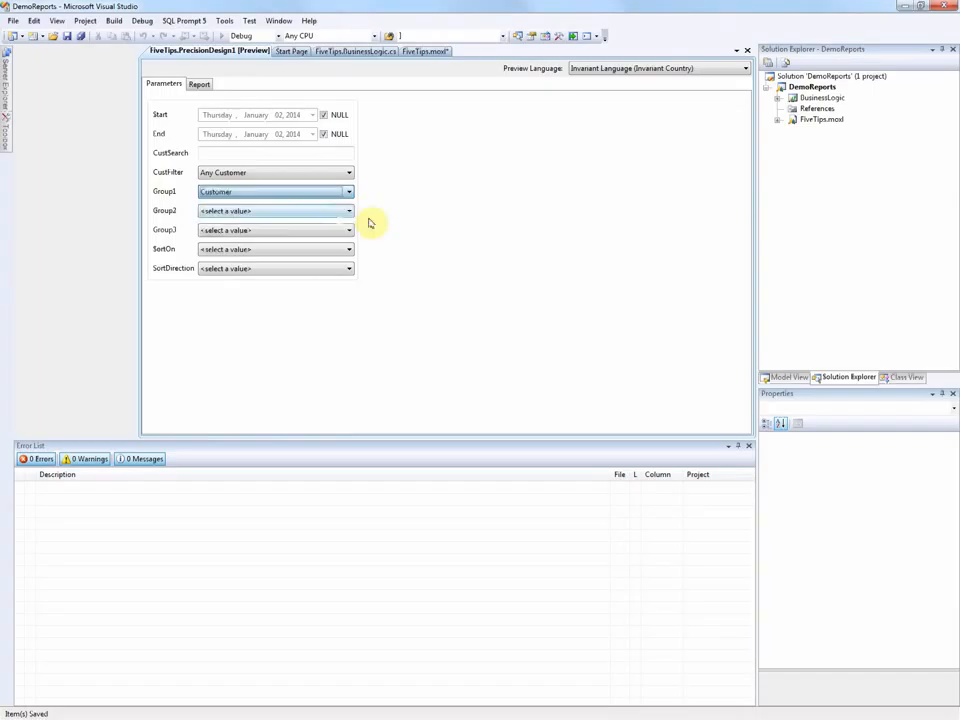
pyautogui.click(348, 212)
pyautogui.click(279, 251)
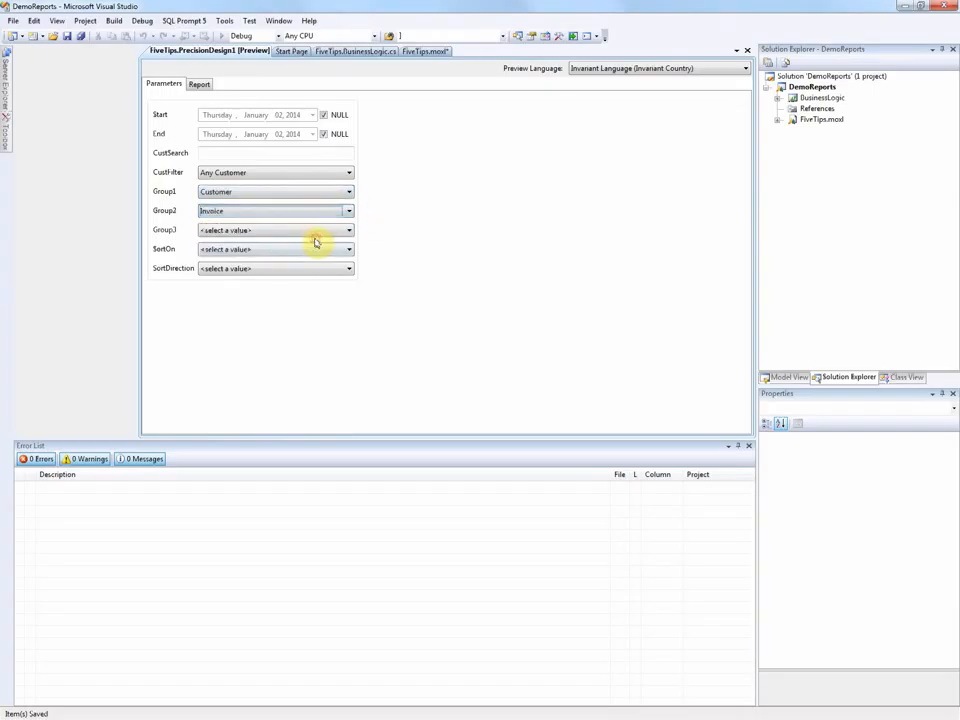
pyautogui.click(313, 233)
pyautogui.click(272, 252)
# Set SortOn to $ and SortDirection to Descending (Z-A, 9-0), and run the report.
pyautogui.click(258, 252)
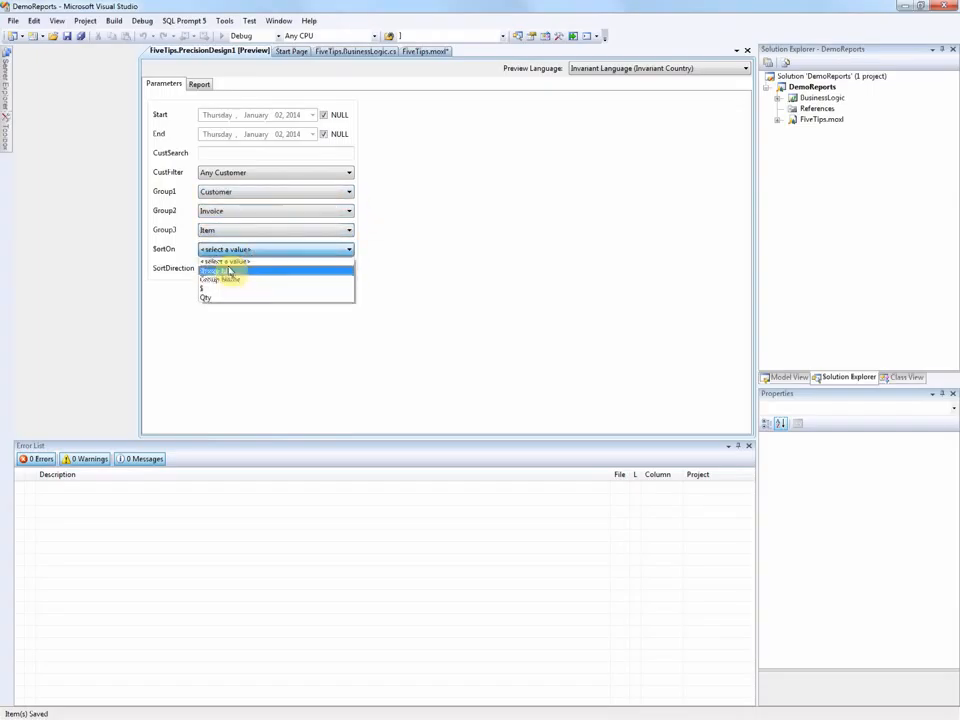
pyautogui.click(232, 288)
pyautogui.click(239, 268)
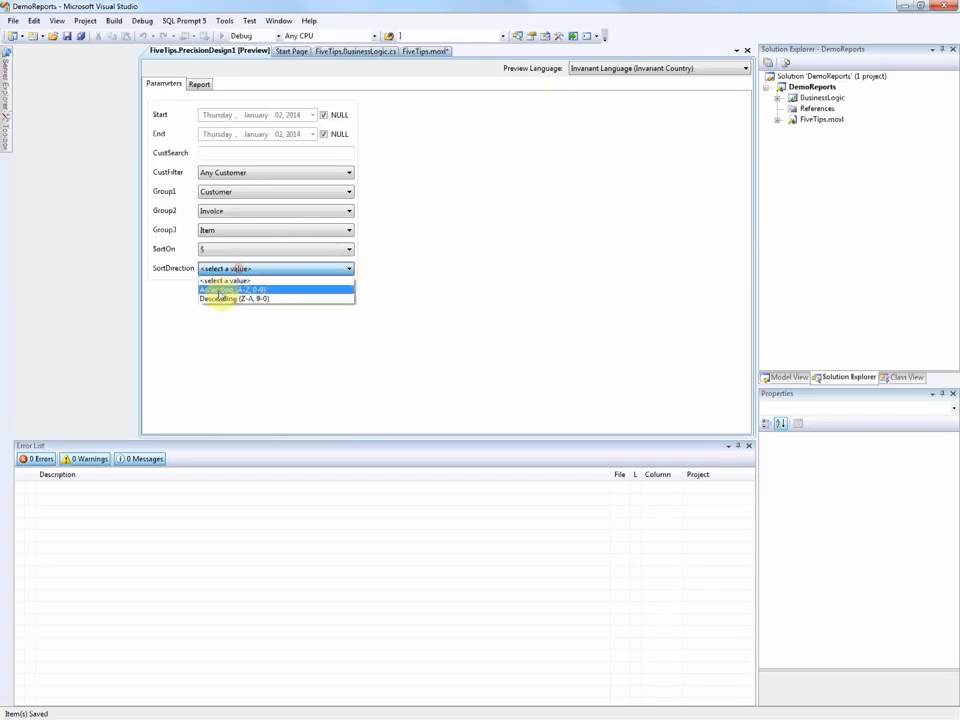
pyautogui.click(225, 298)
pyautogui.click(199, 84)
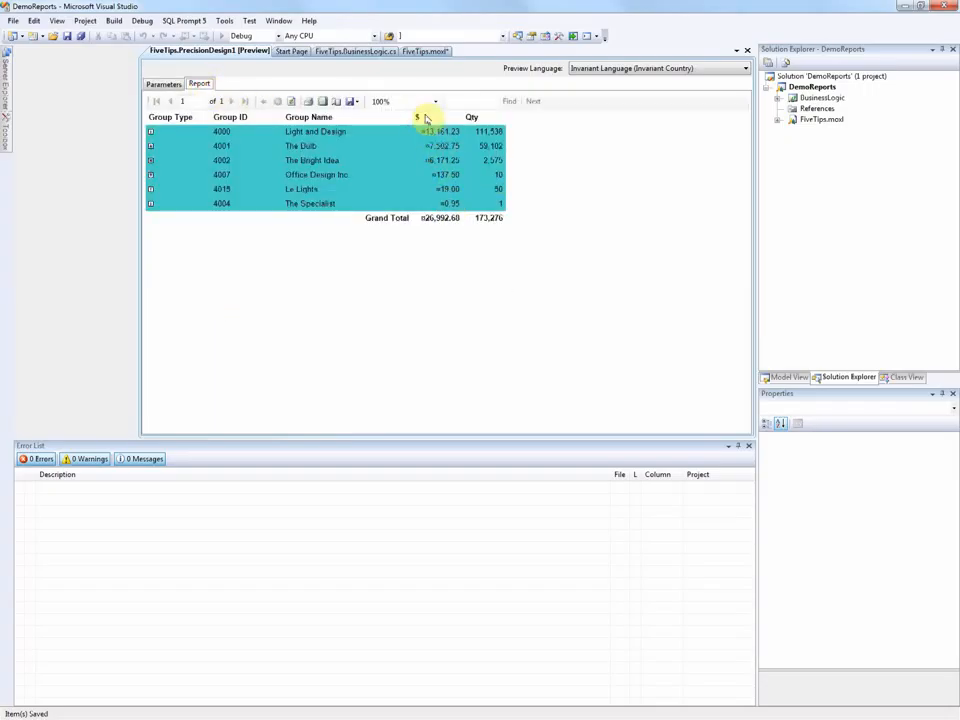
# Expand the Light and Design group and its first two invoices to examine the $ order at each level, and collapse the group.
pyautogui.click(151, 132)
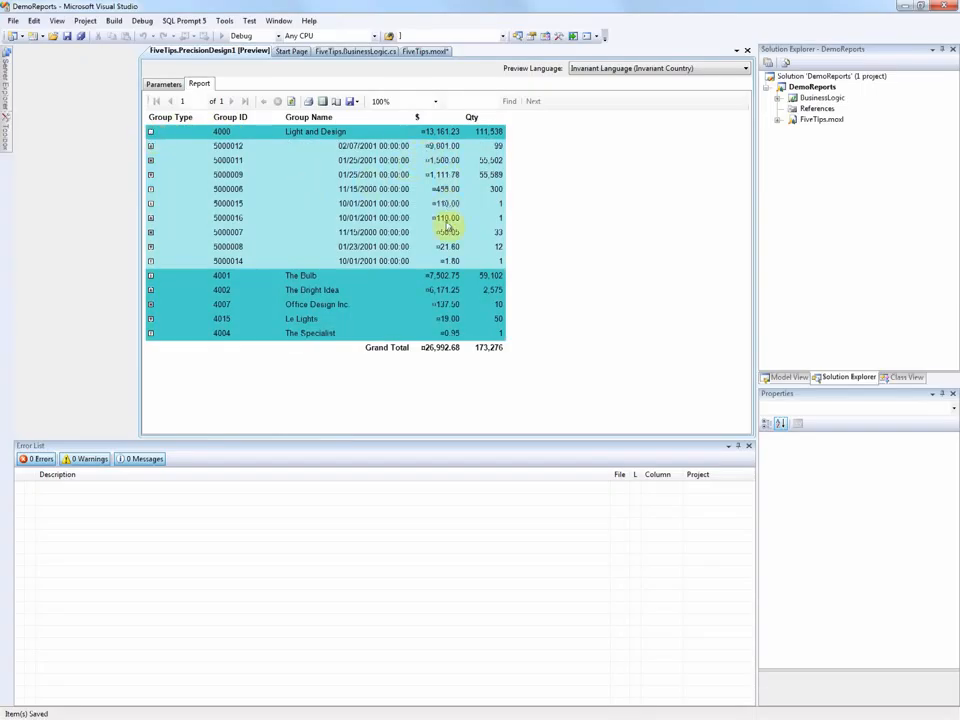
pyautogui.click(150, 146)
pyautogui.click(151, 176)
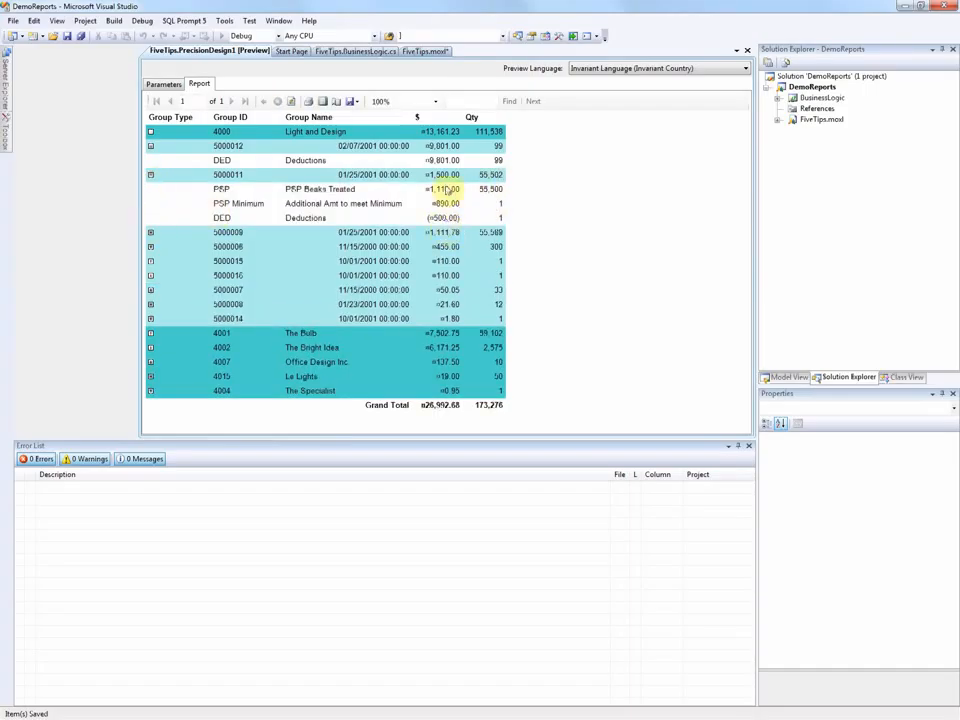
pyautogui.click(150, 148)
pyautogui.click(150, 132)
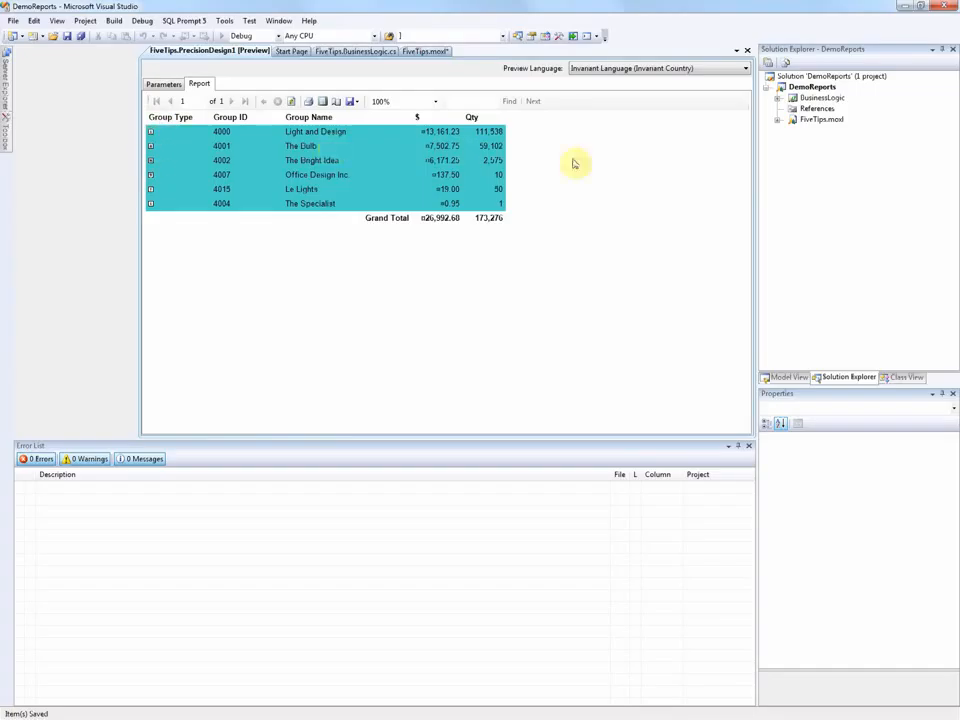
# Return to the parameters of the report preview.
pyautogui.click(170, 82)
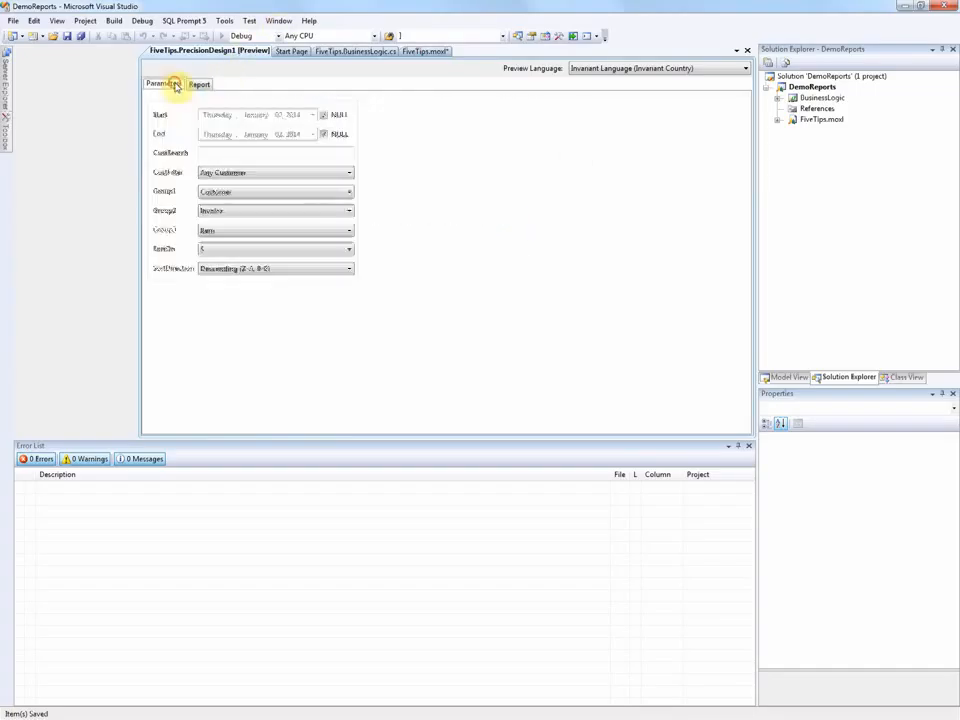